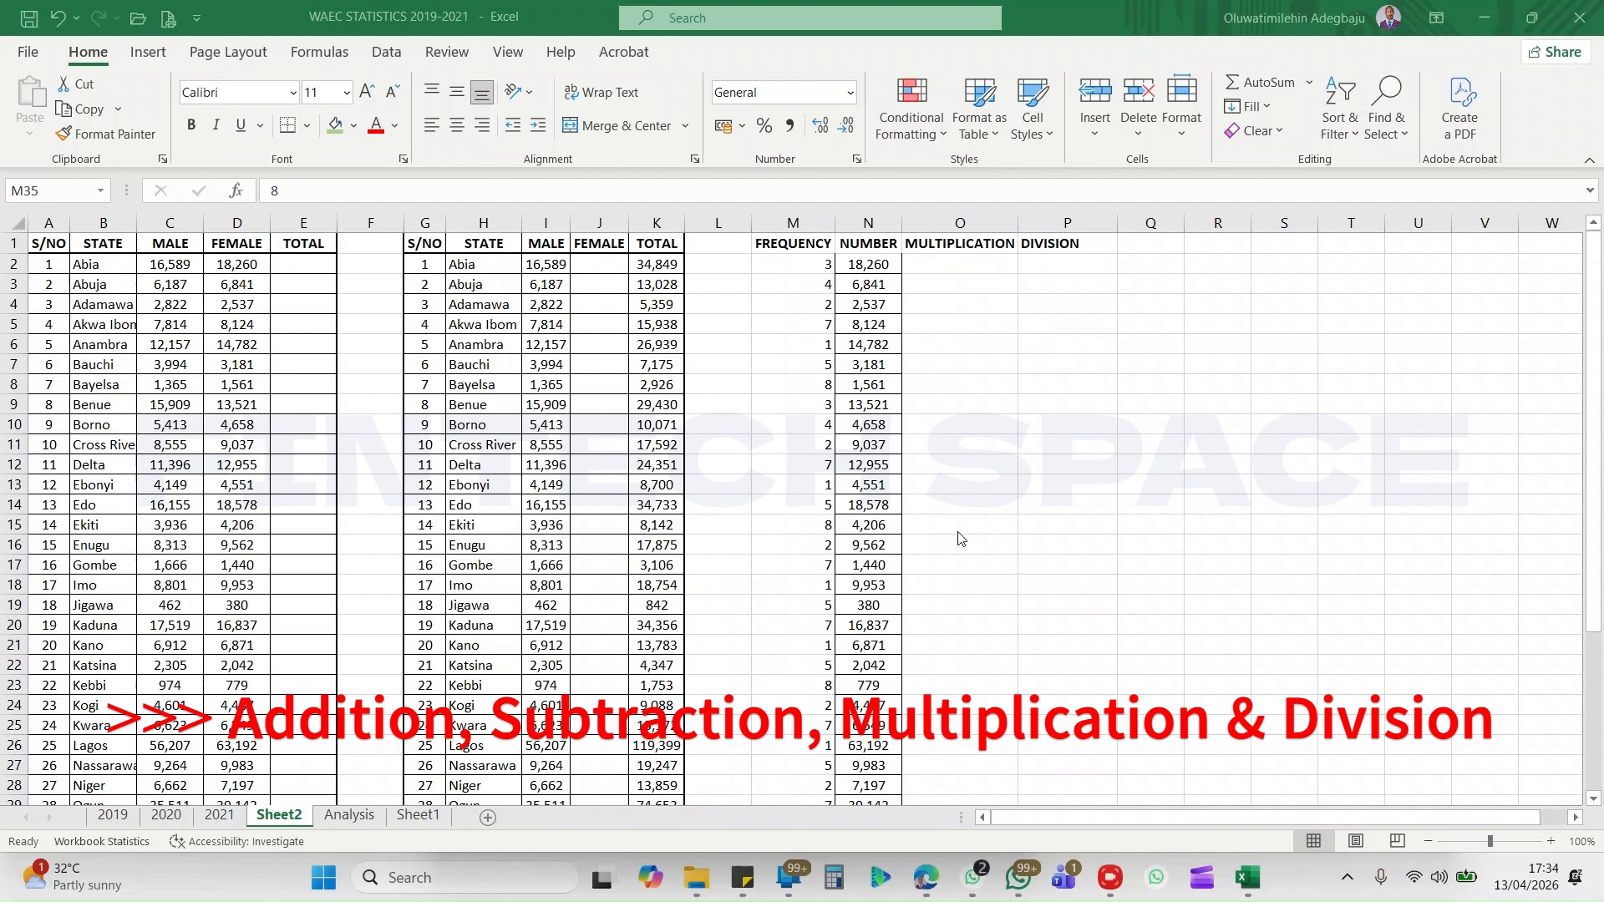
- Enter the formula =C2+D2 in E2 to add Abia's male and female figures
click(294, 261)
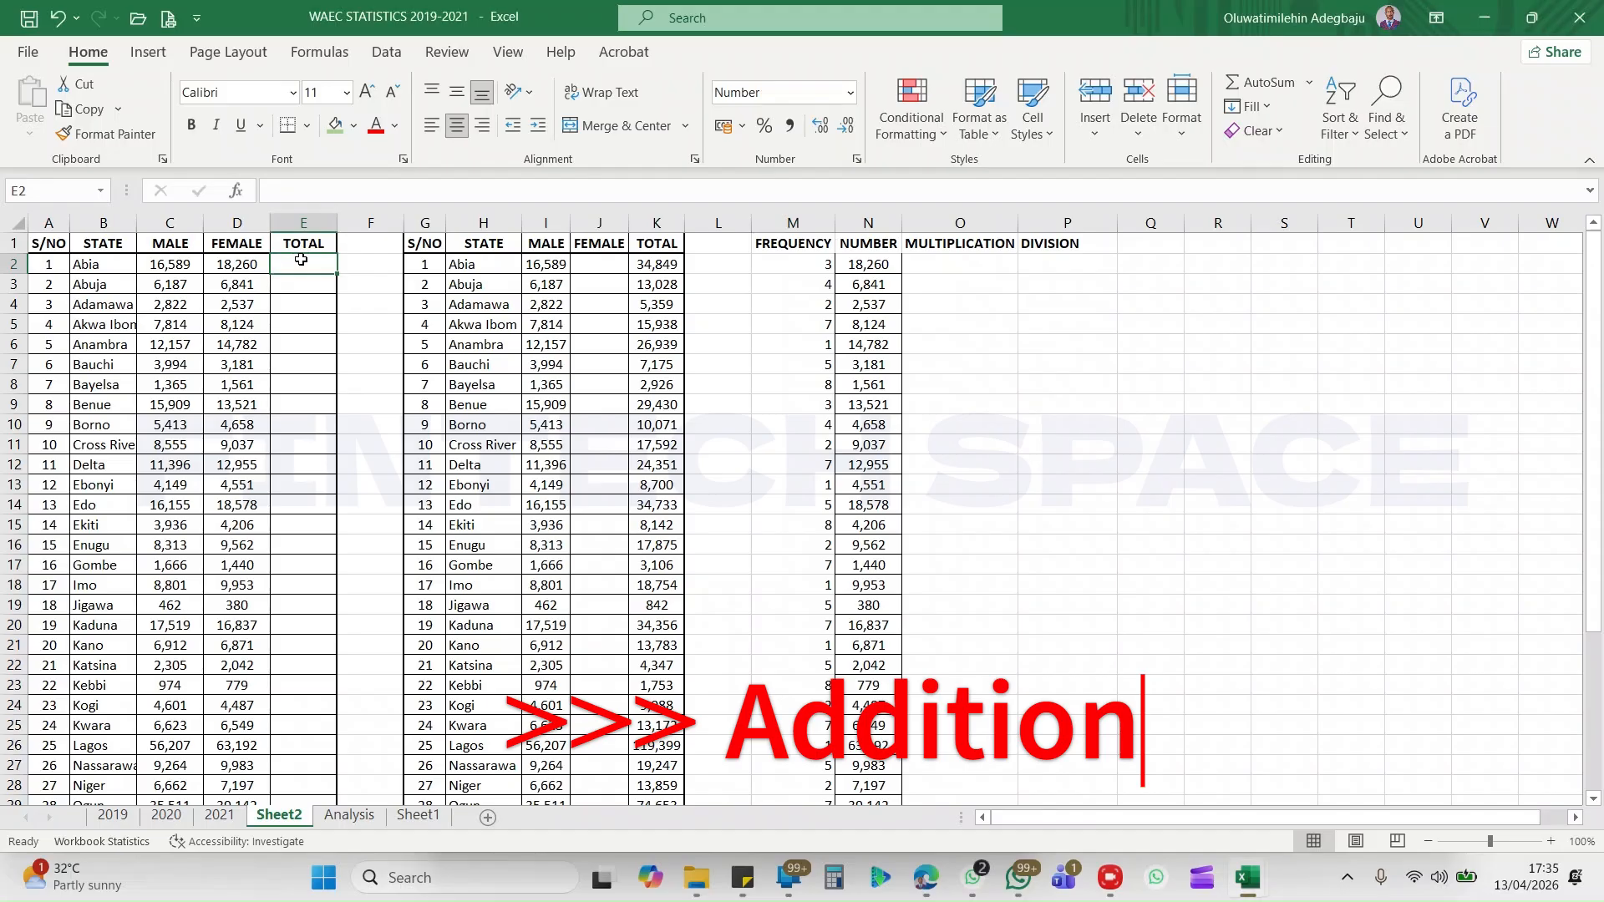
click(191, 265)
click(223, 267)
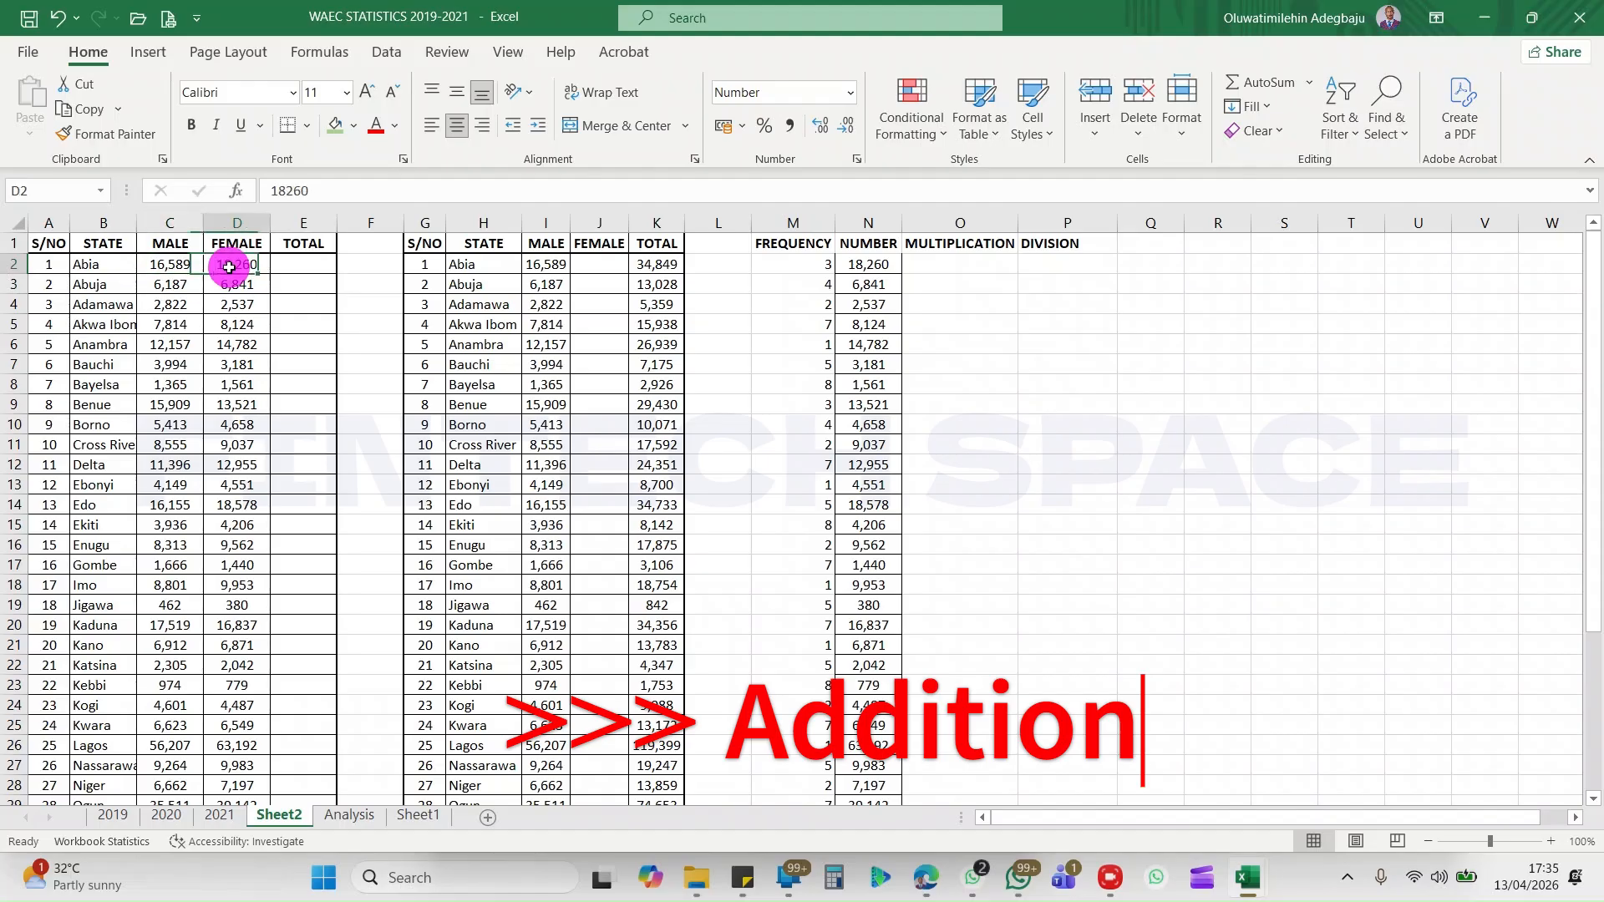
click(326, 266)
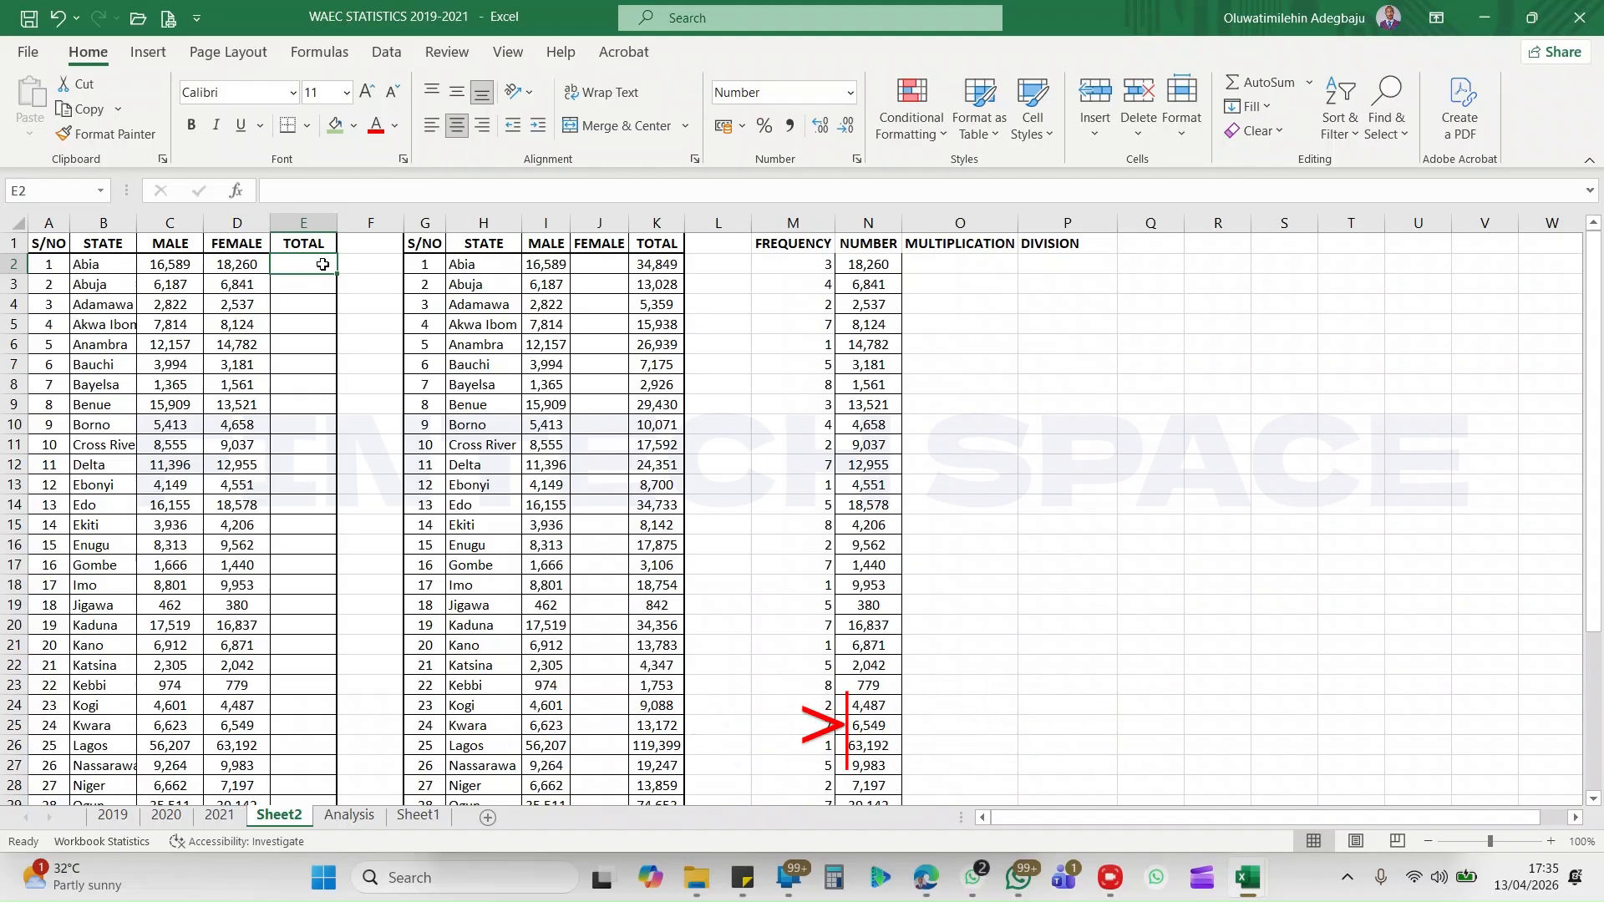
text(=)
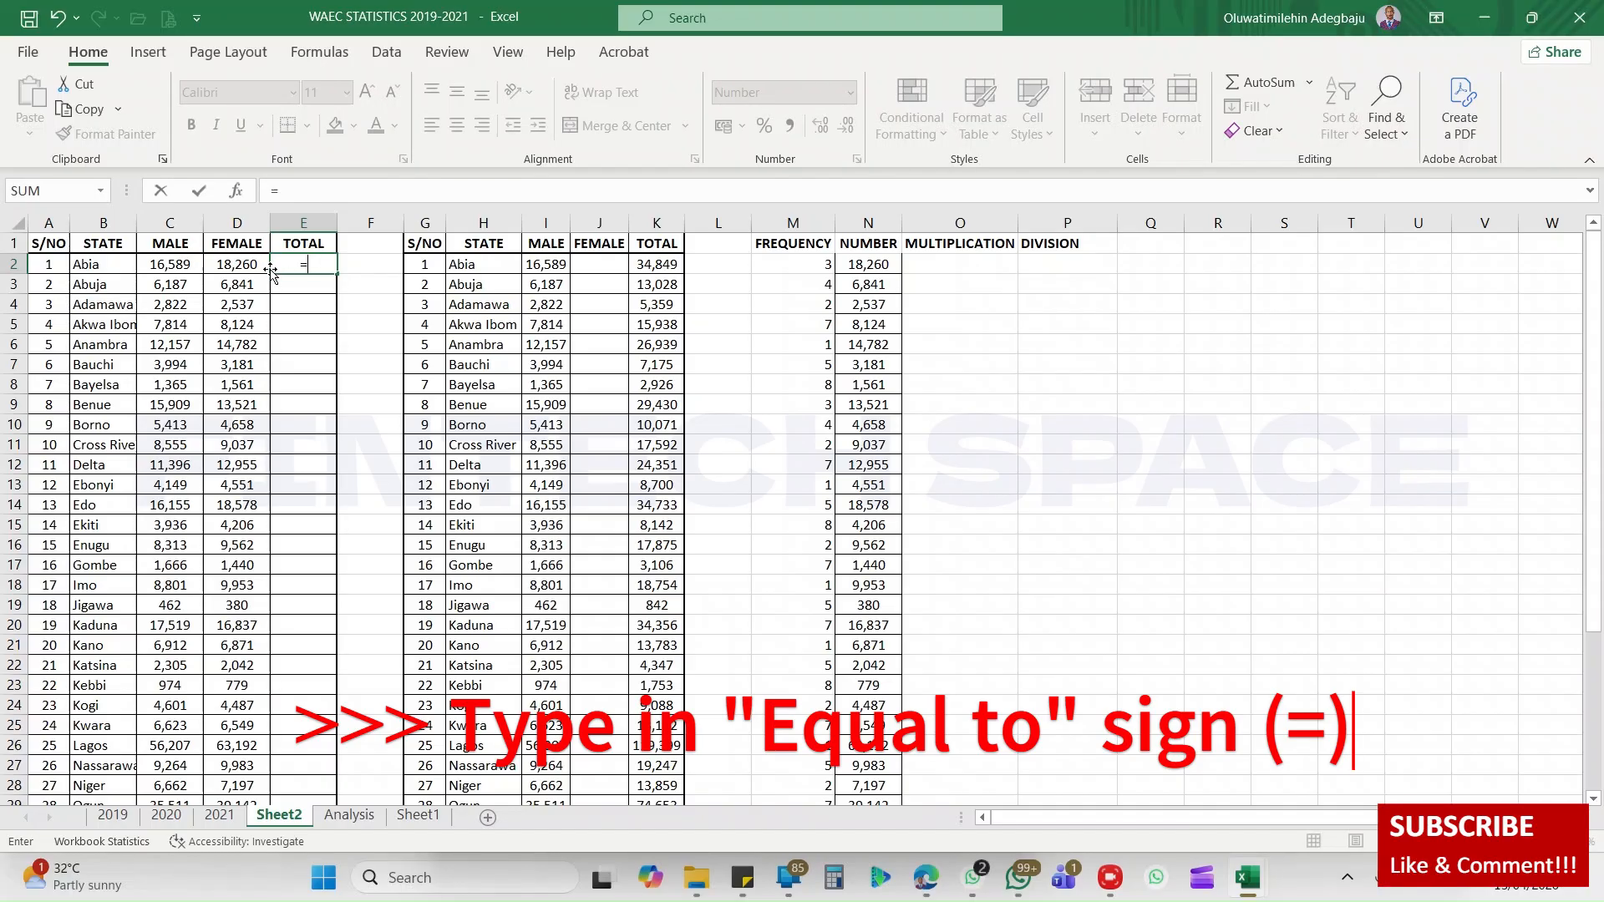
click(176, 264)
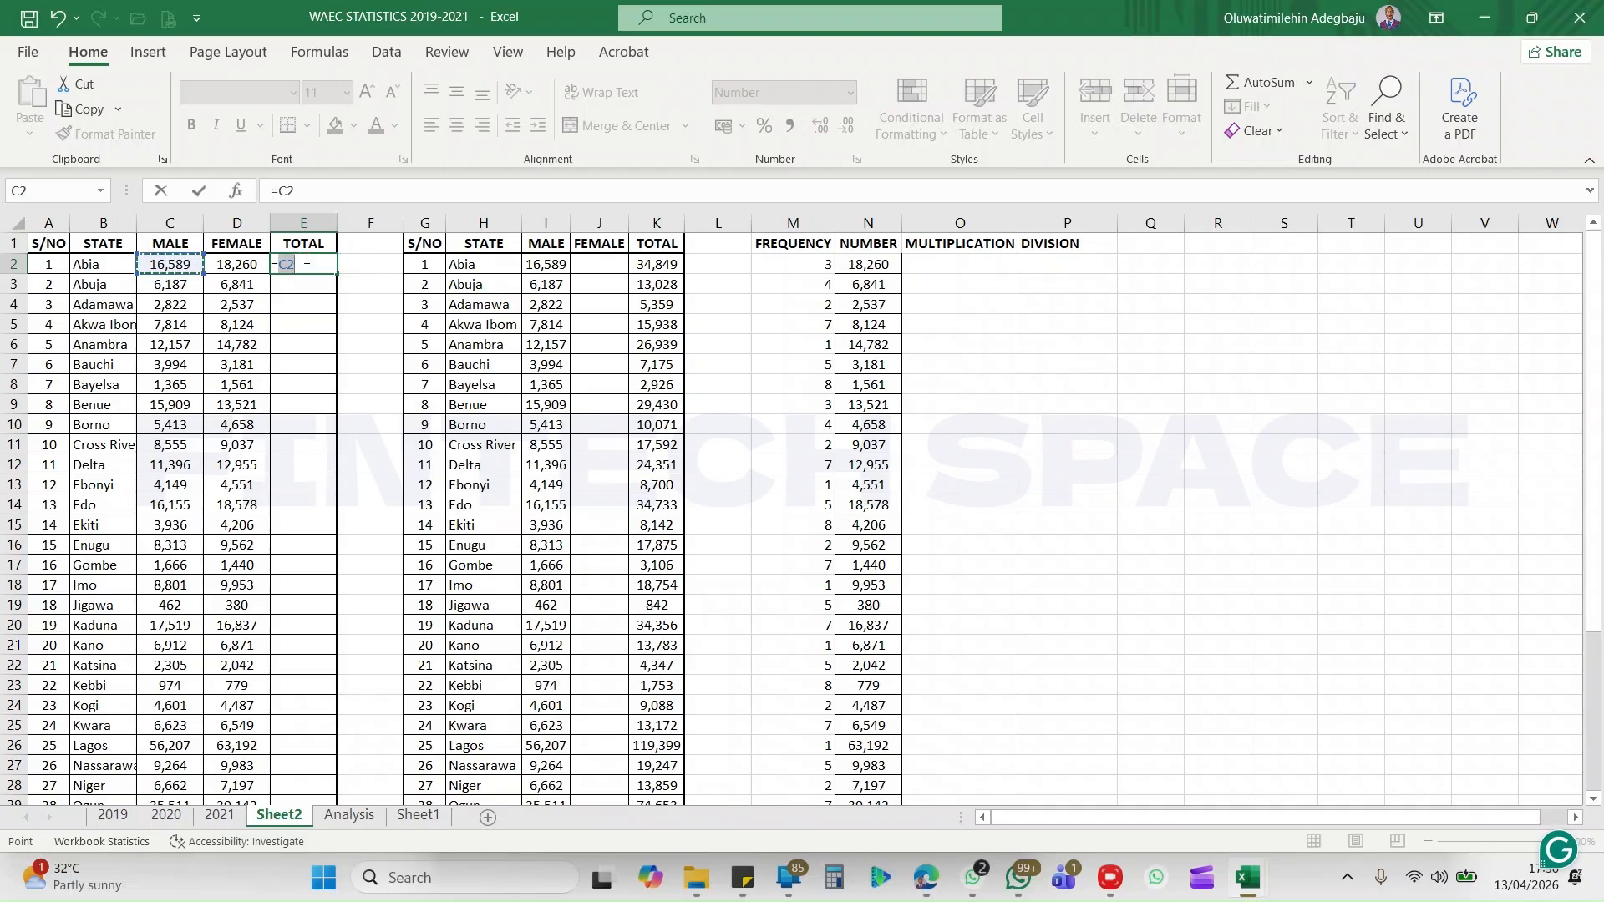
text(+)
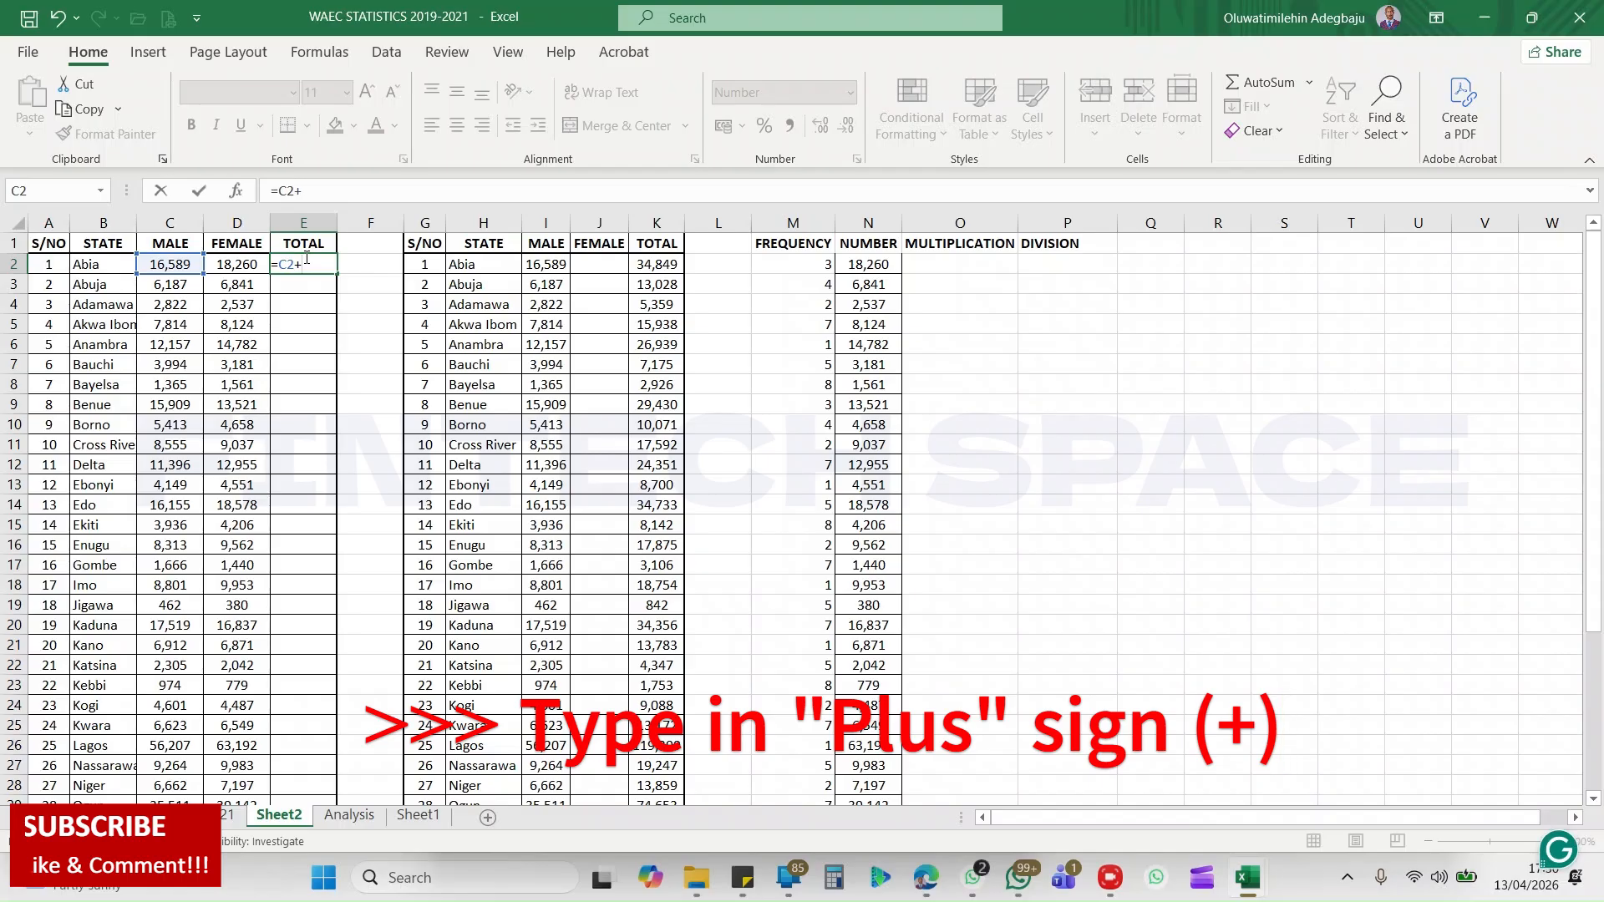
click(238, 264)
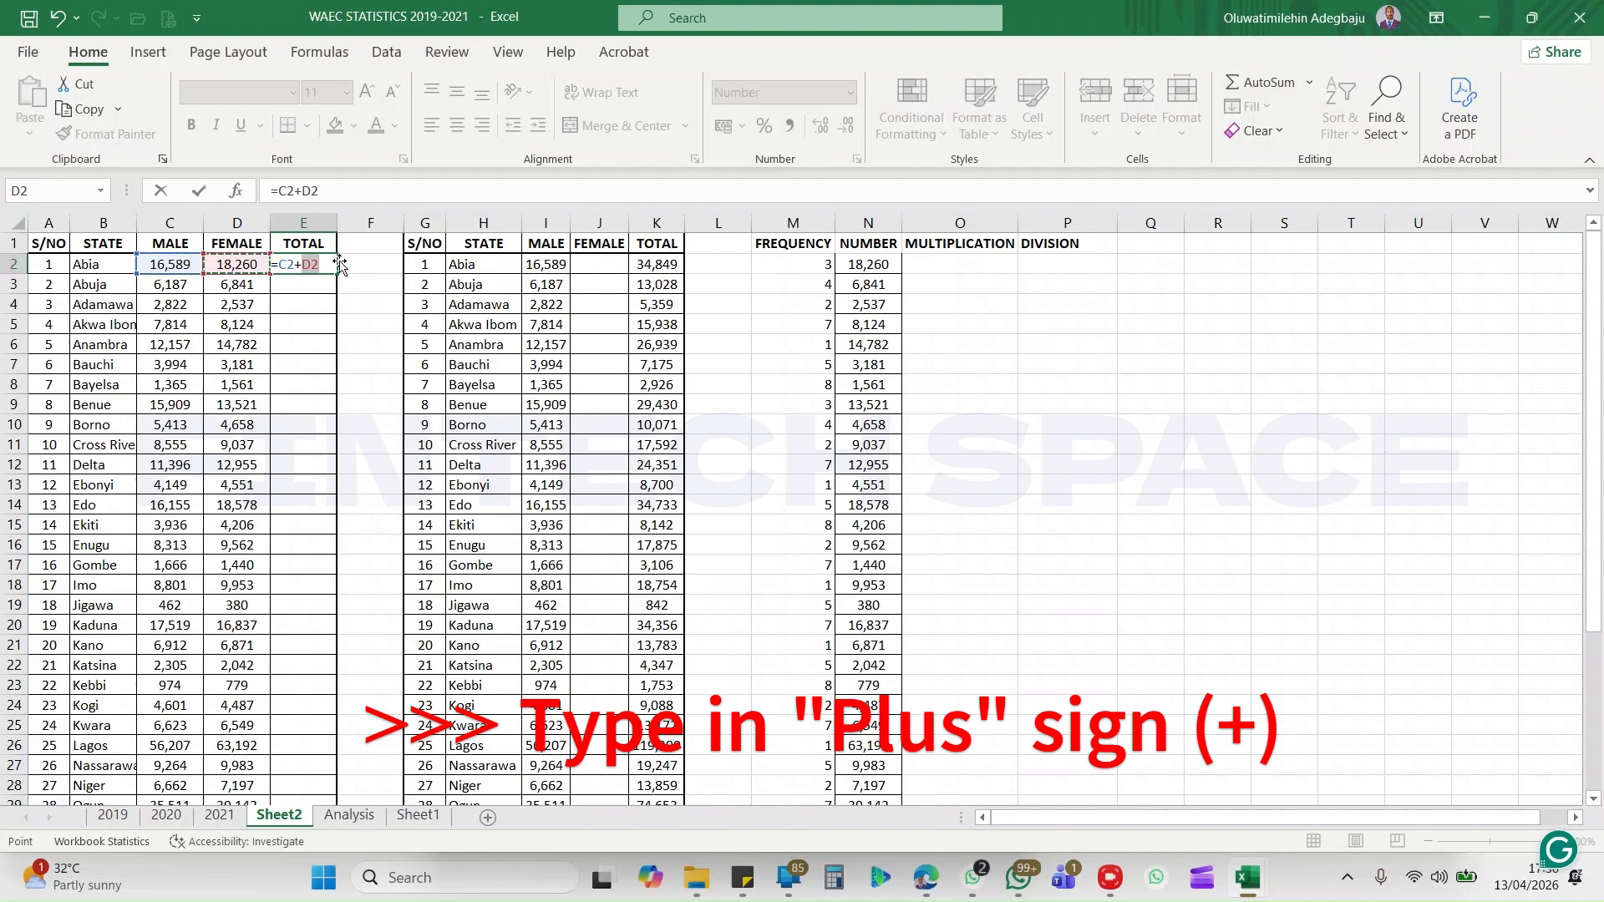
key(Return)
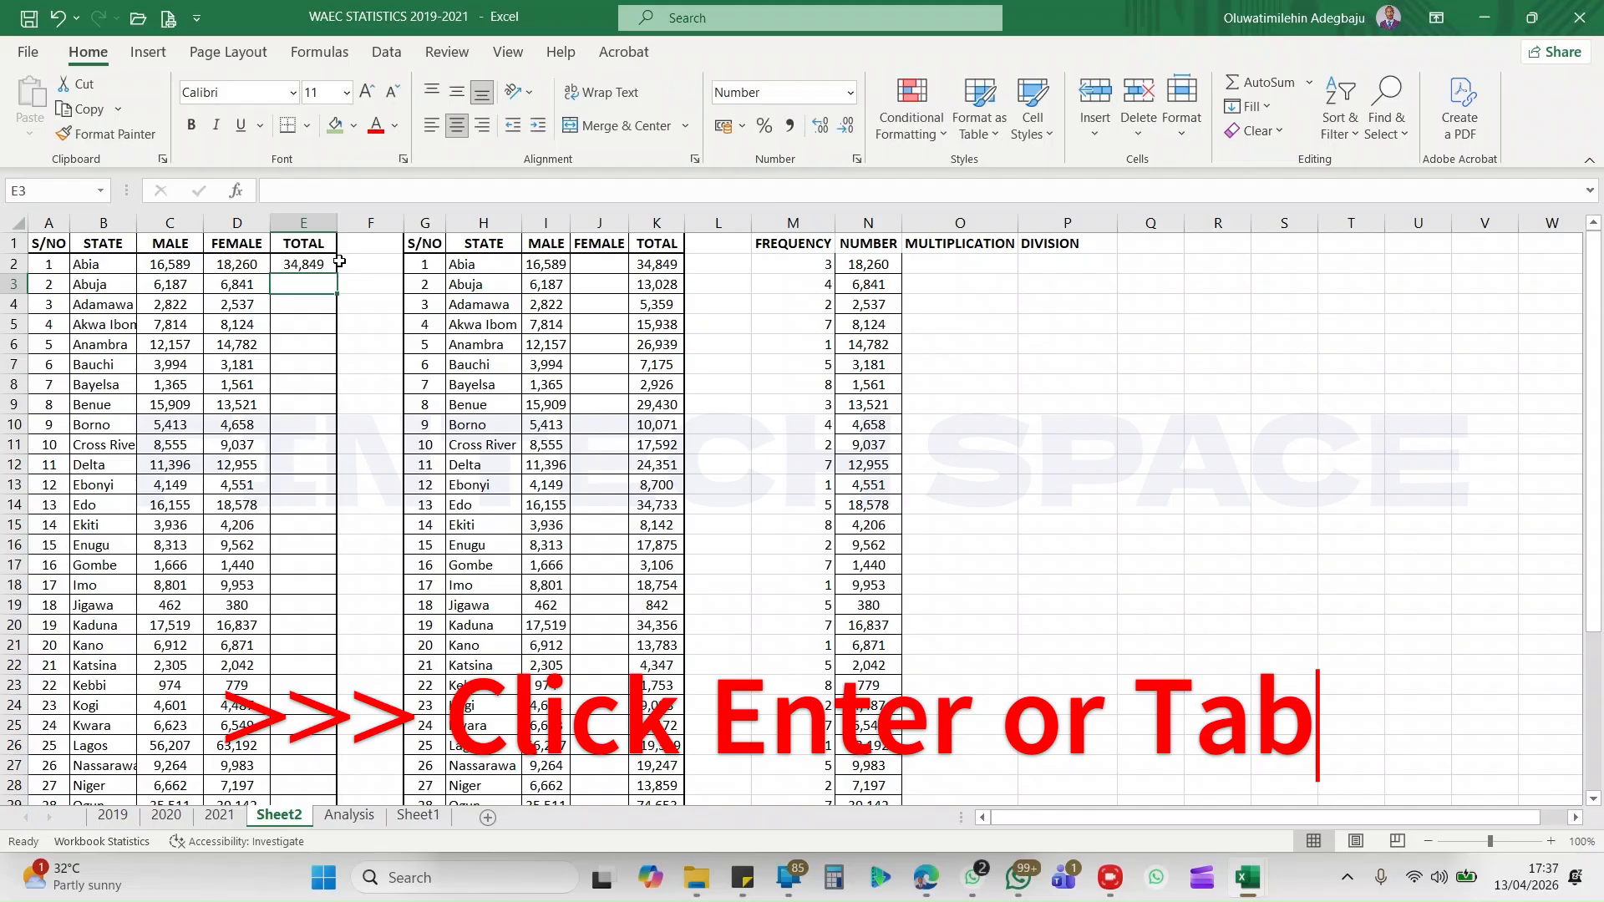
- Total Abuja's male and female figures in E3 with the formula =C3+D3
text(=)
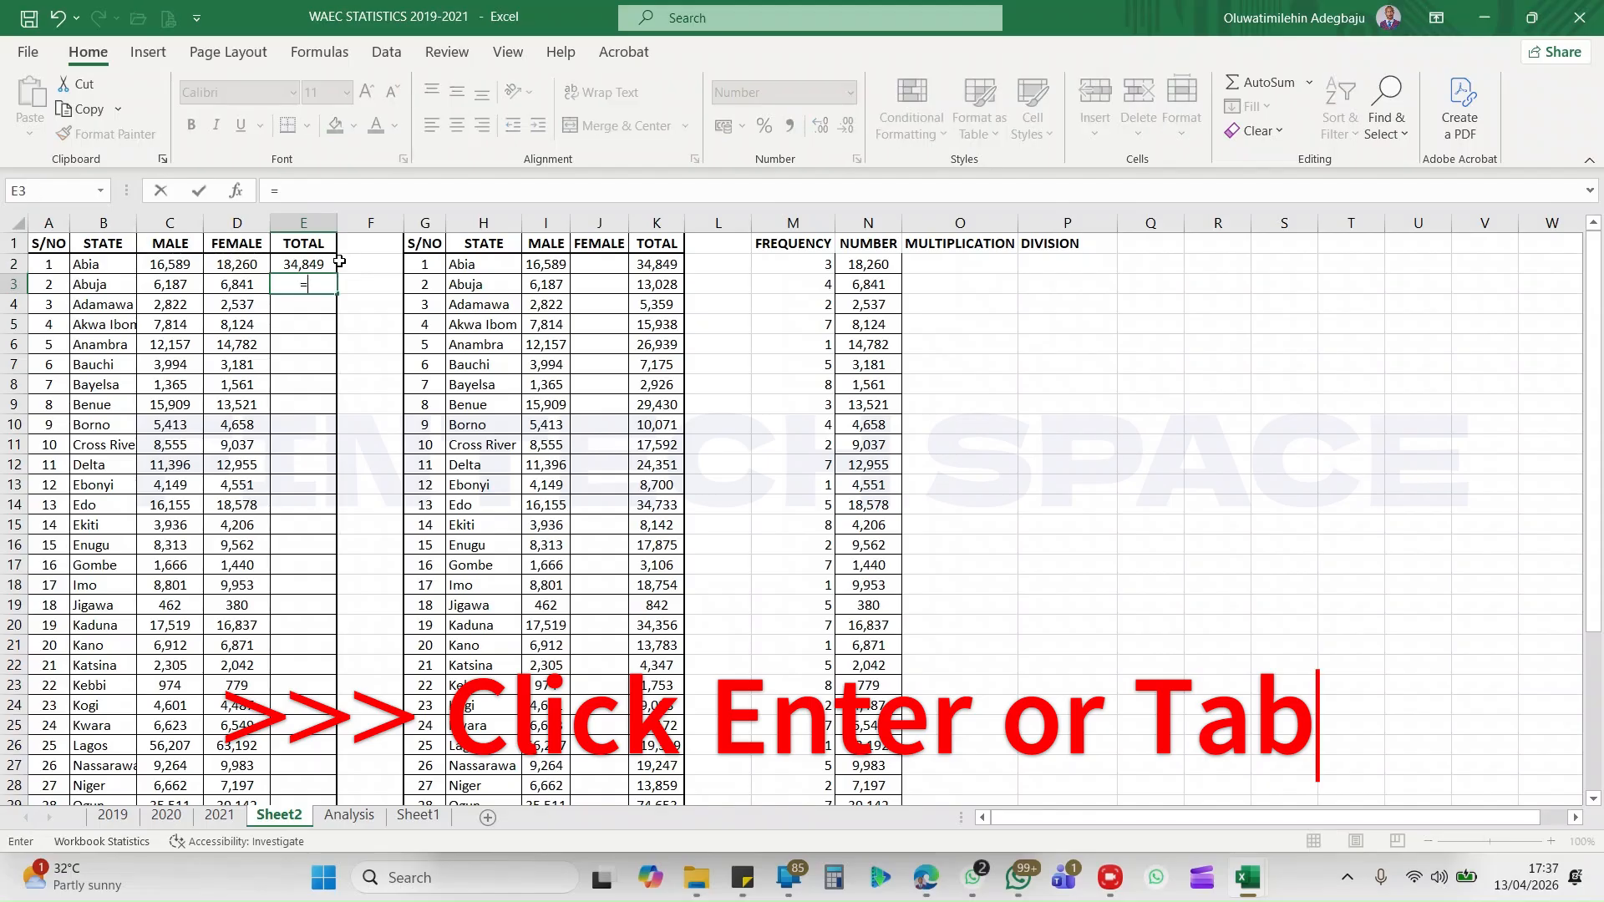
click(176, 282)
text(+)
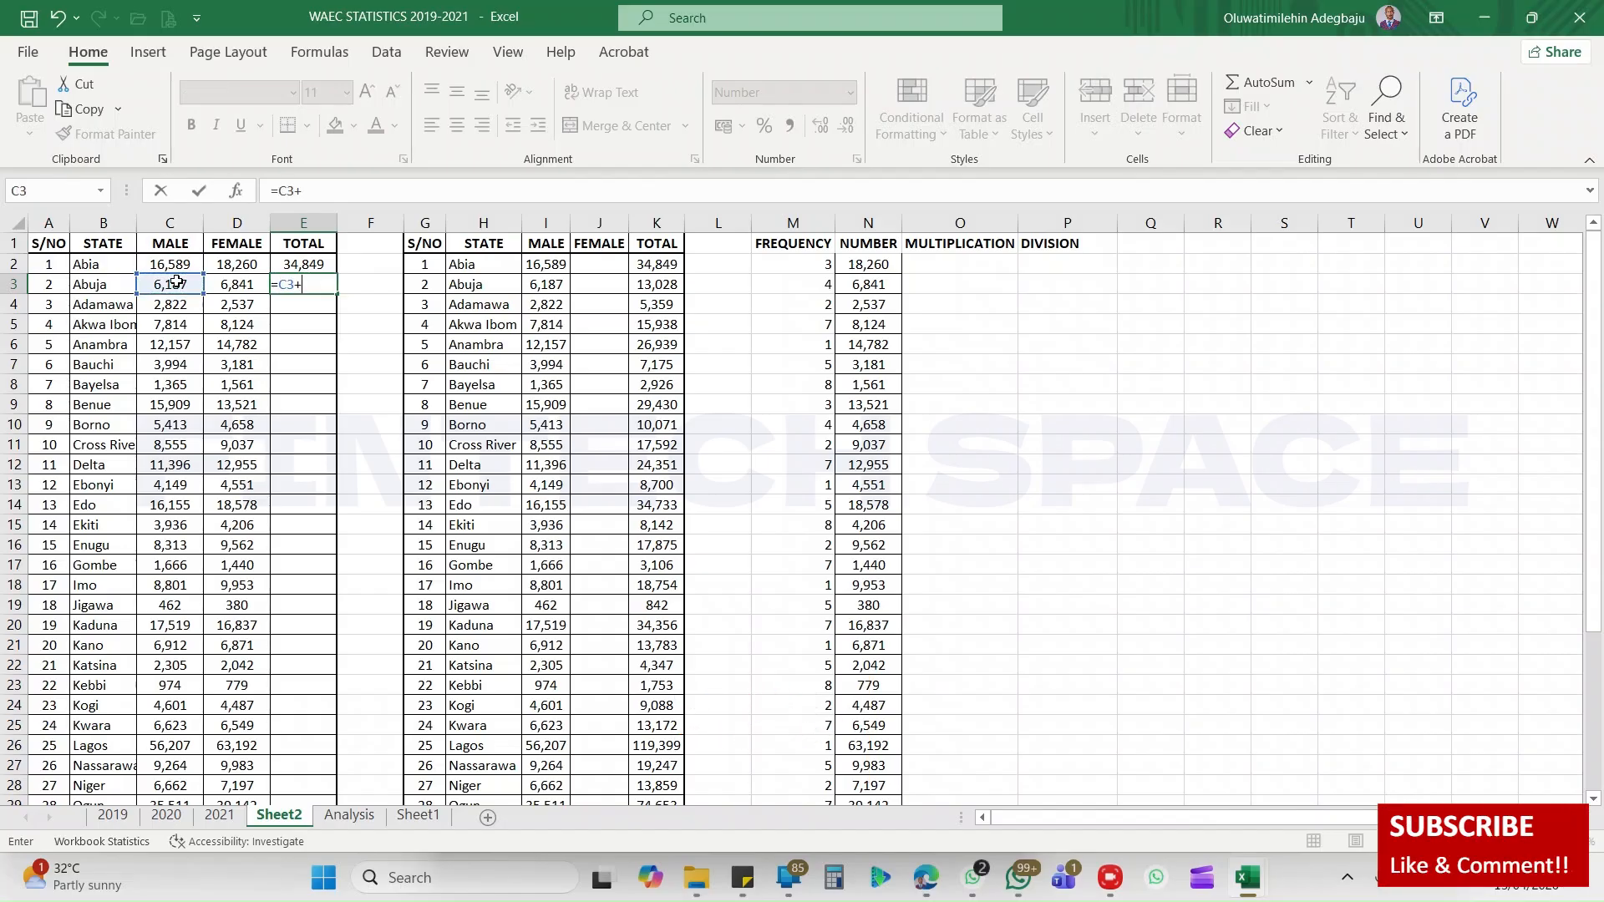
click(233, 286)
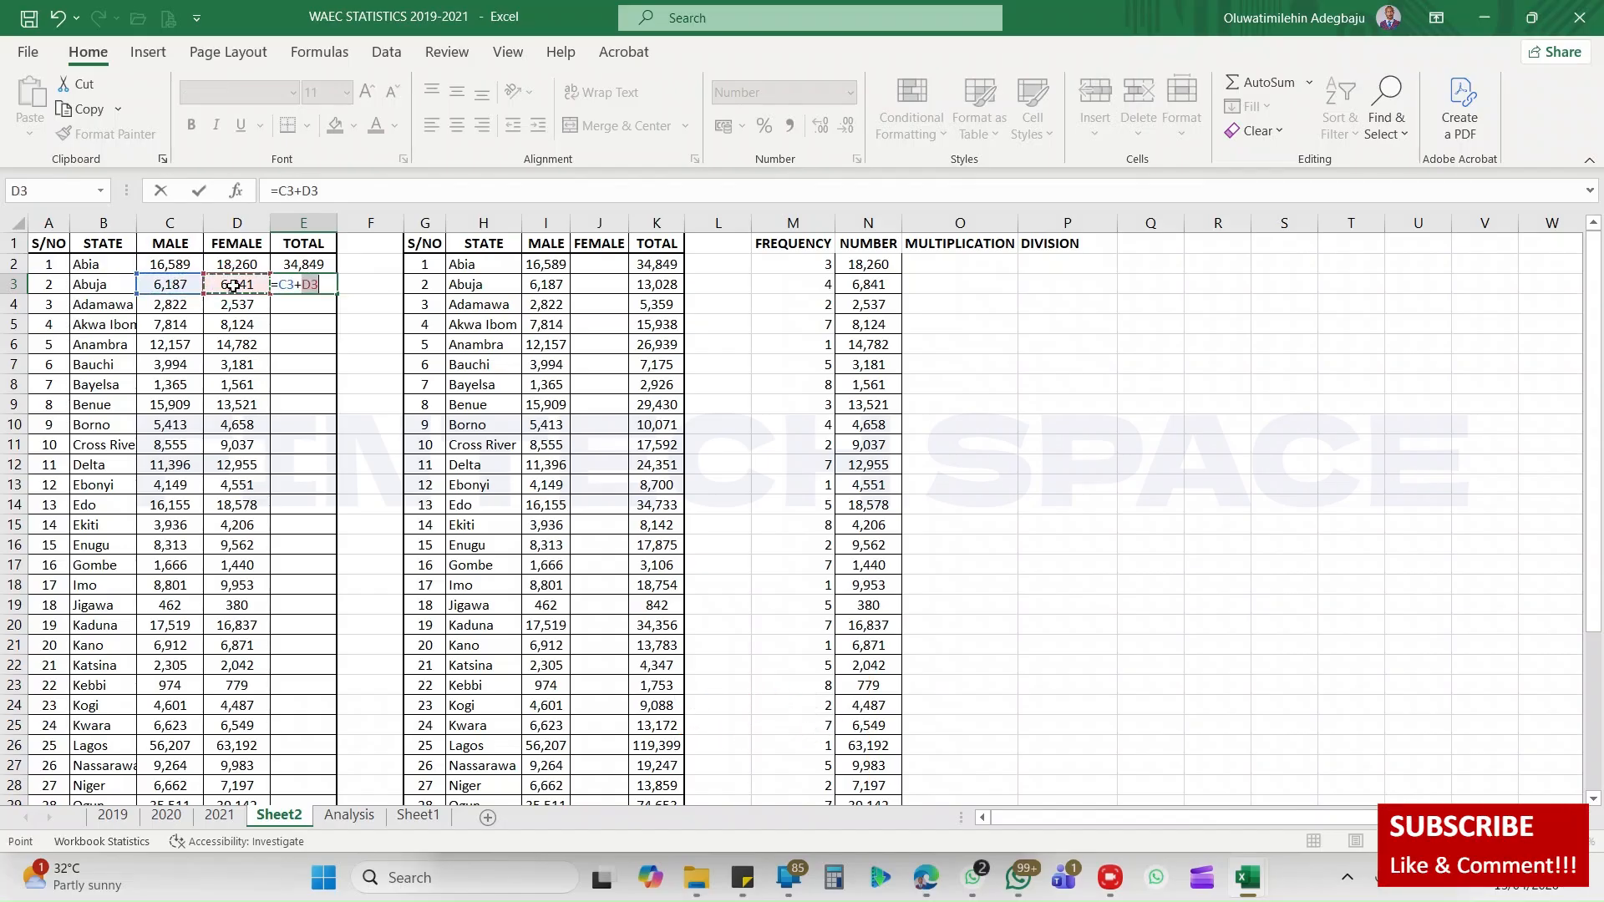
key(Return)
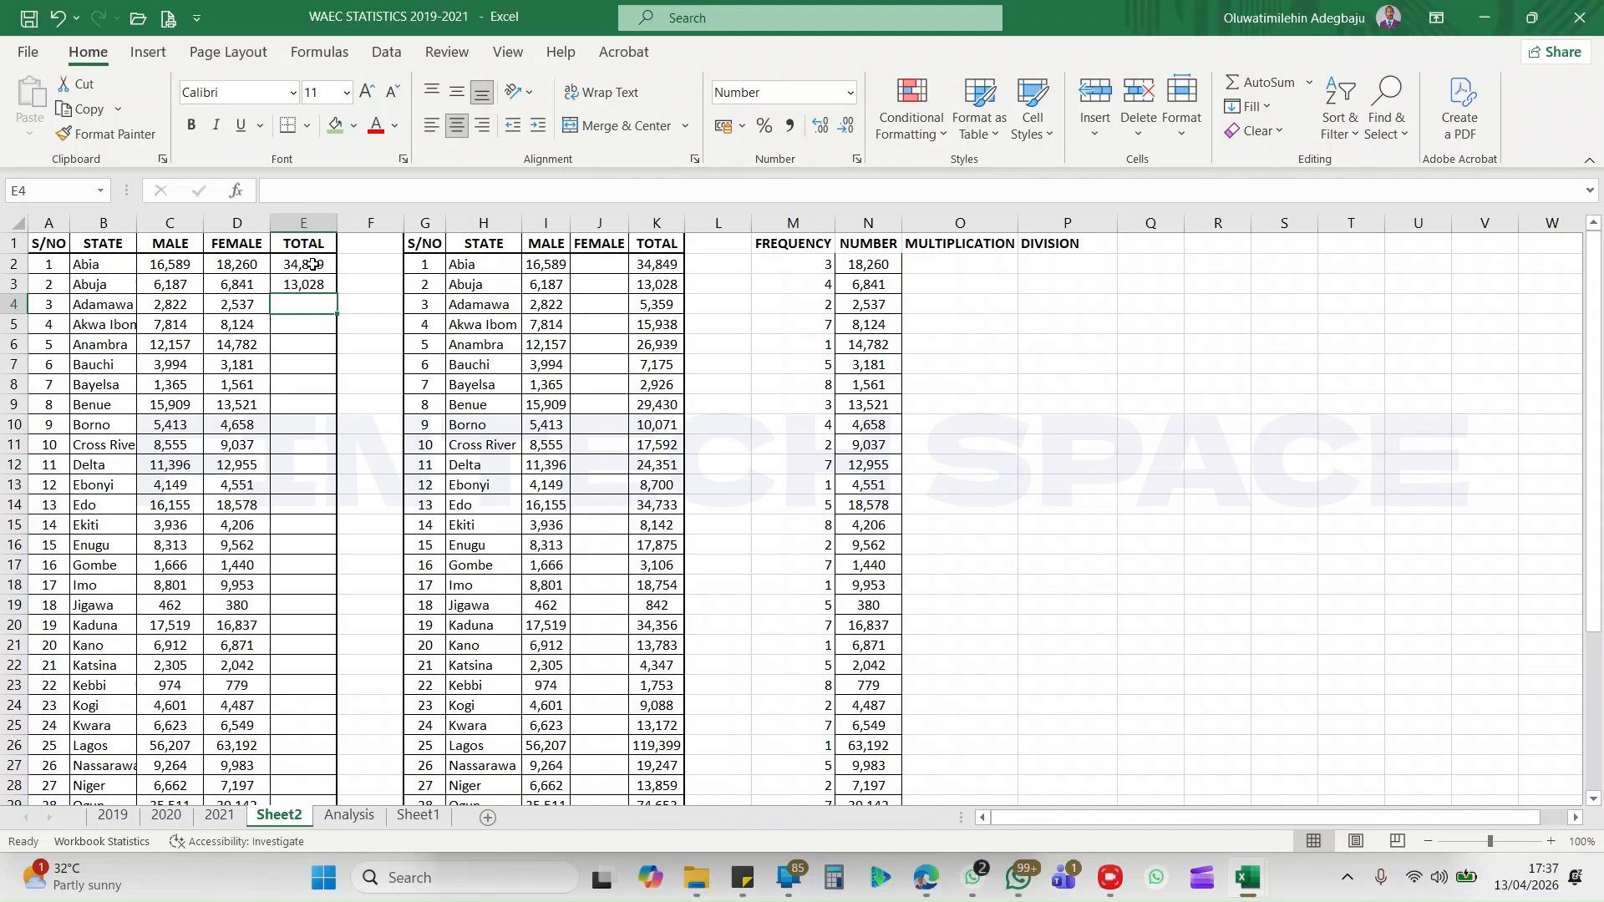
- Total Adamawa's male and female figures in E4 with the formula =C4+D4
text(=)
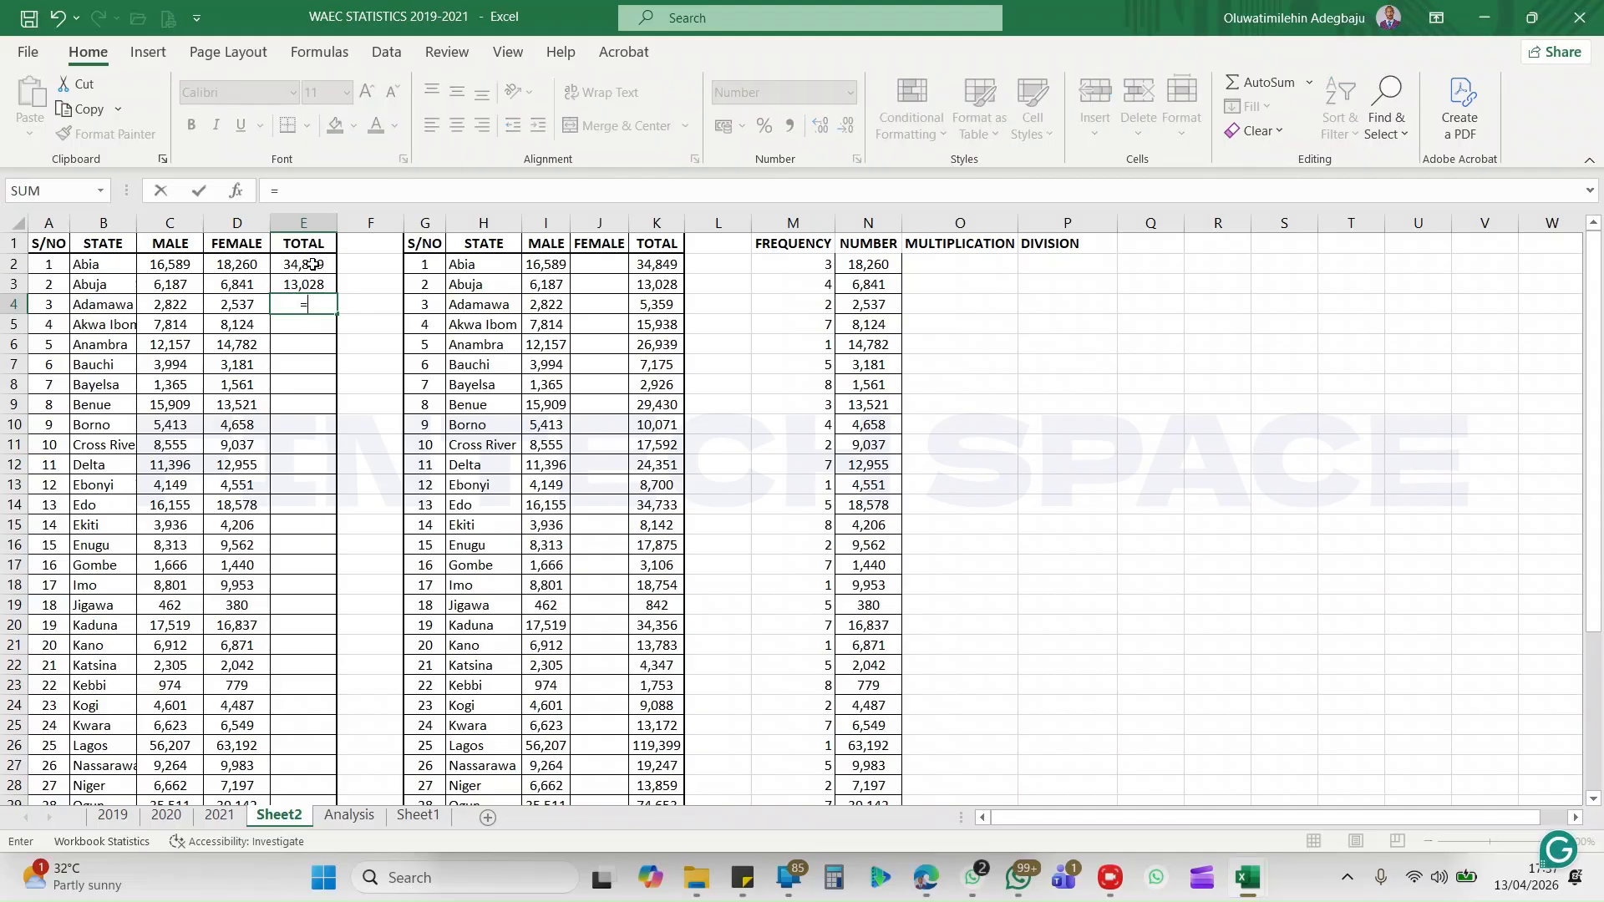
click(172, 304)
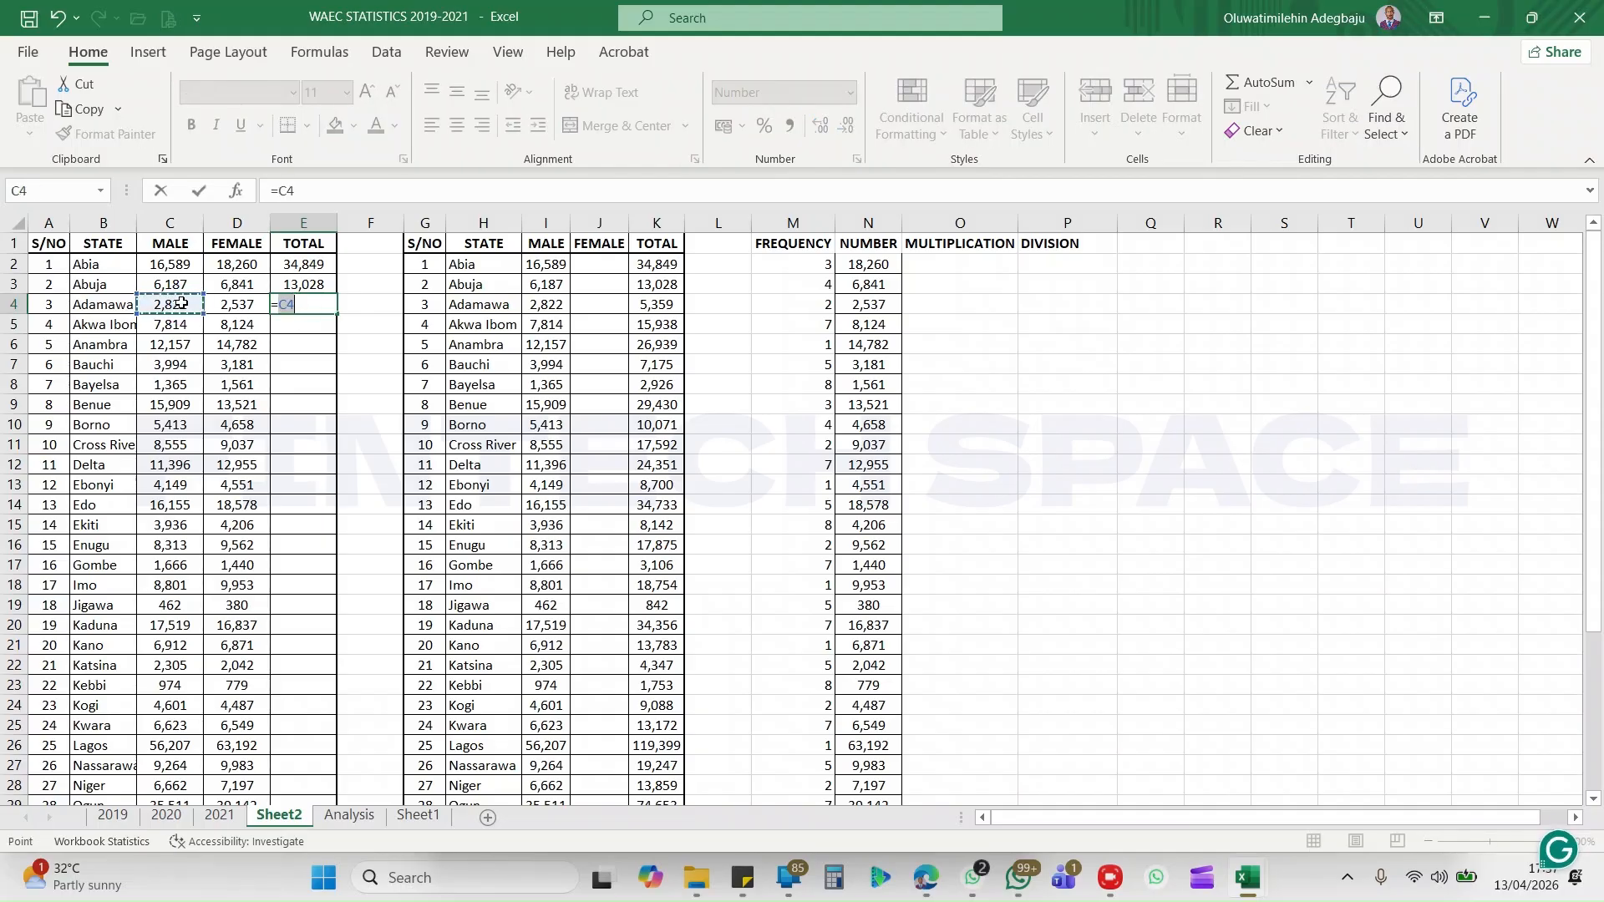
text(+)
click(237, 303)
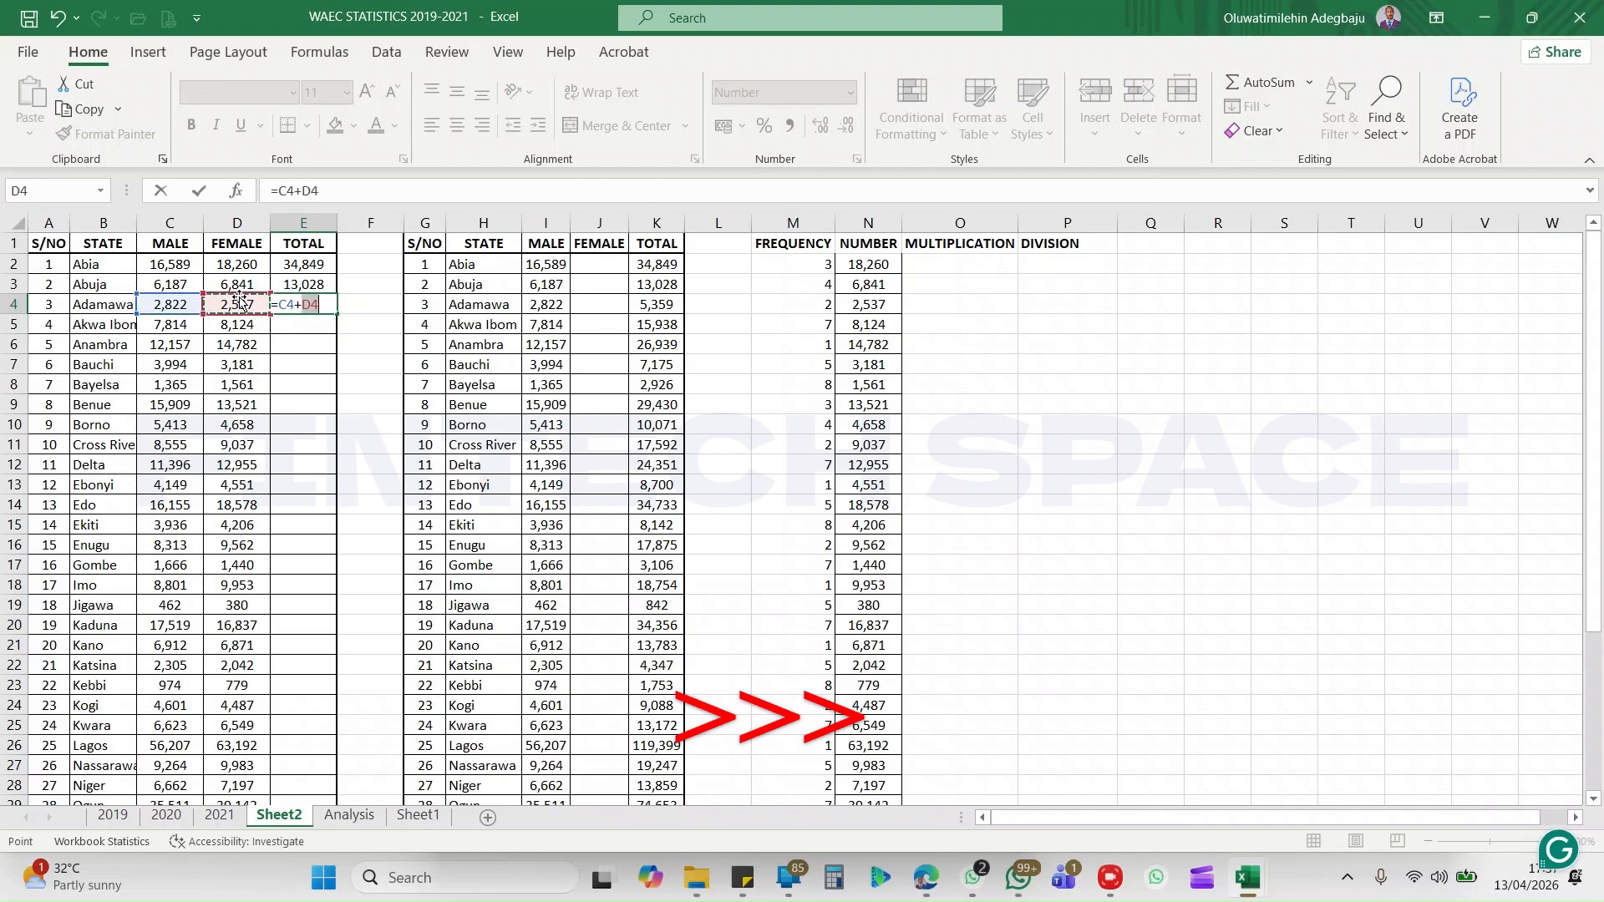
key(Return)
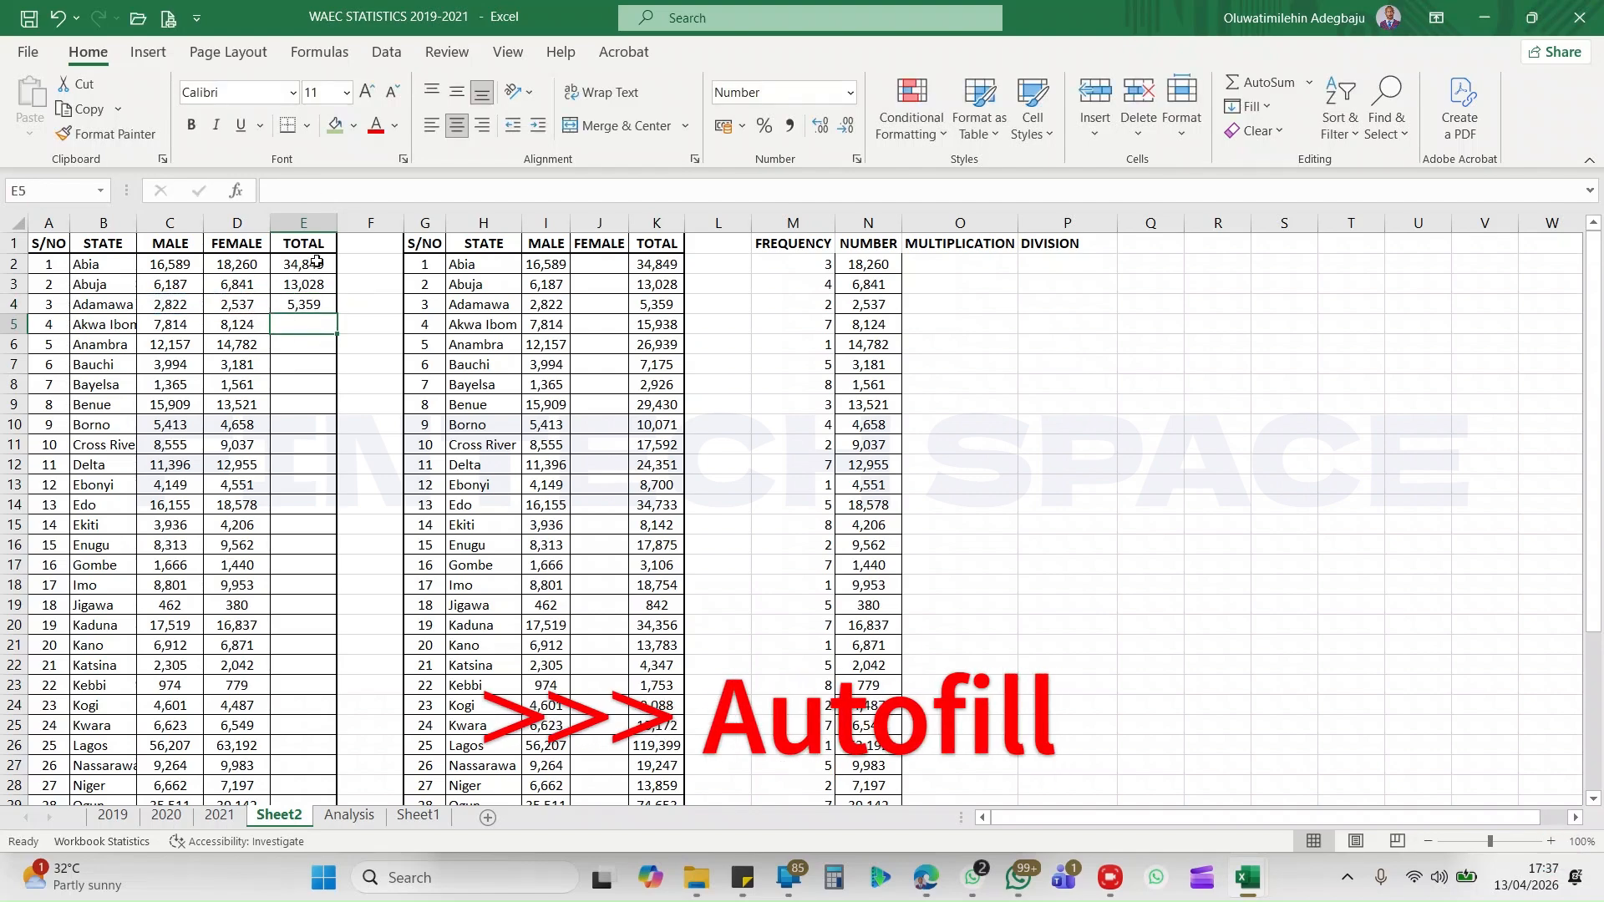
- Autofill the addition formulas from E2:E4 down the TOTAL column to row 39 and set the totals' font colour to red
drag(306, 263, 318, 303)
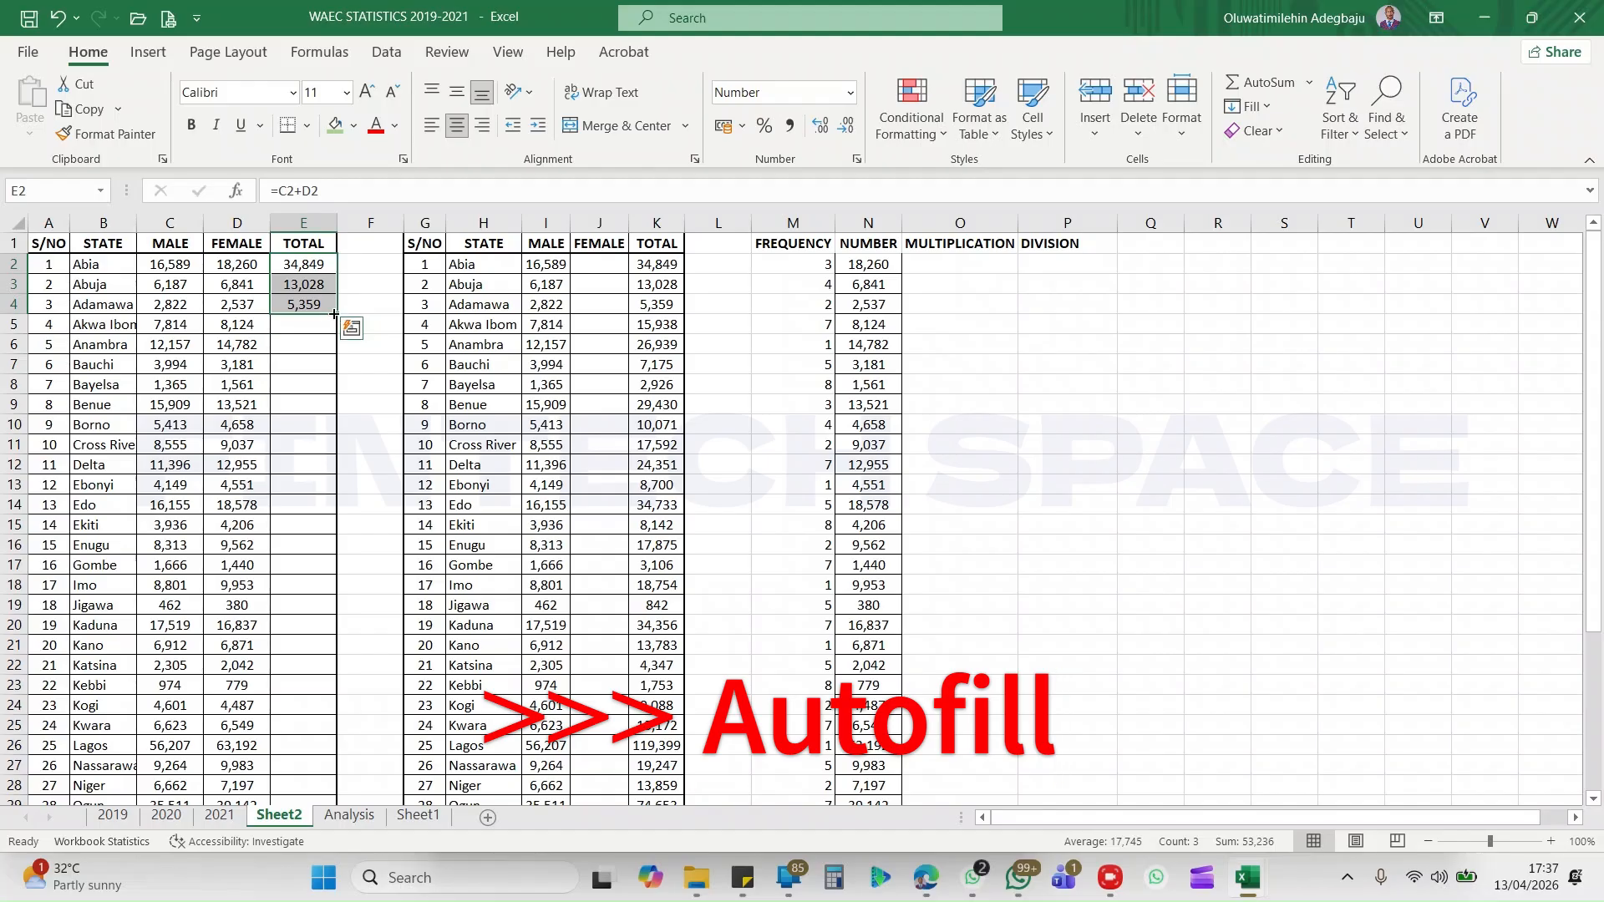
double_click(334, 314)
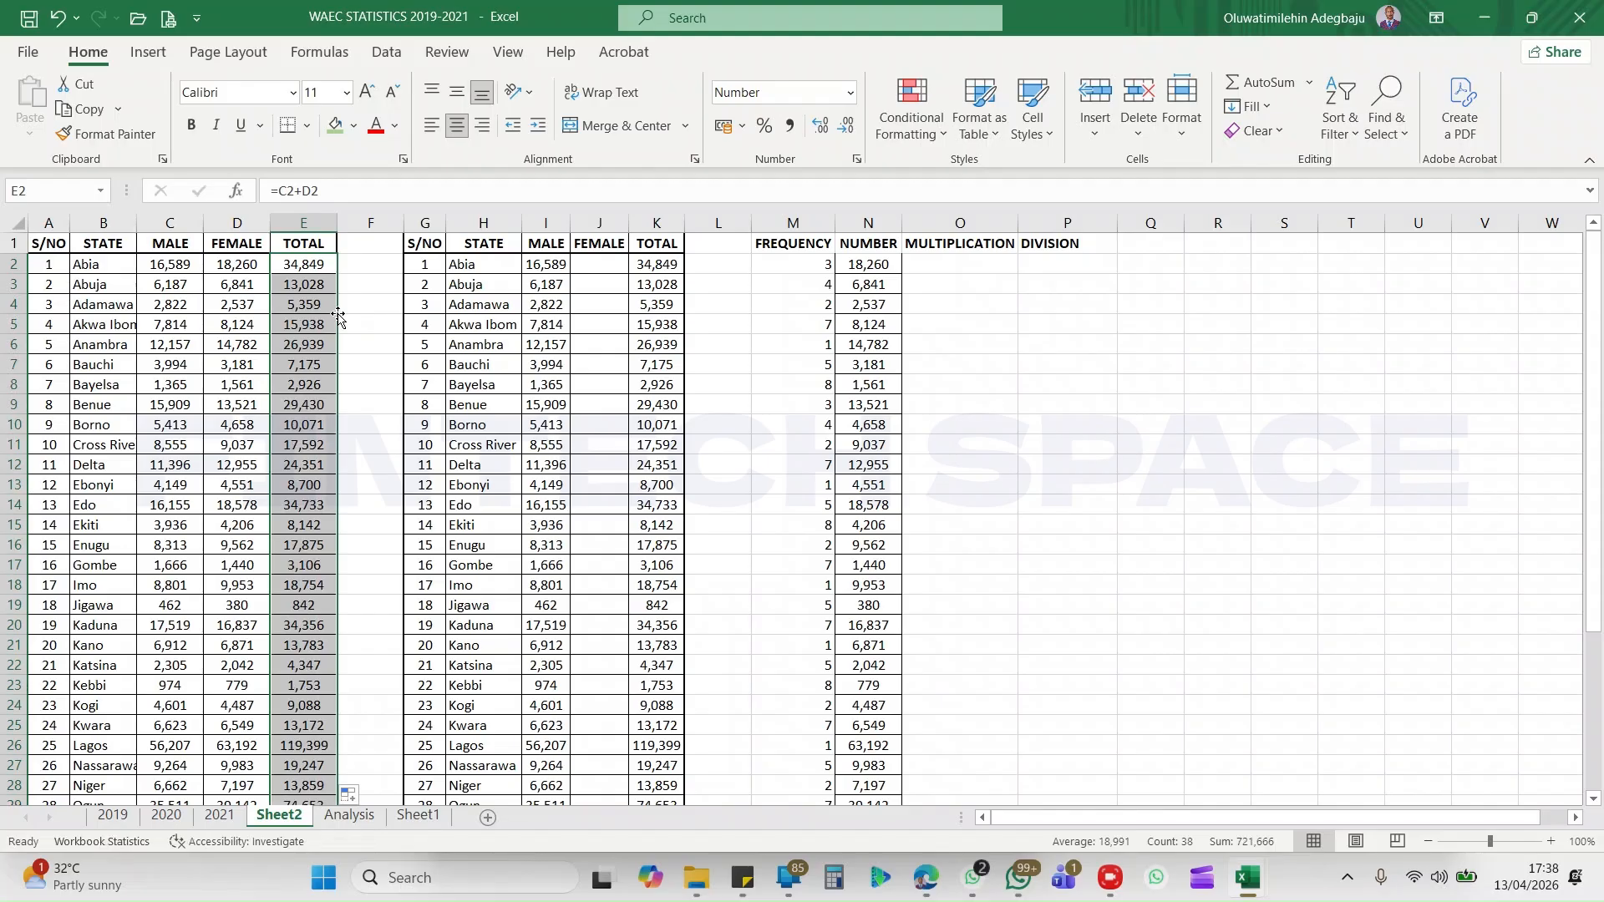
scroll(324, 302, down, 7)
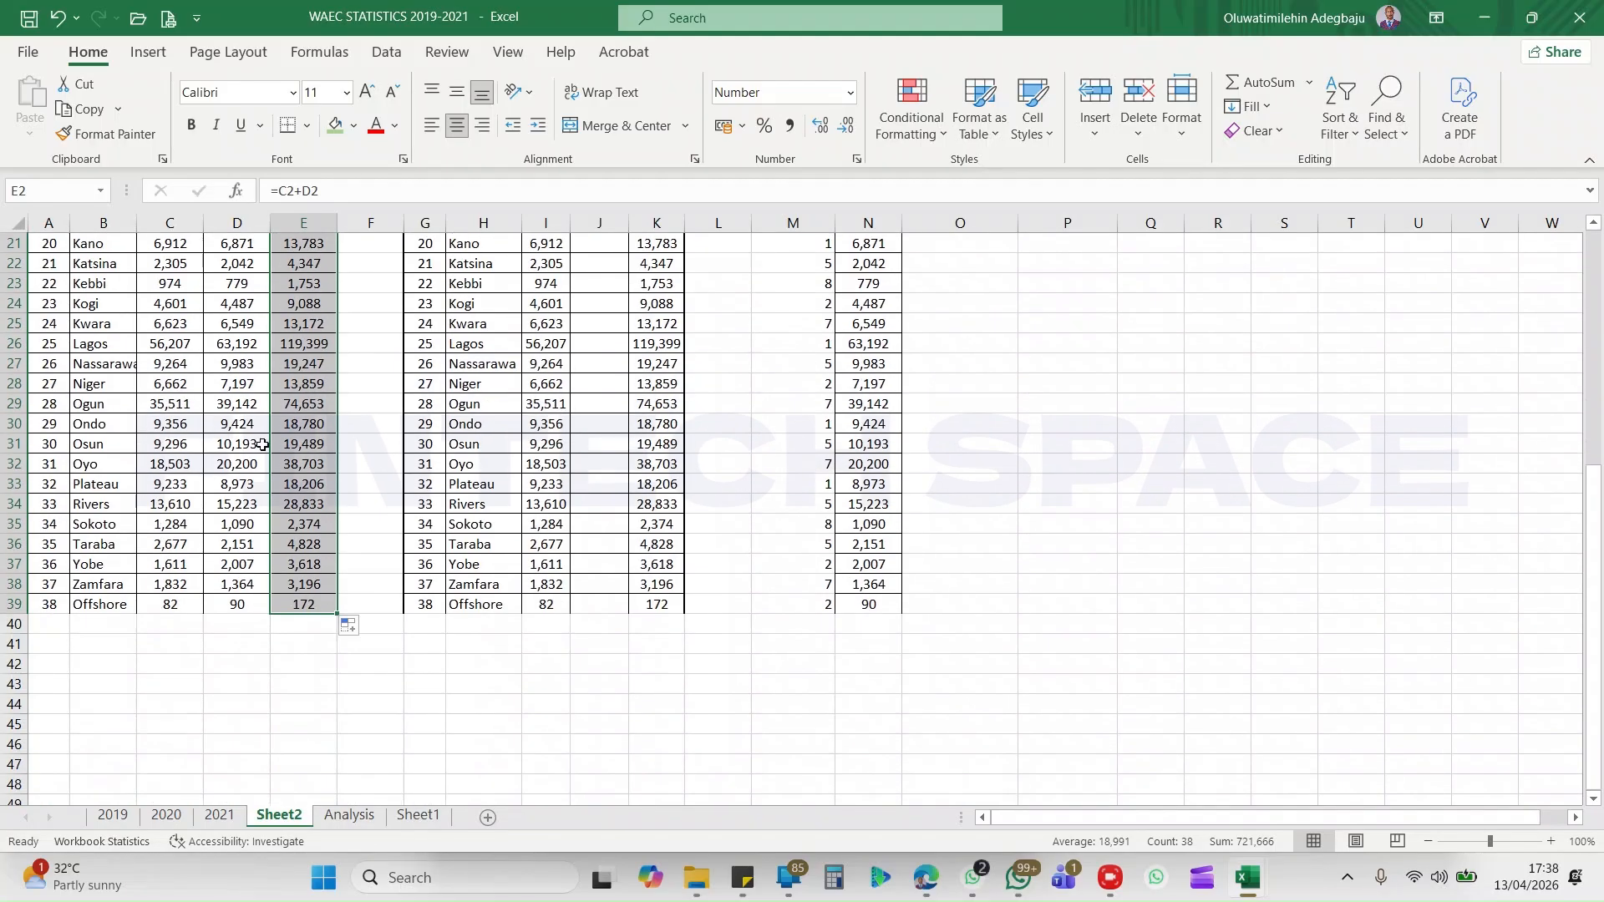
scroll(263, 444, up, 7)
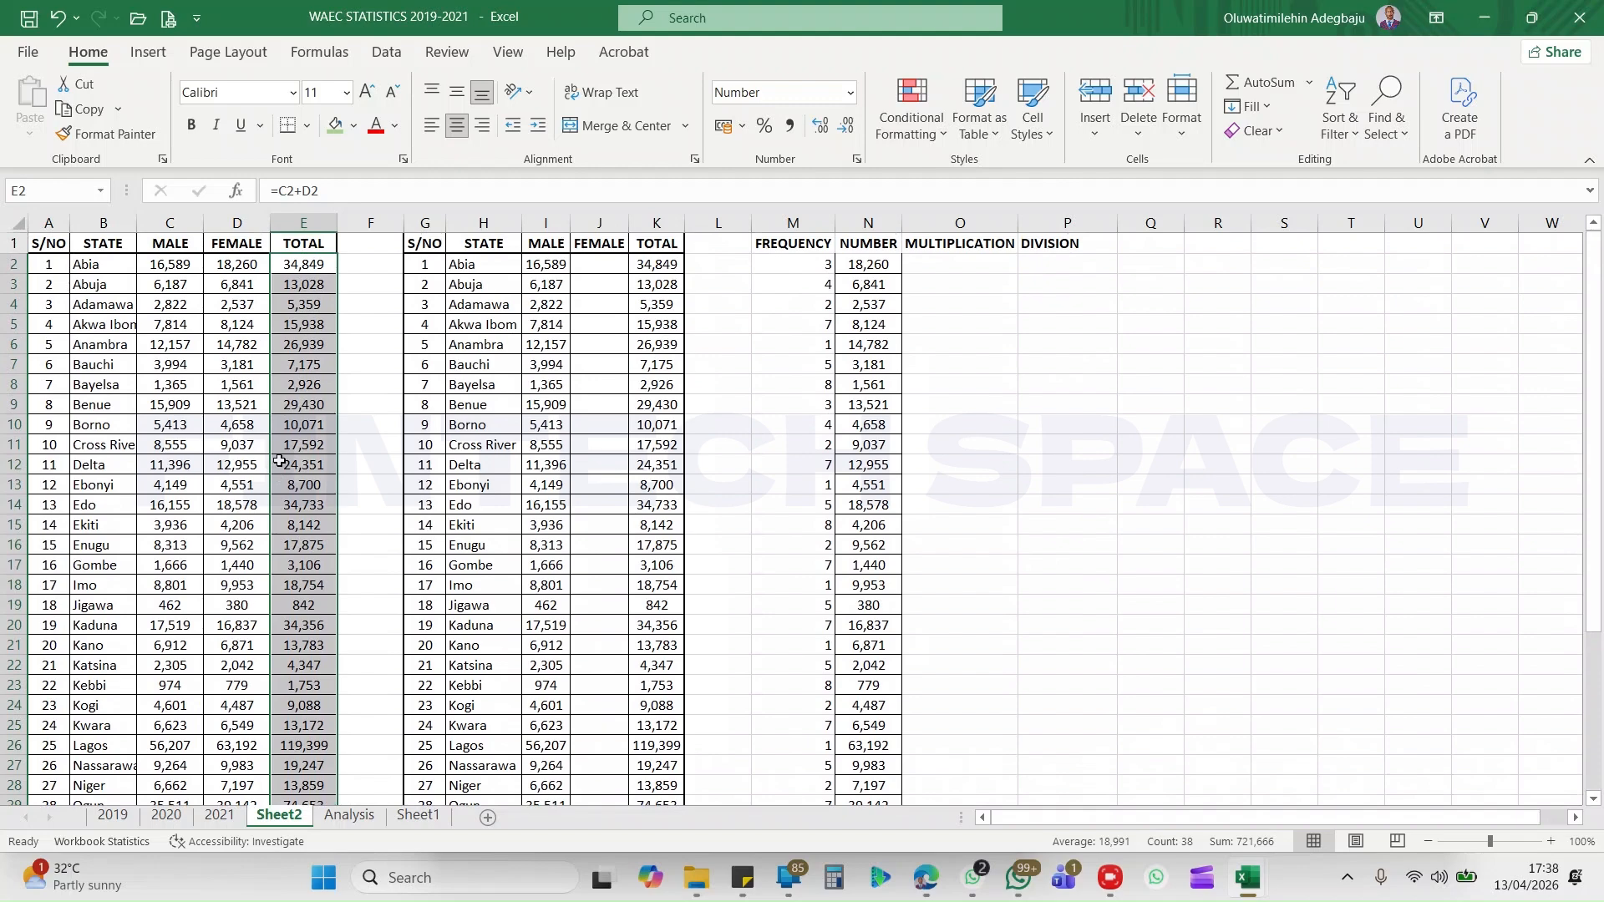
click(375, 125)
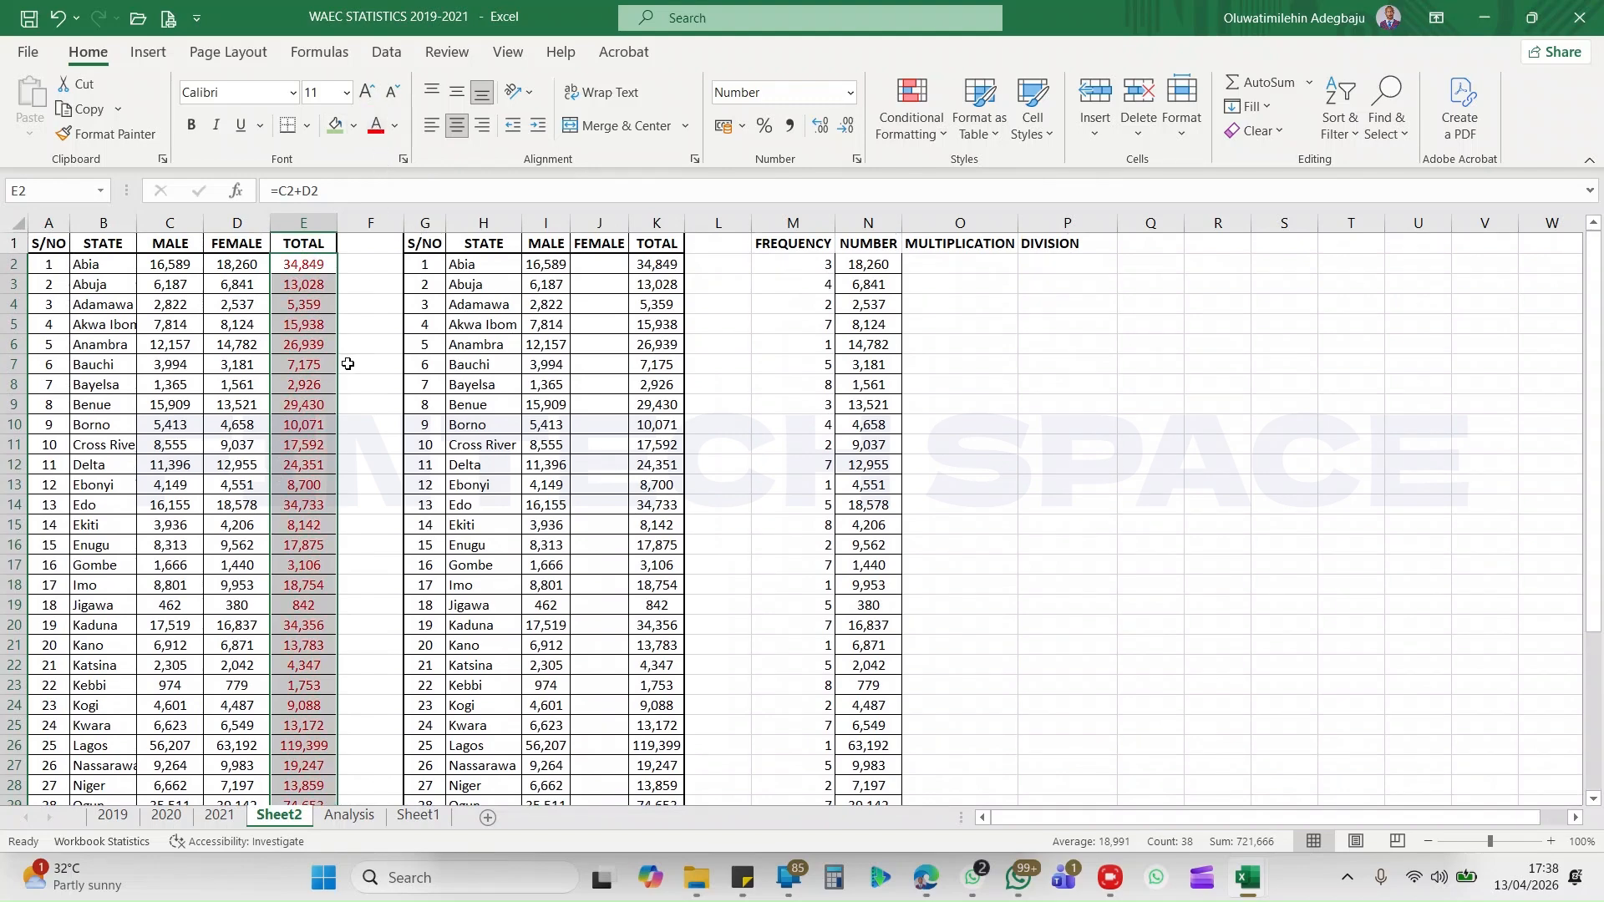
- Enter the formula =K2-I2 in J2 of the second table to subtract Abia's male figure from its total
click(611, 264)
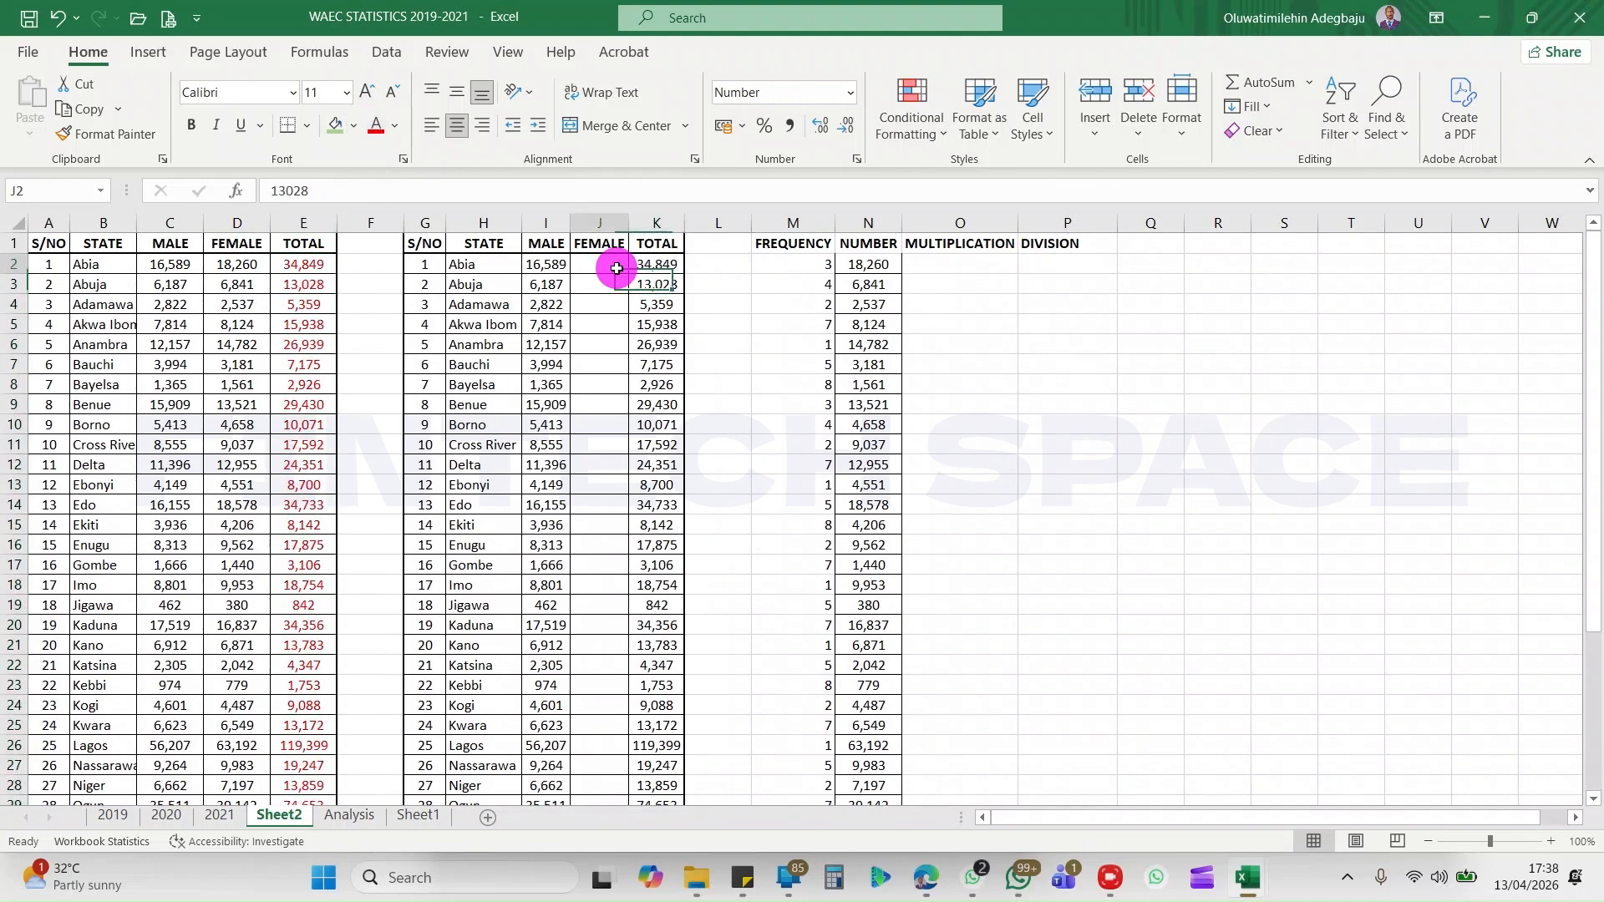
click(659, 266)
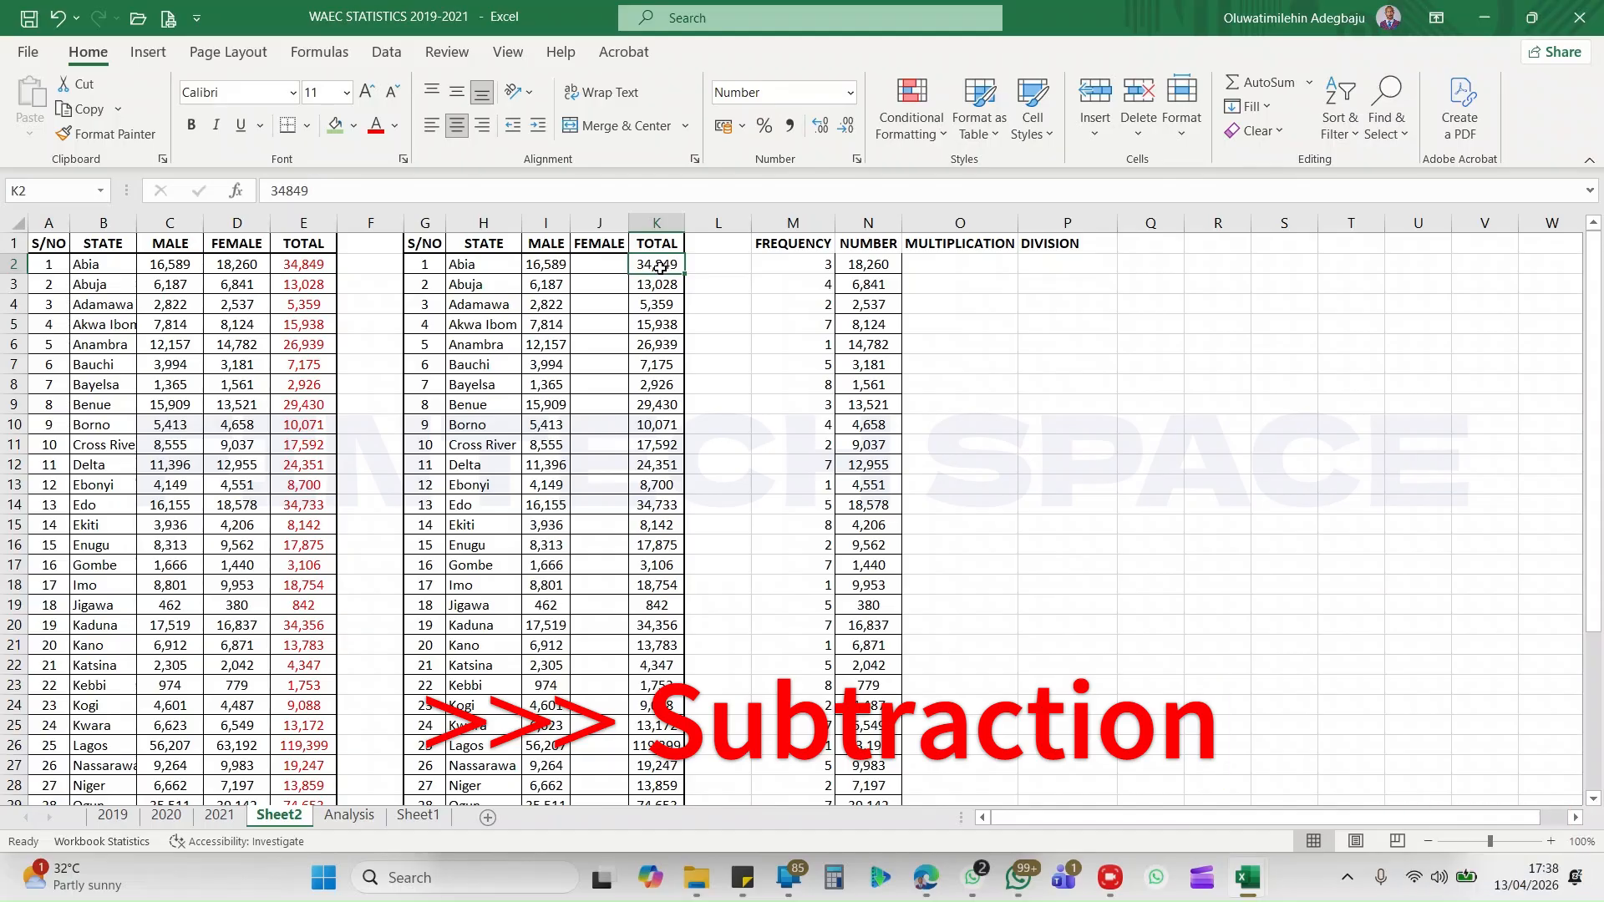
click(603, 267)
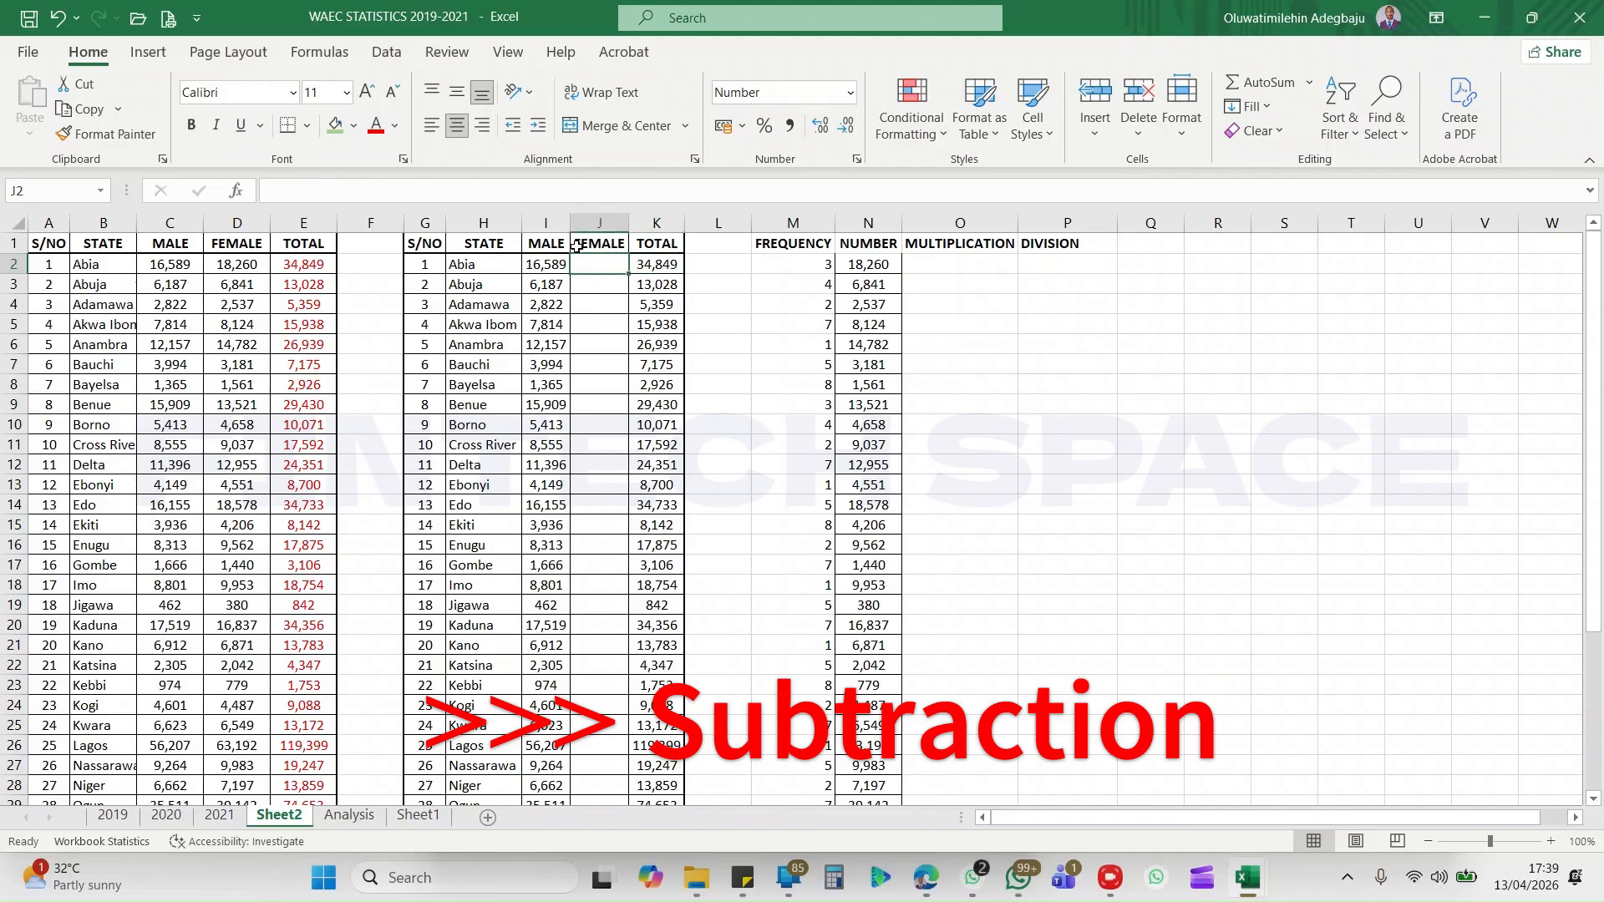
text(=)
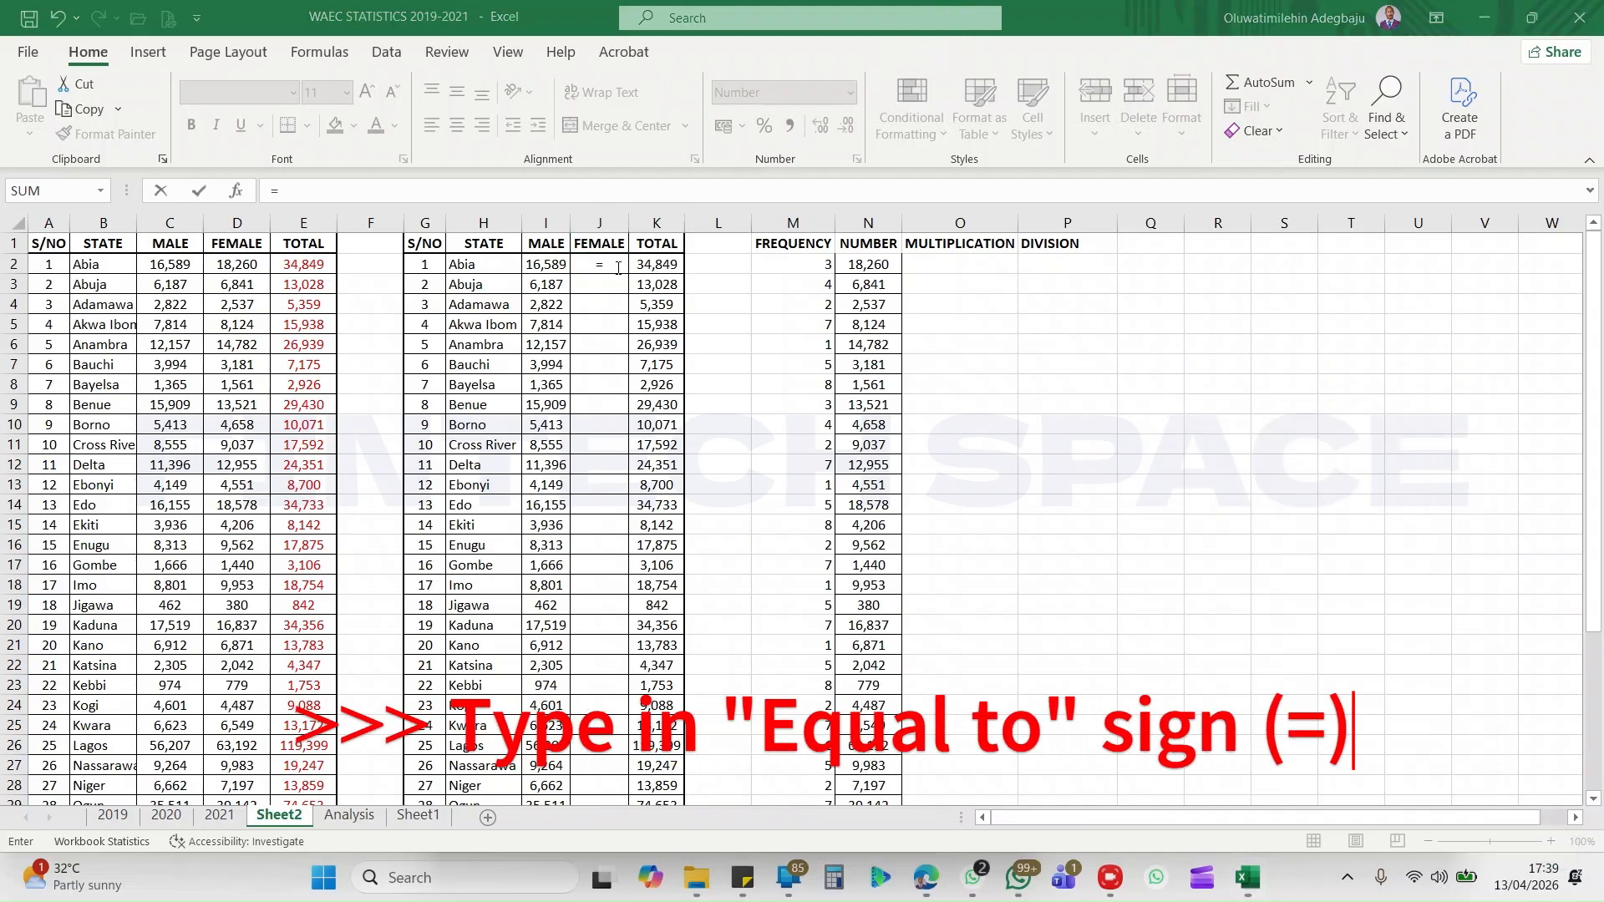
click(654, 263)
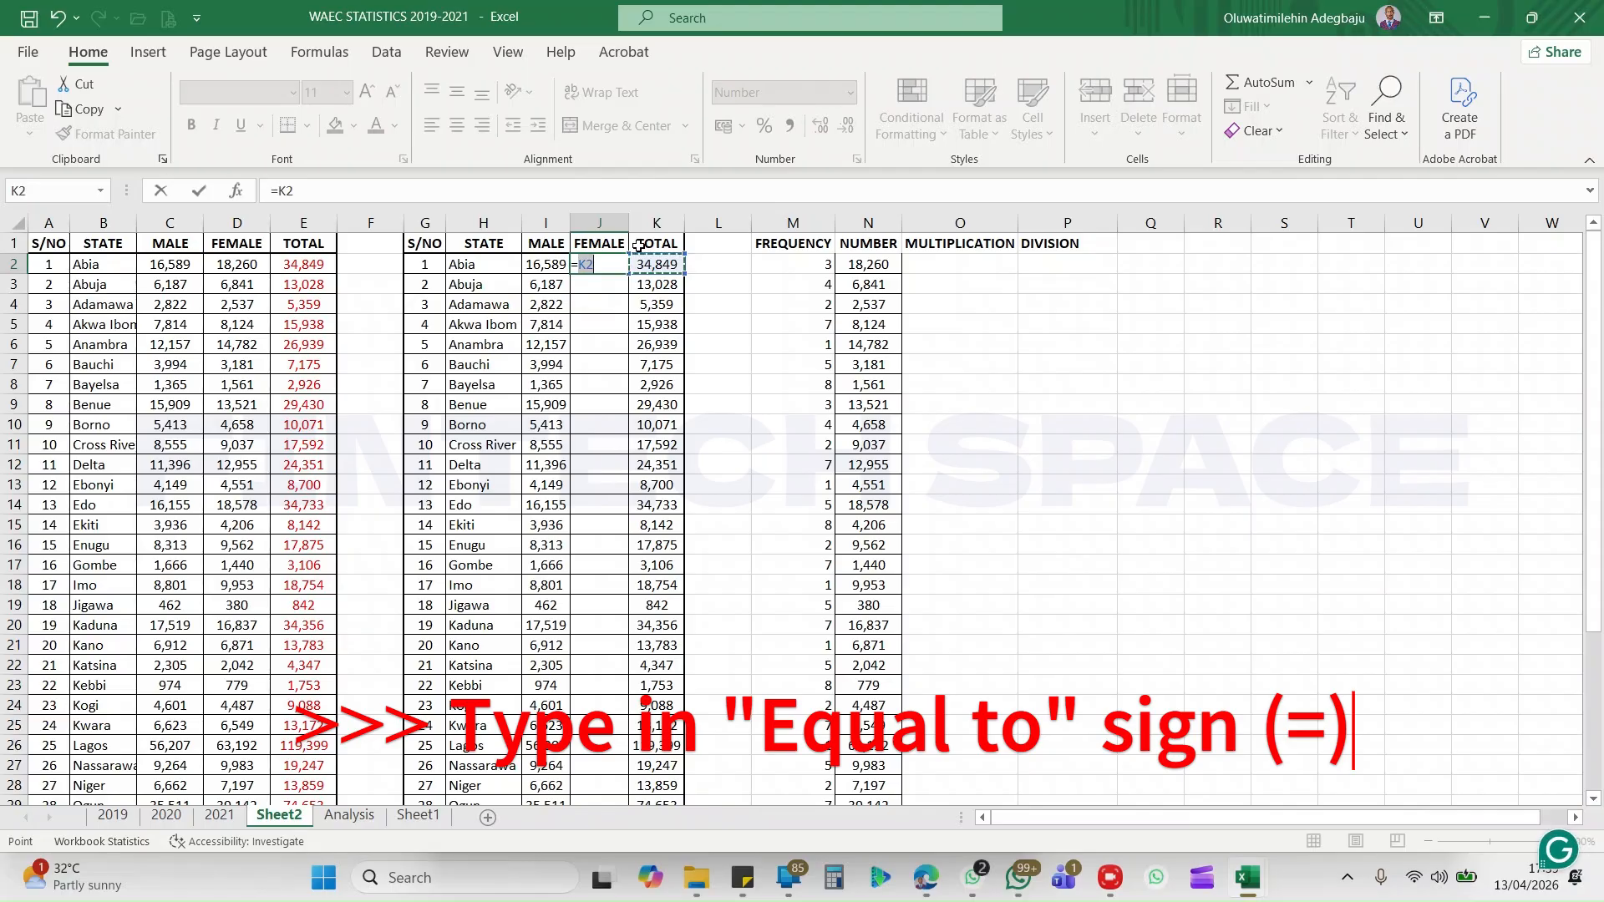
text(-)
click(551, 264)
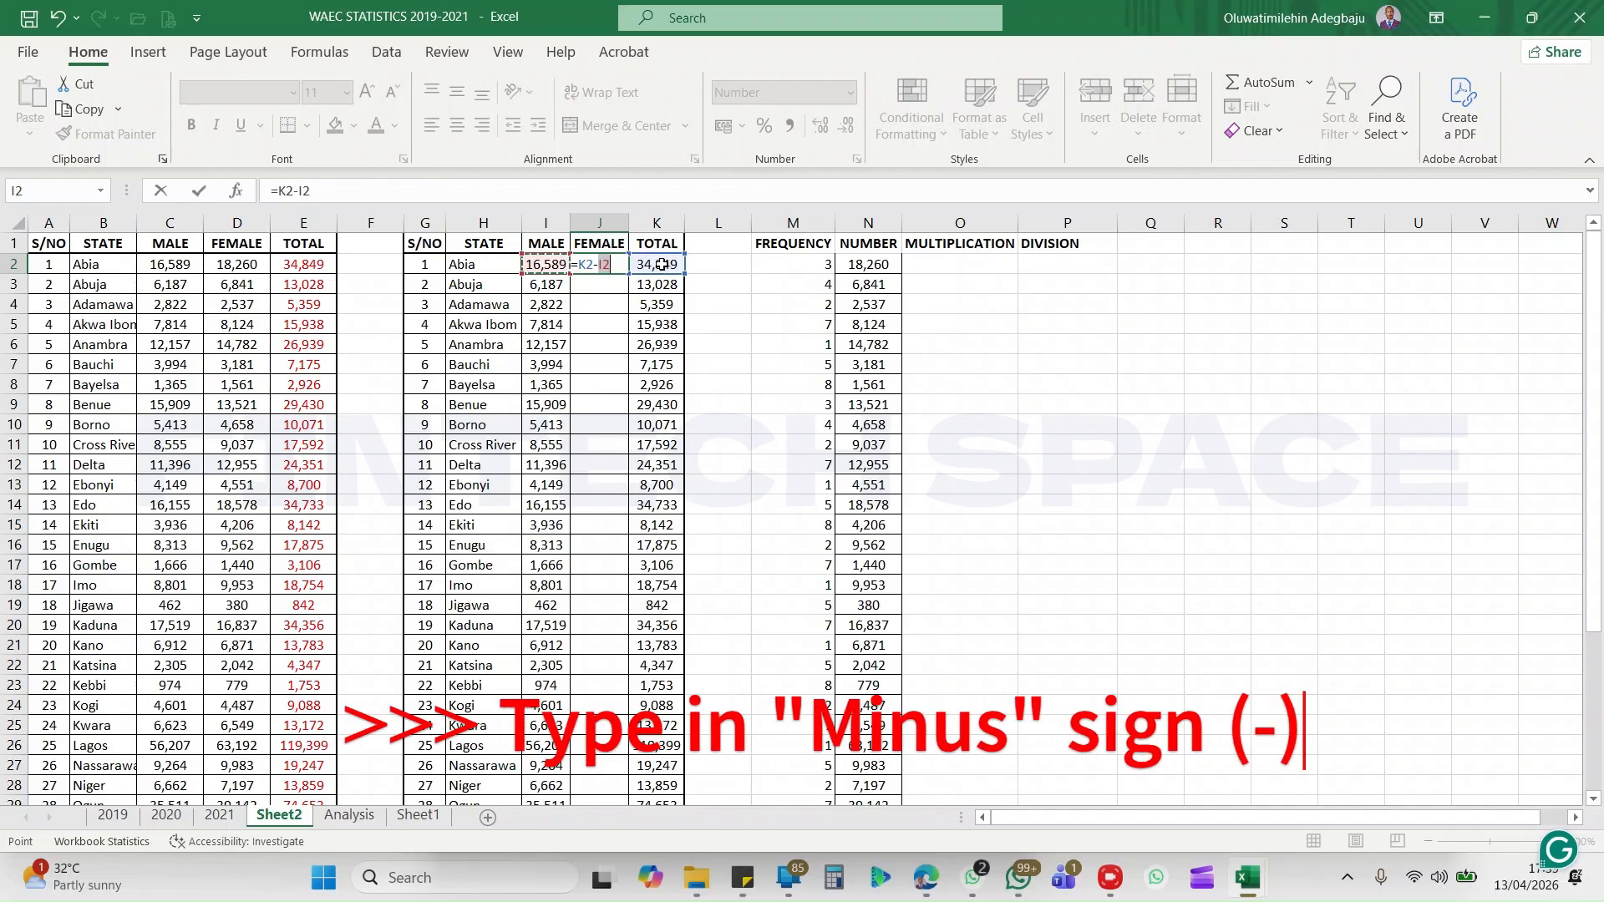
key(Return)
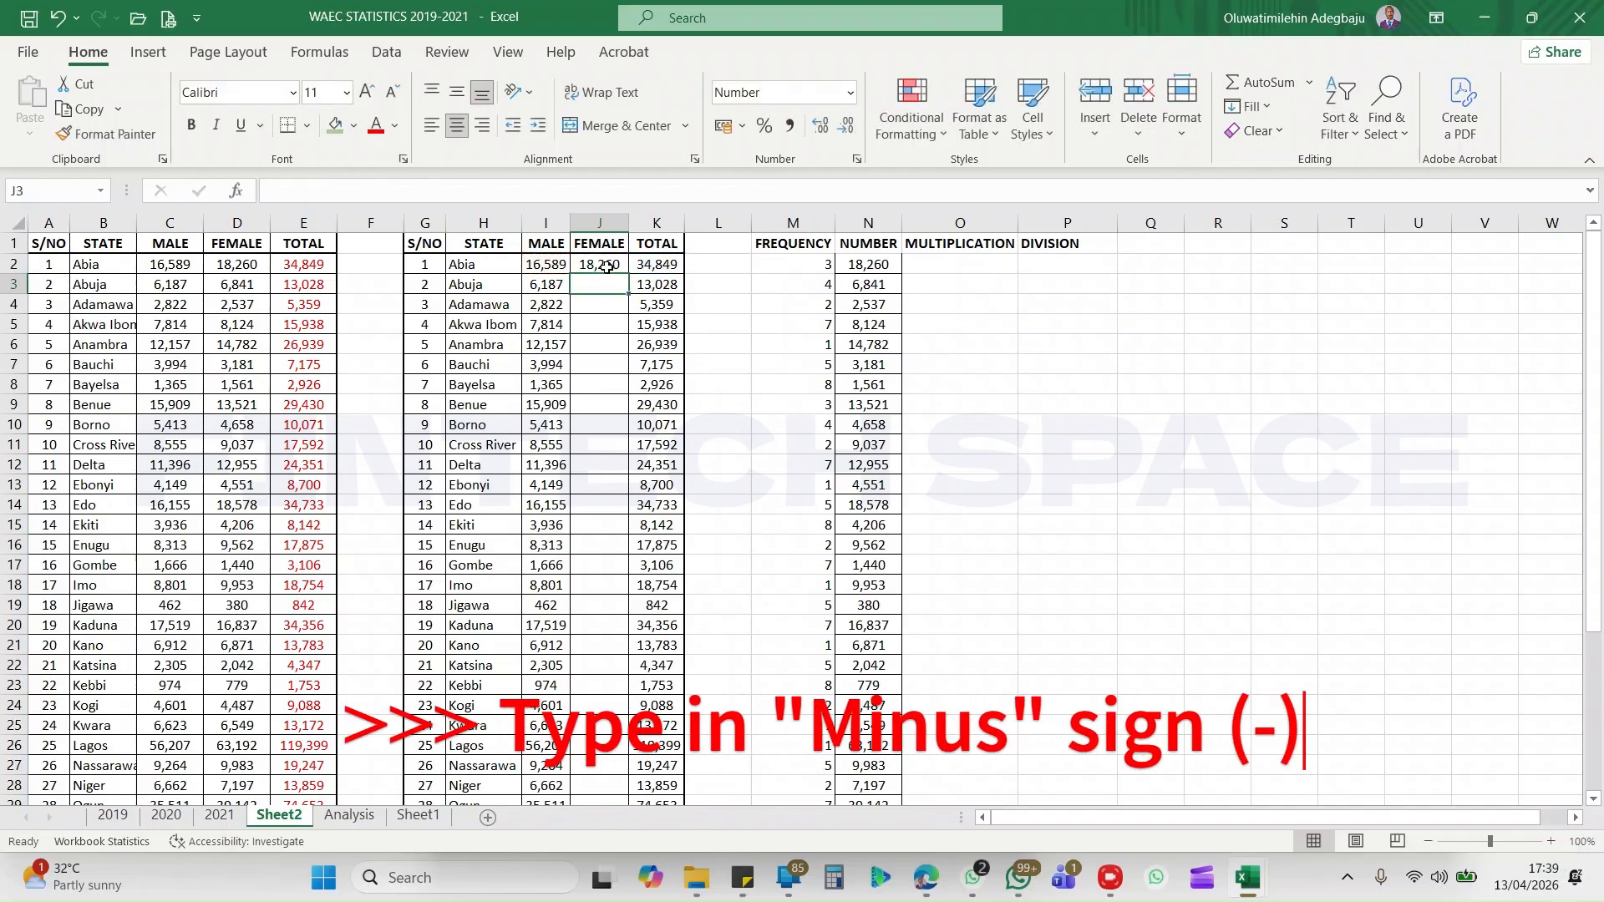
click(666, 266)
click(542, 264)
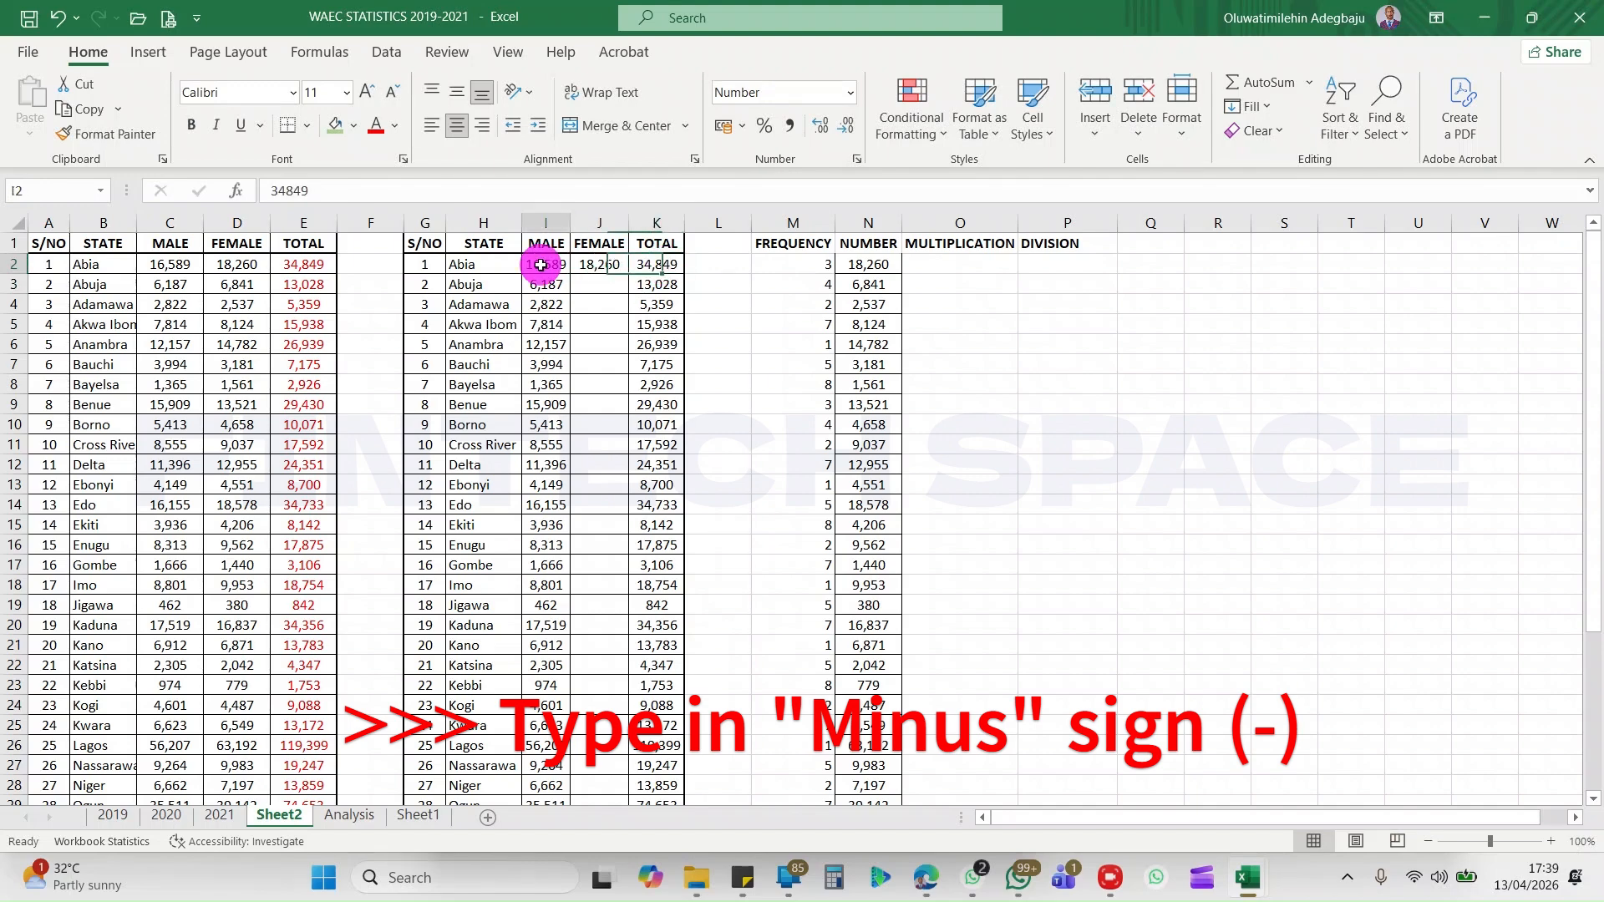
click(671, 266)
click(599, 264)
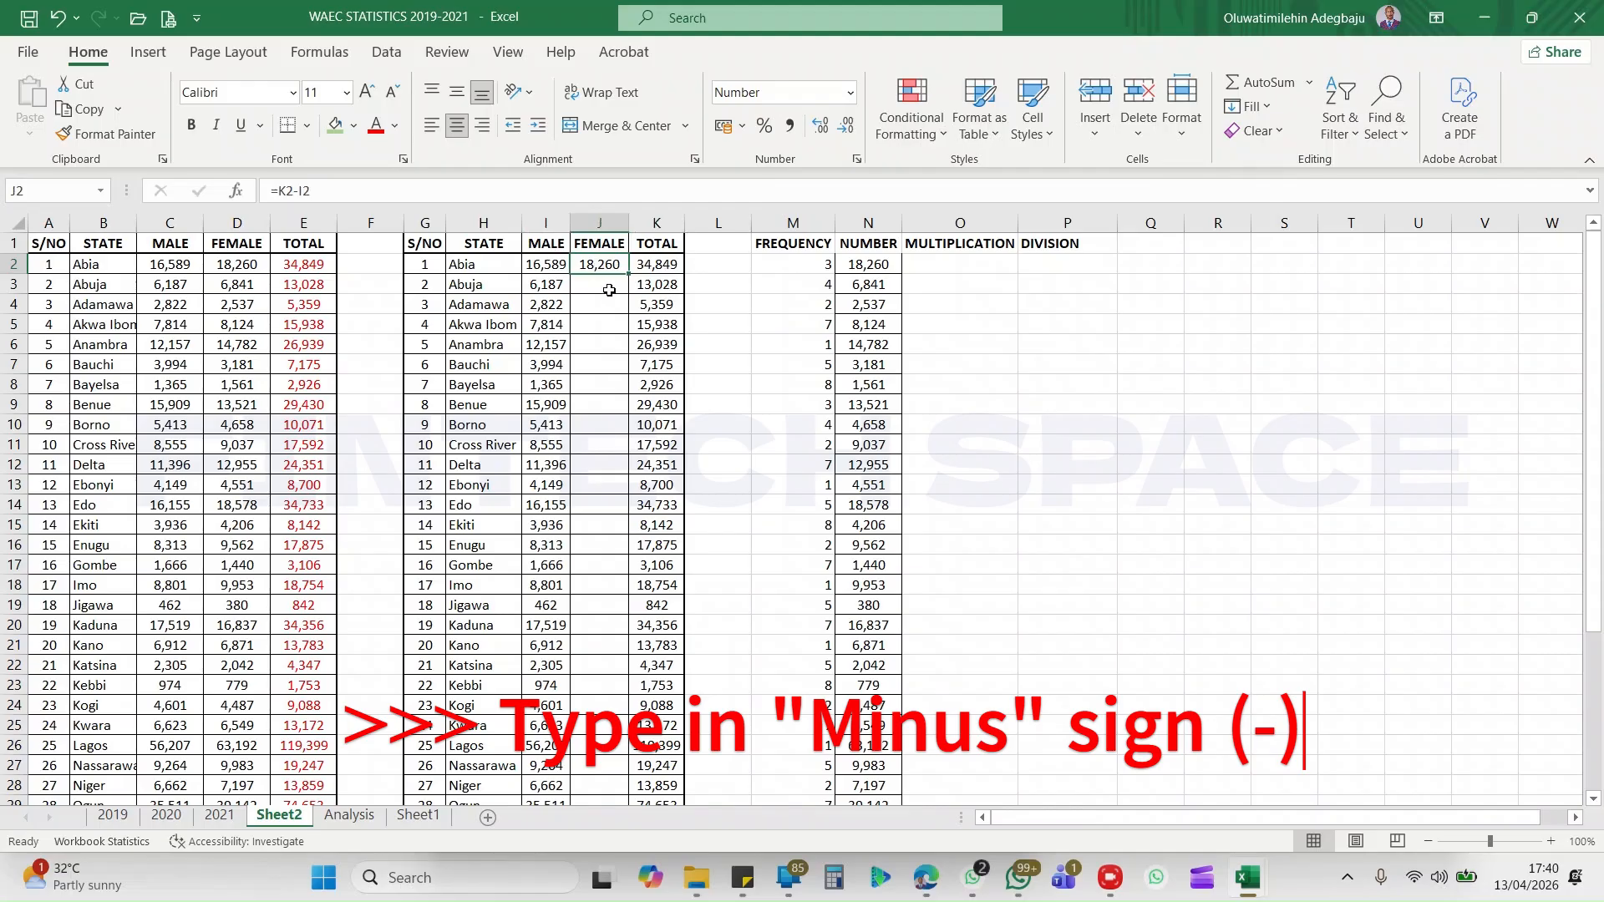
- Calculate Abuja's female figure in J3 with the formula =K3-I3
click(609, 290)
text(=)
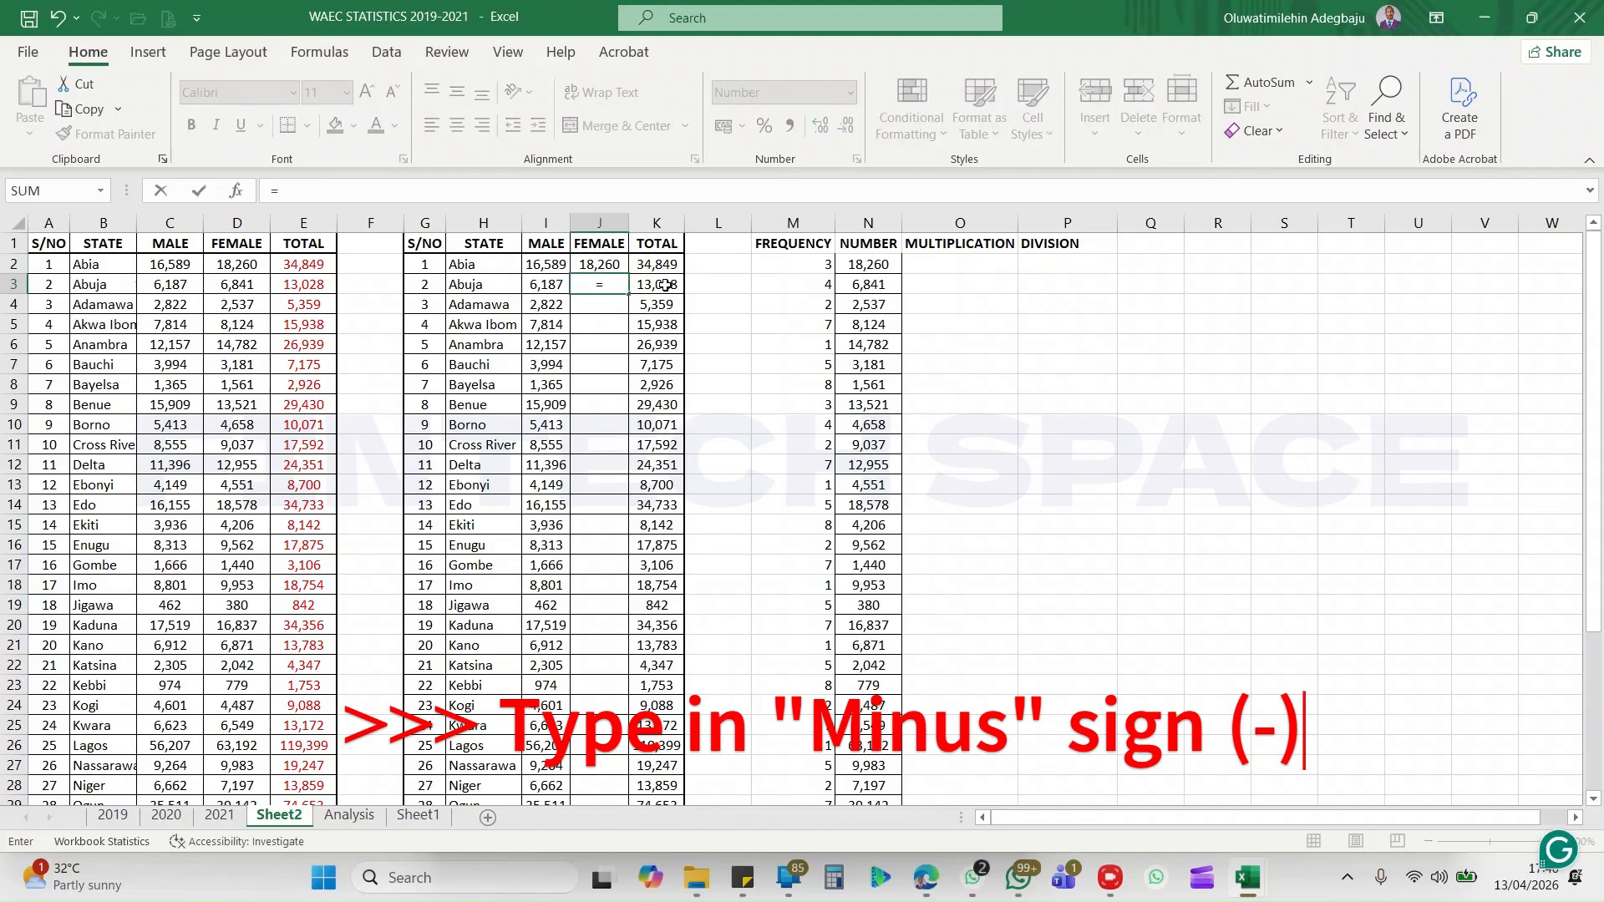
click(664, 285)
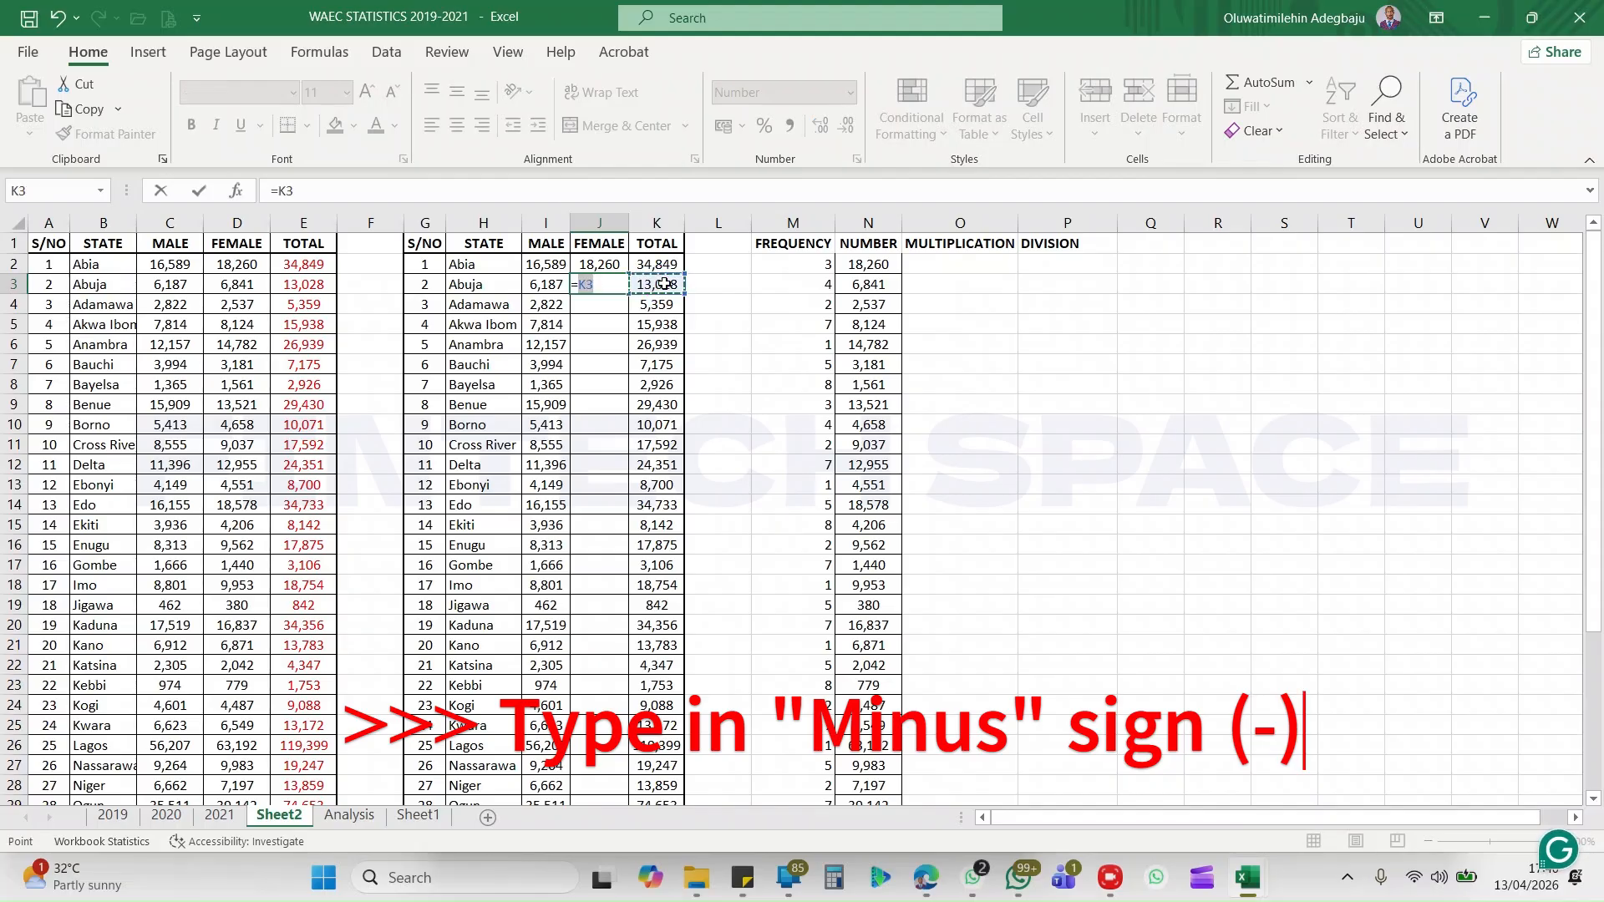
text(-)
click(557, 285)
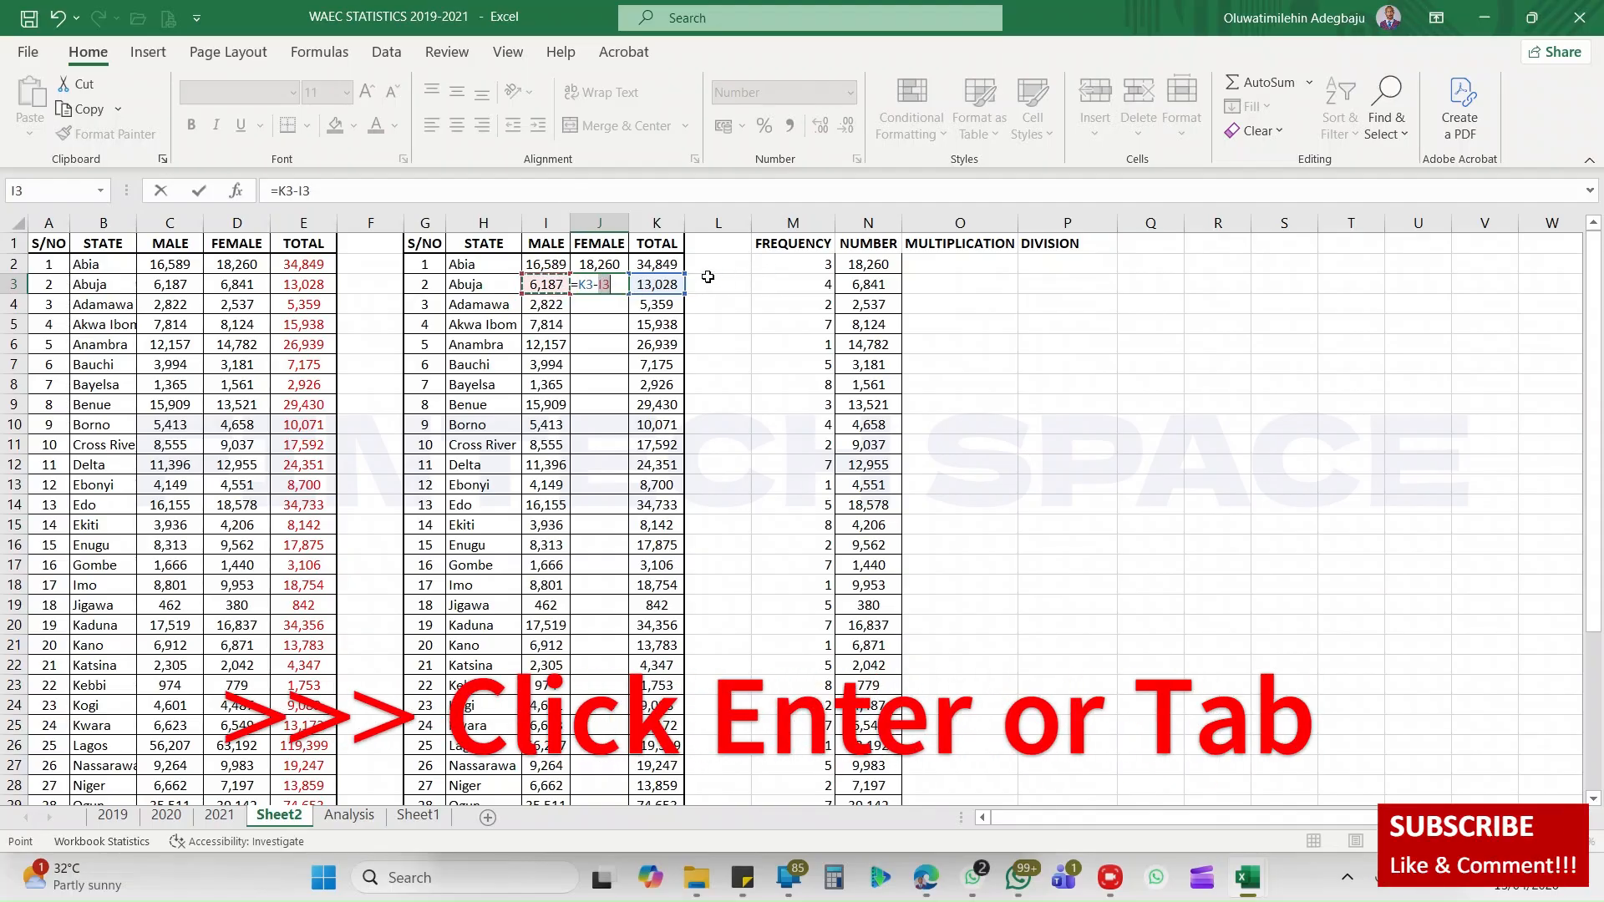
key(Return)
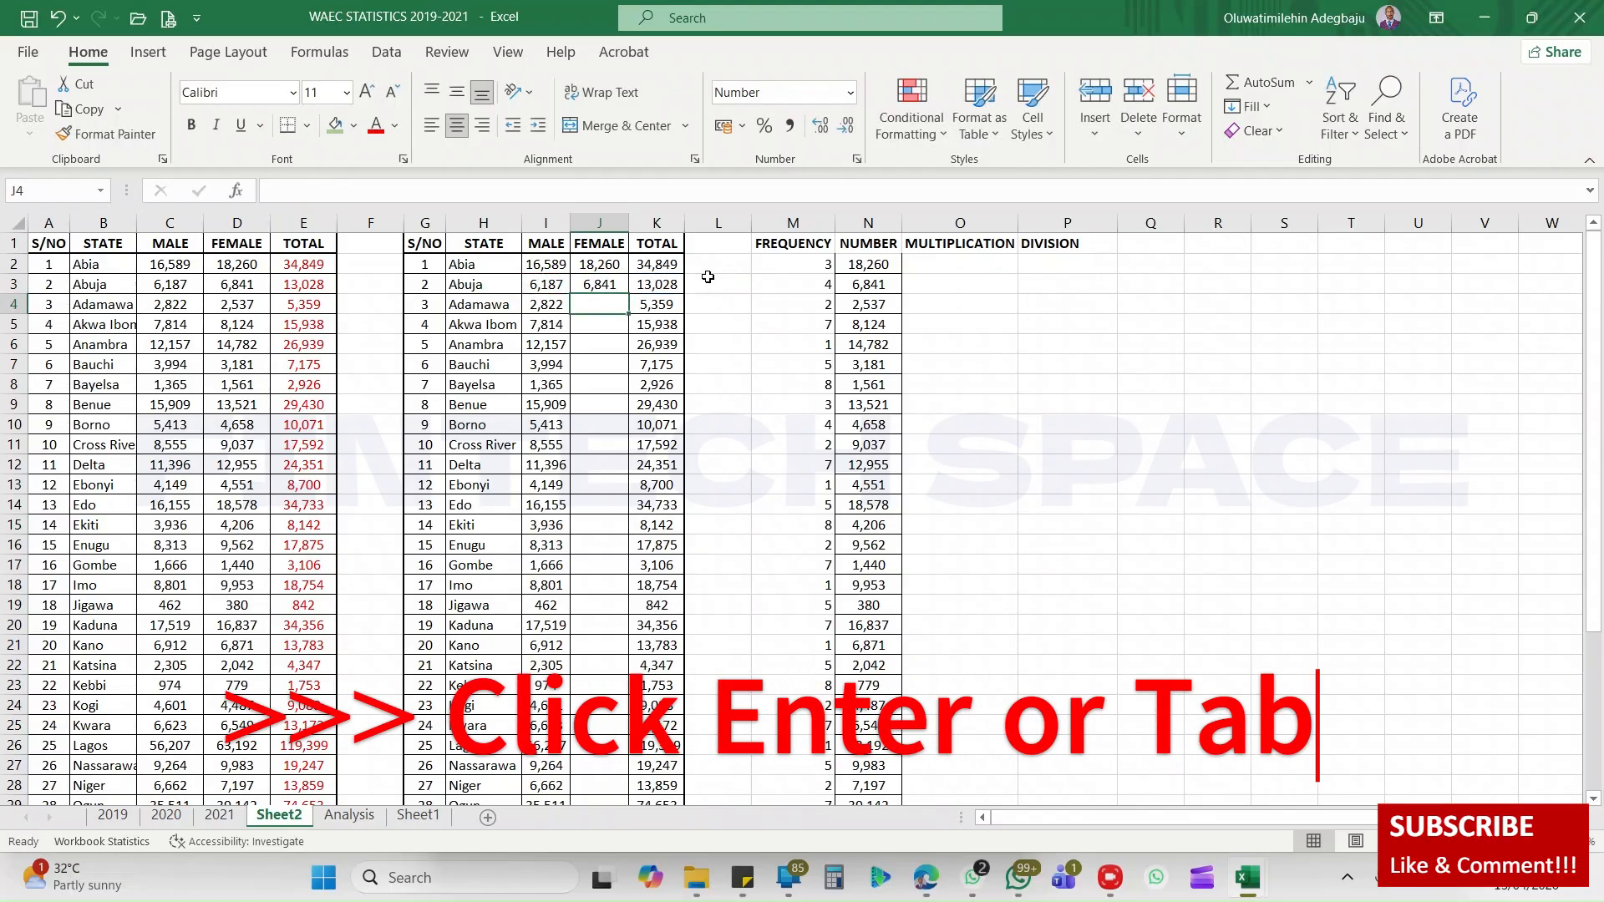
- Autofill the subtraction formulas from J2:J3 down the FEMALE column to row 39 and set the results' font colour to red
click(619, 270)
drag(619, 274, 601, 294)
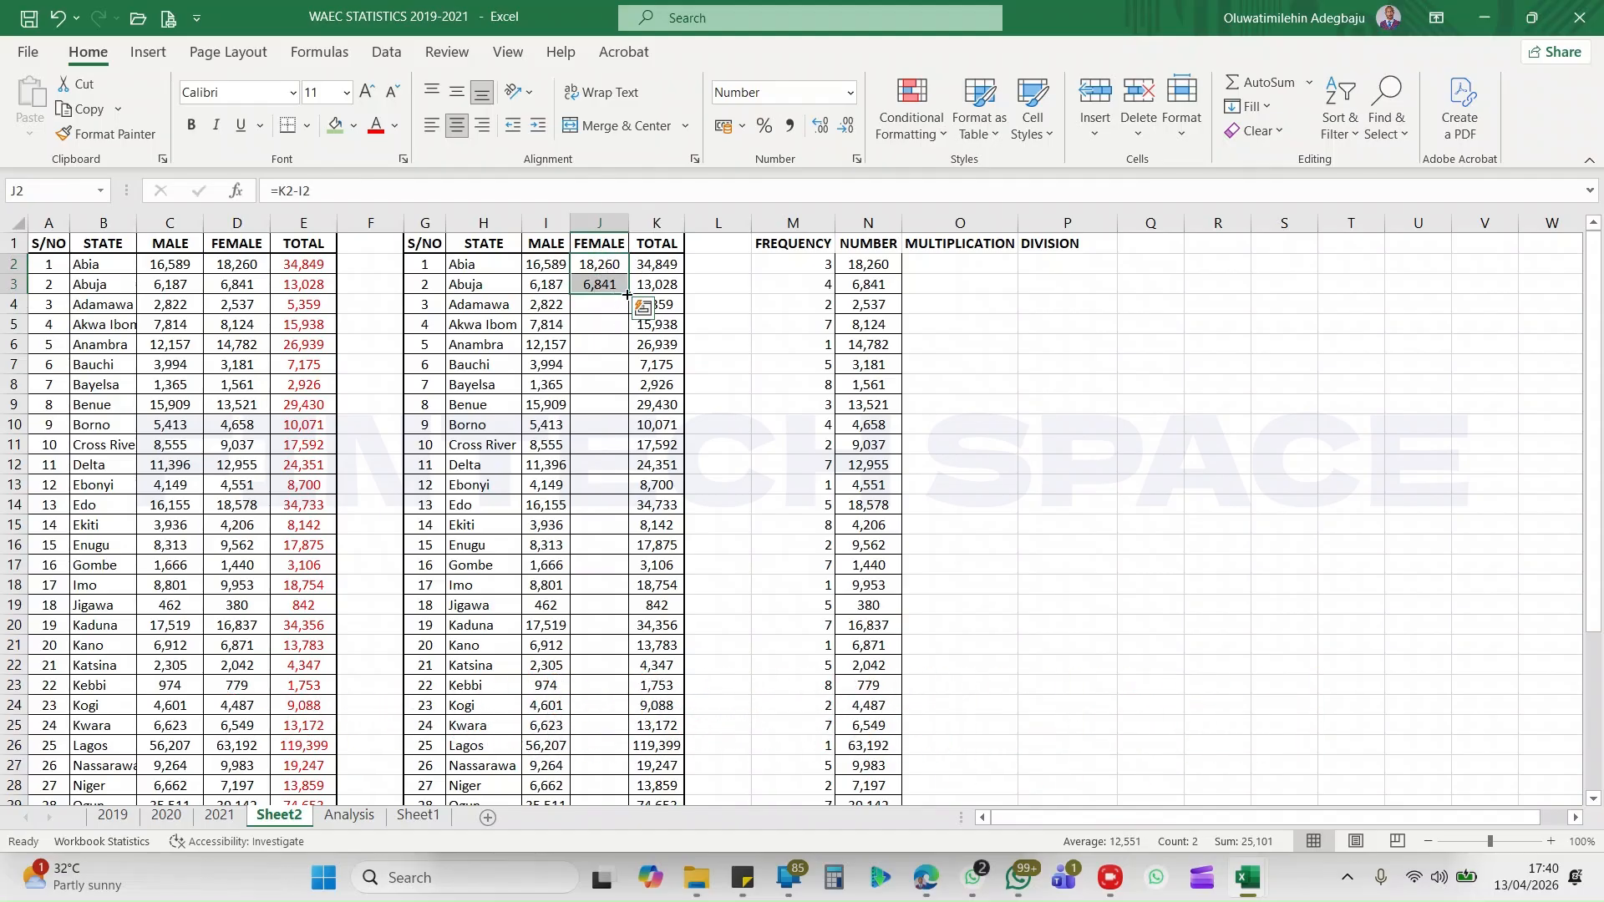
click(587, 306)
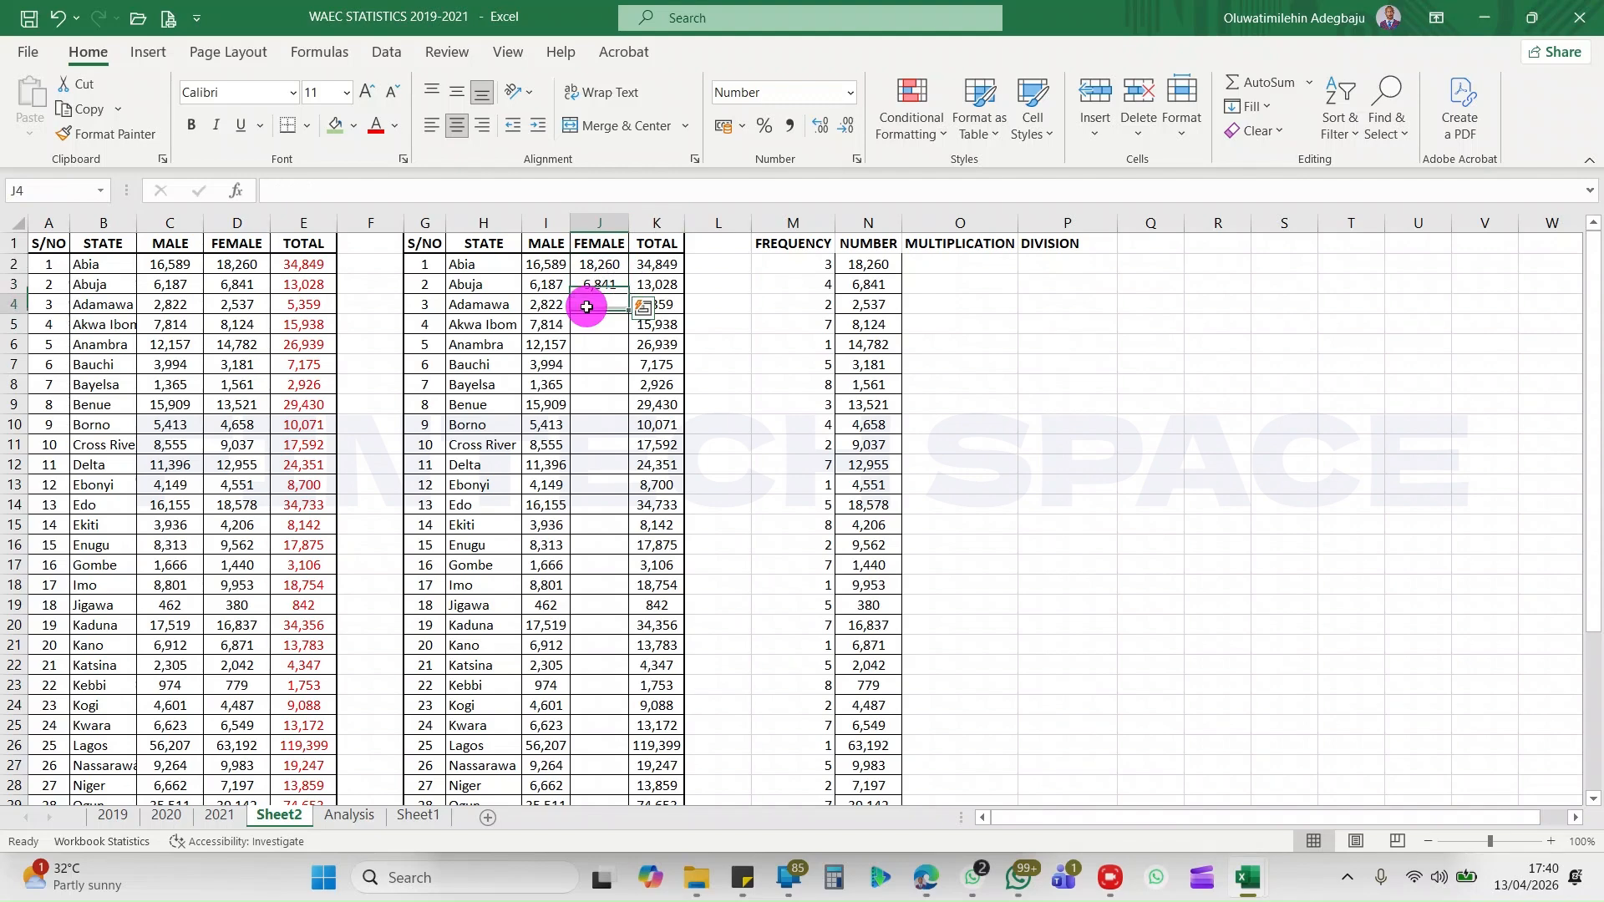
drag(608, 260, 610, 286)
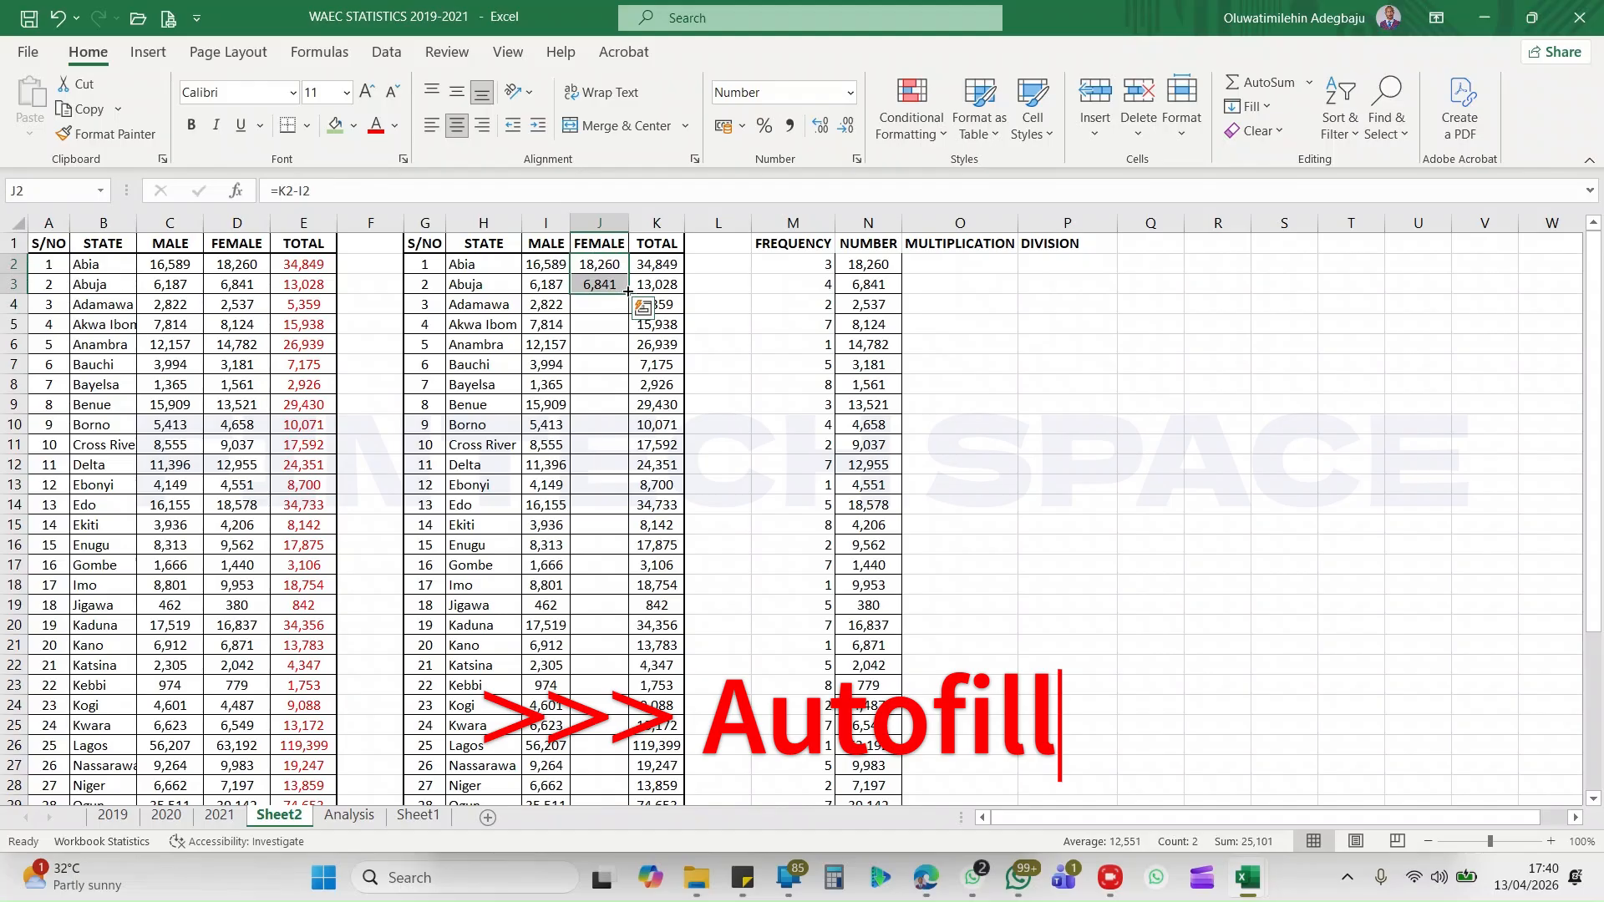
double_click(628, 296)
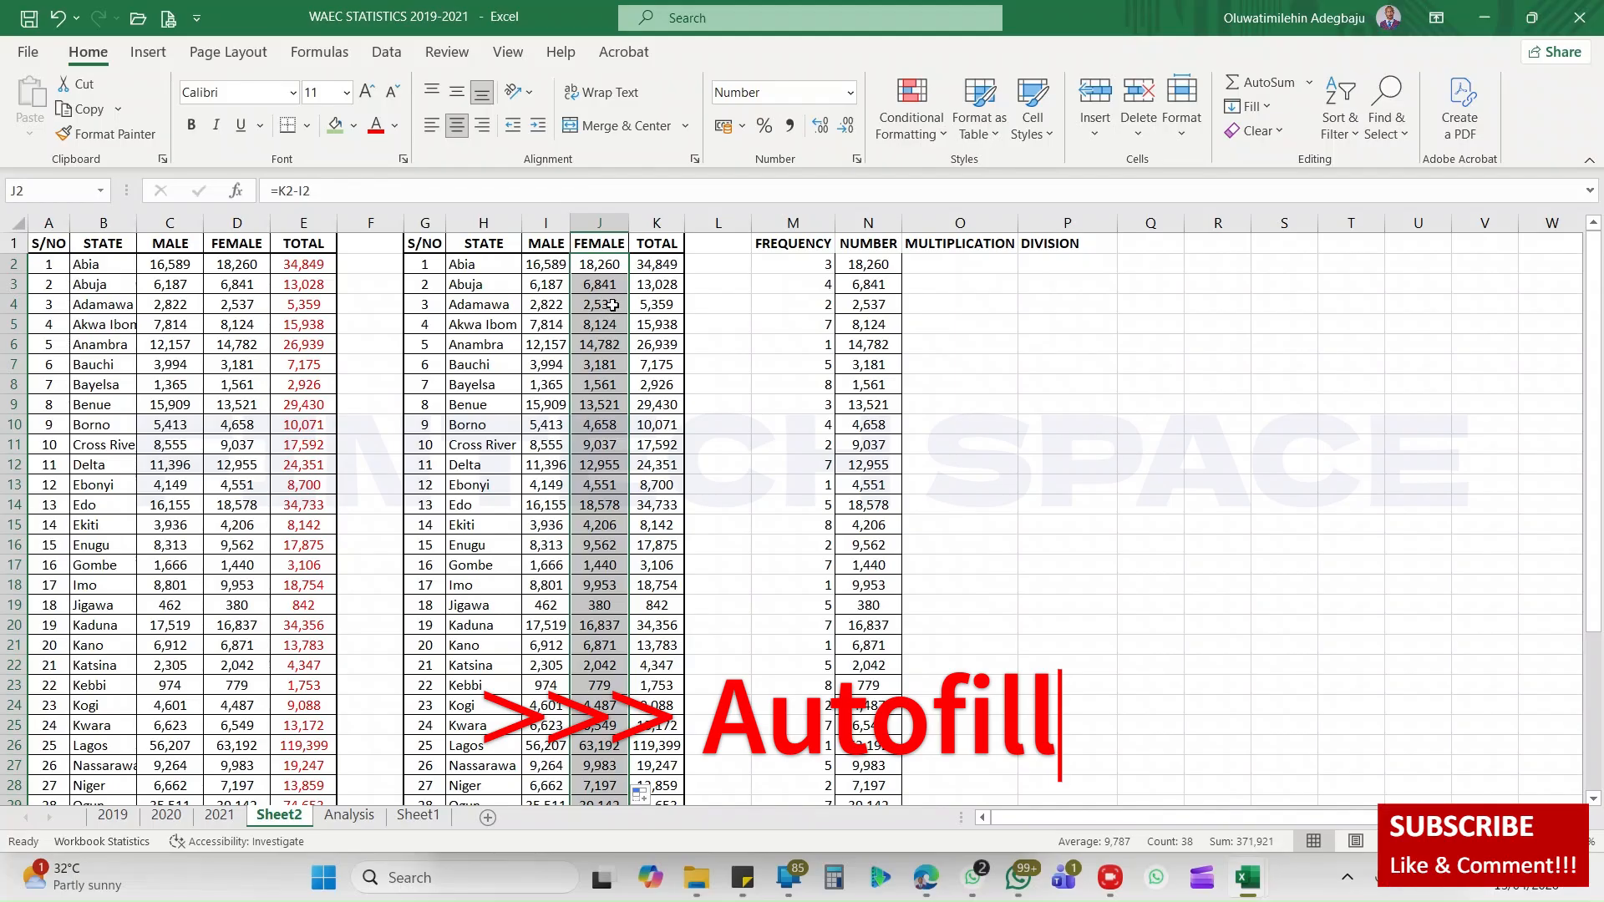
click(375, 126)
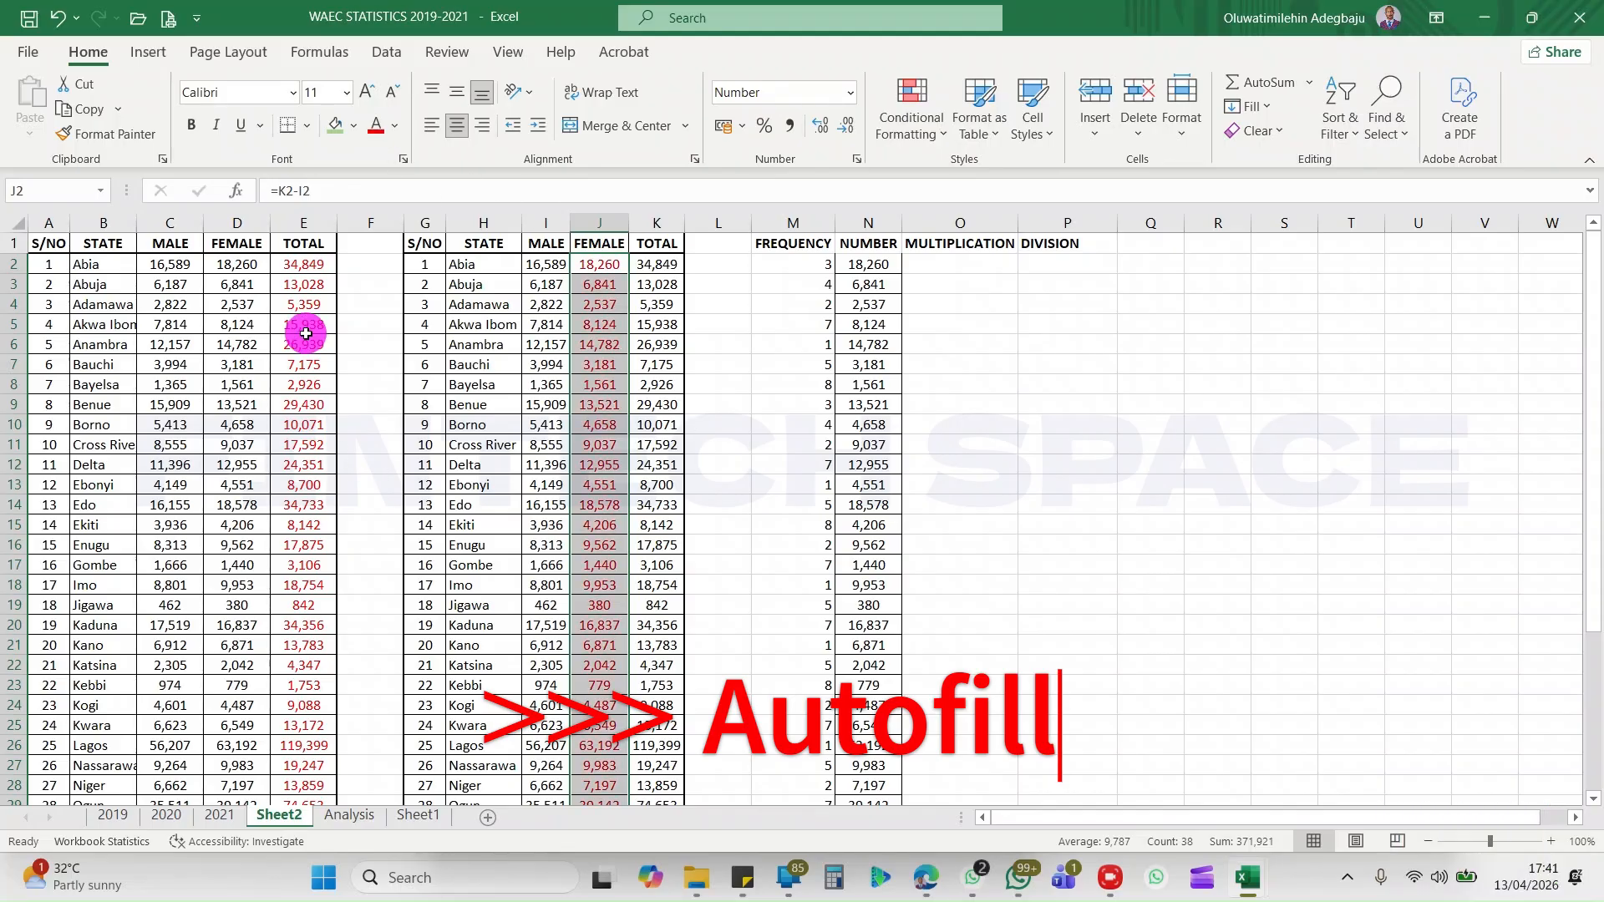
drag(309, 324, 305, 425)
click(576, 344)
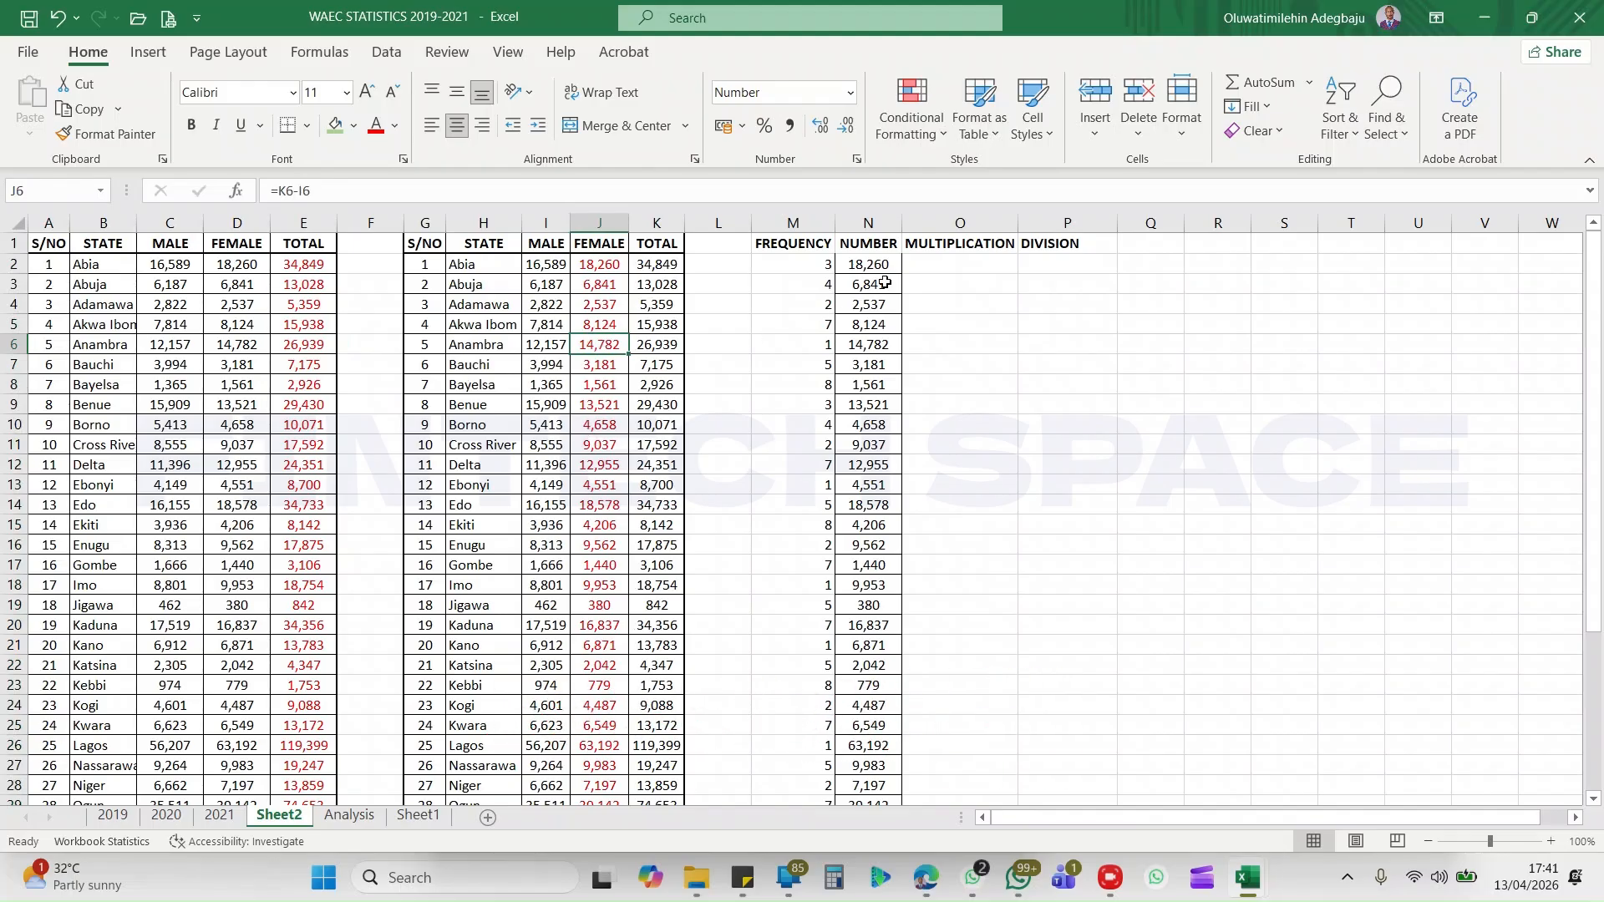
- Examine how the NUMBER and FREQUENCY values pair up in rows 2, 3 and 8 for the MULTIPLICATION column
click(965, 263)
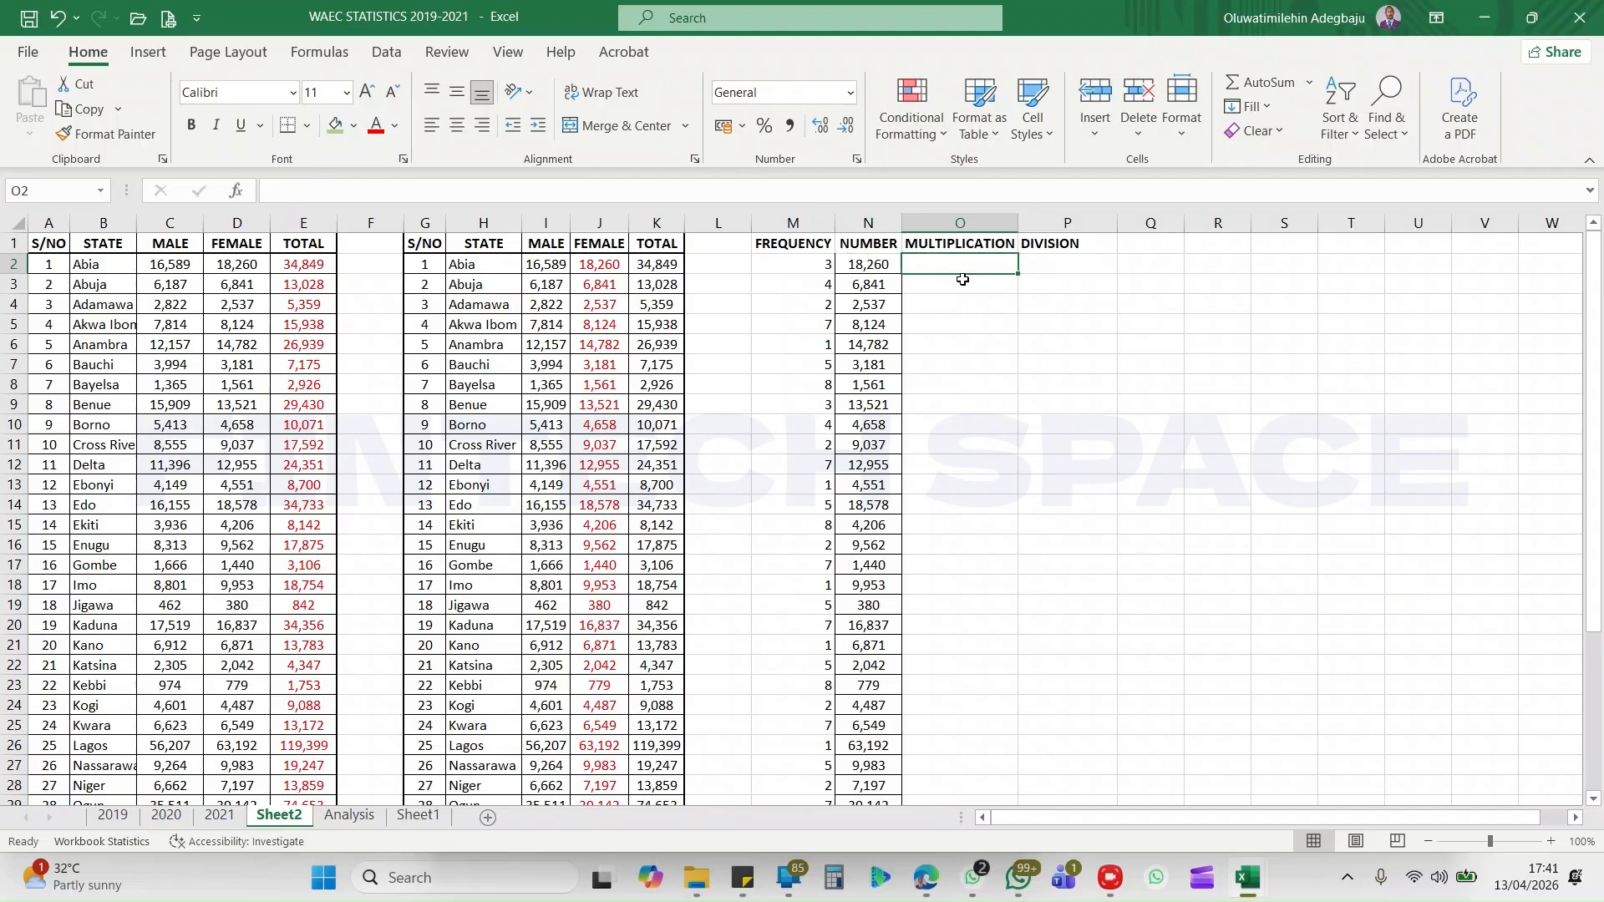
click(865, 261)
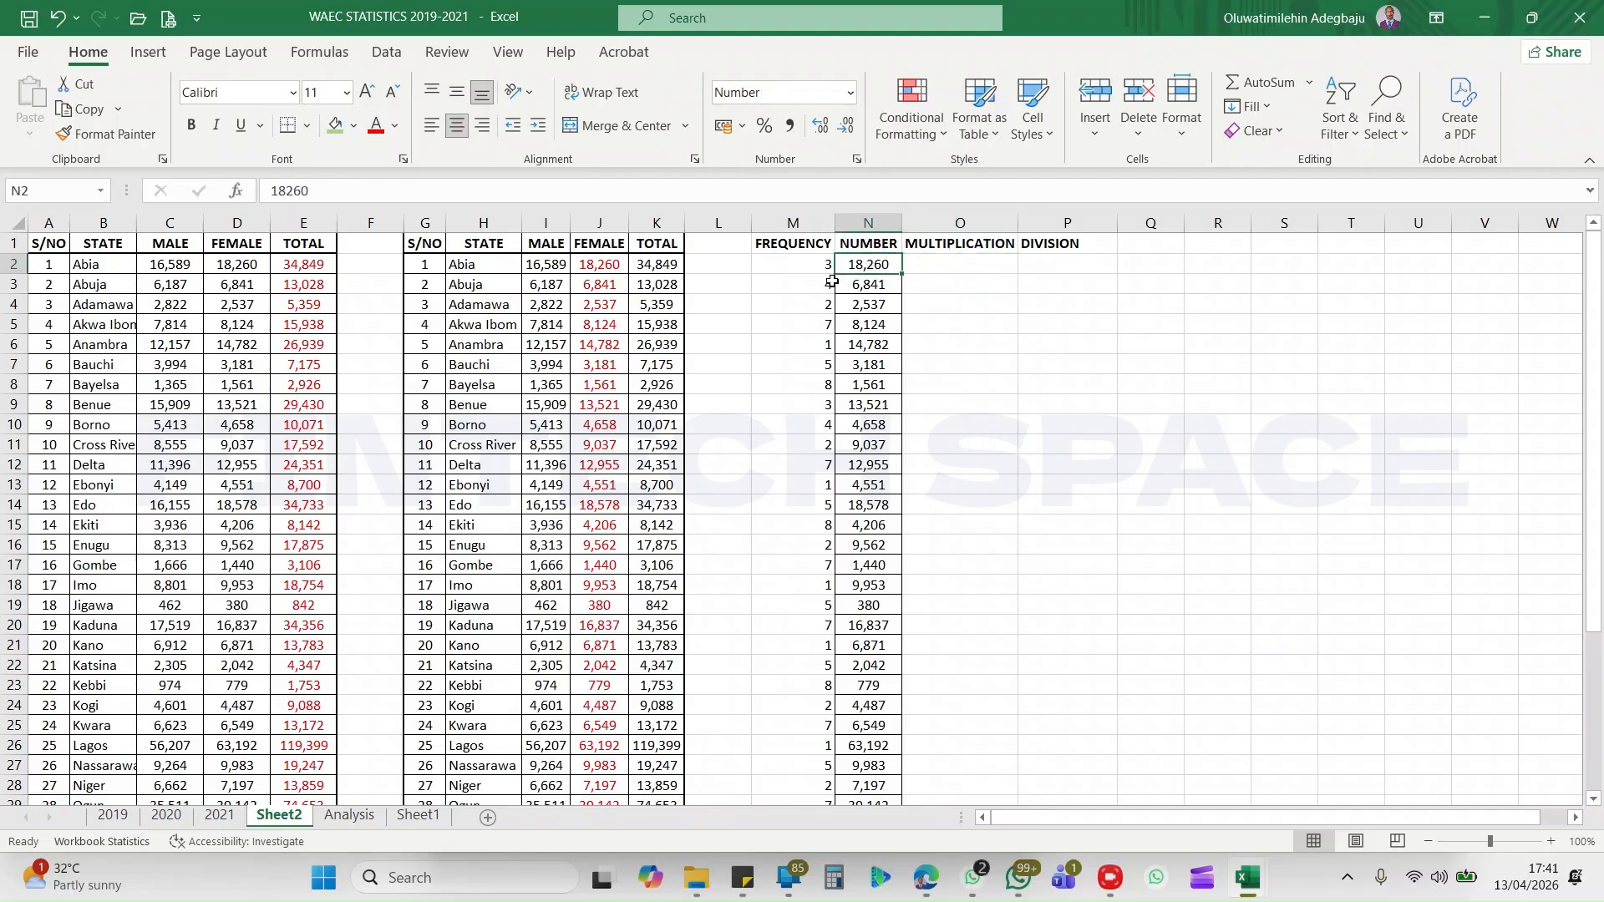
click(815, 265)
click(872, 262)
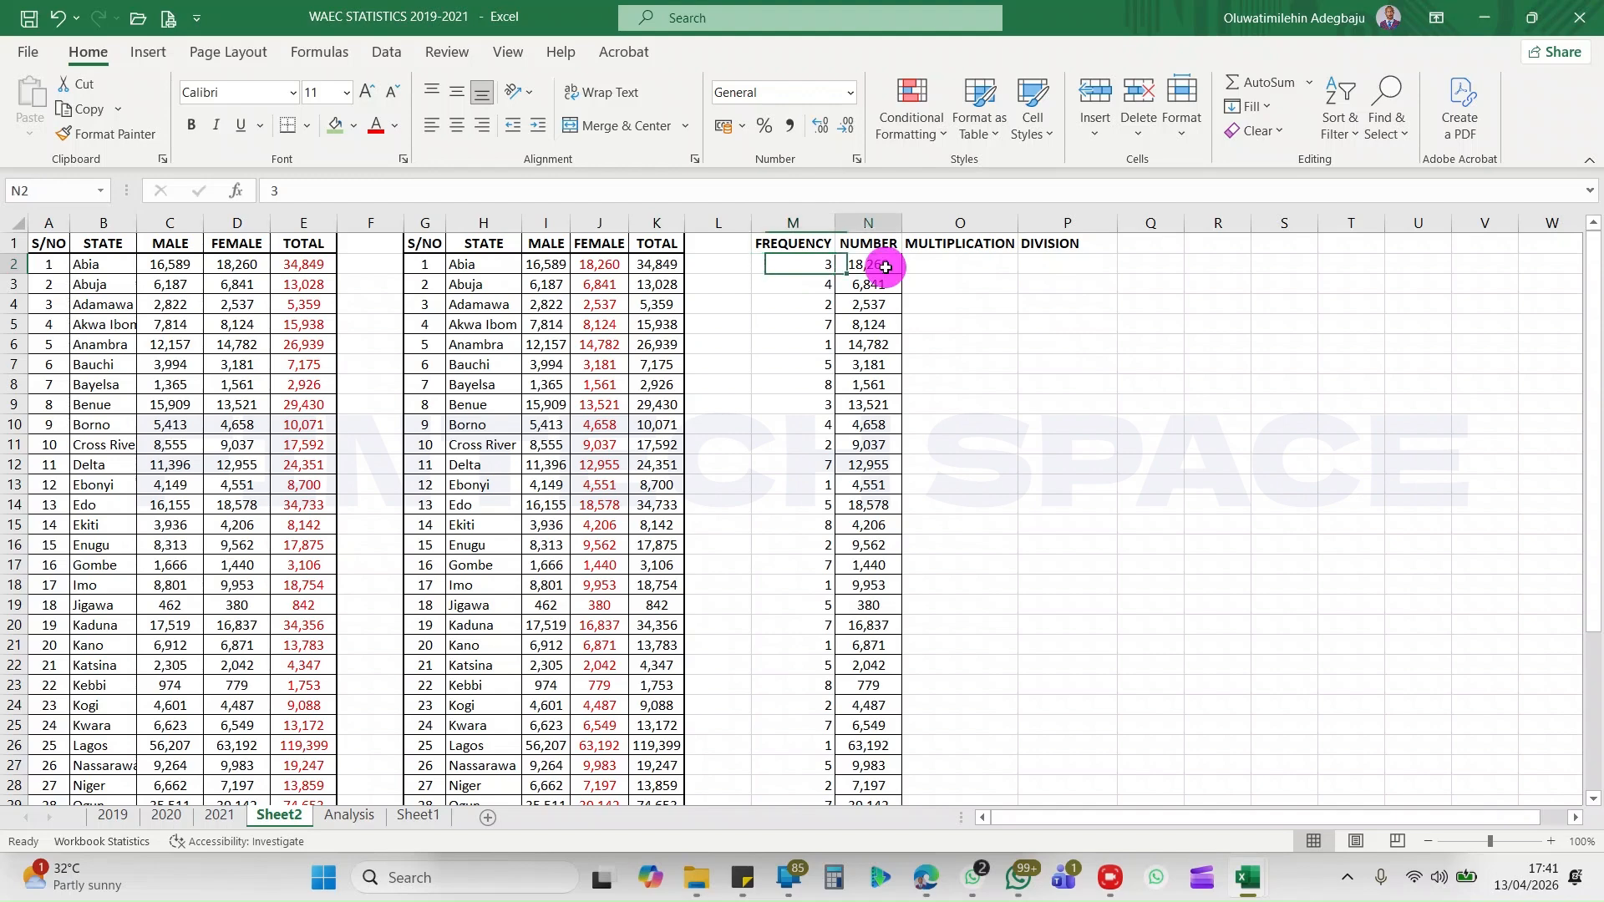
click(825, 265)
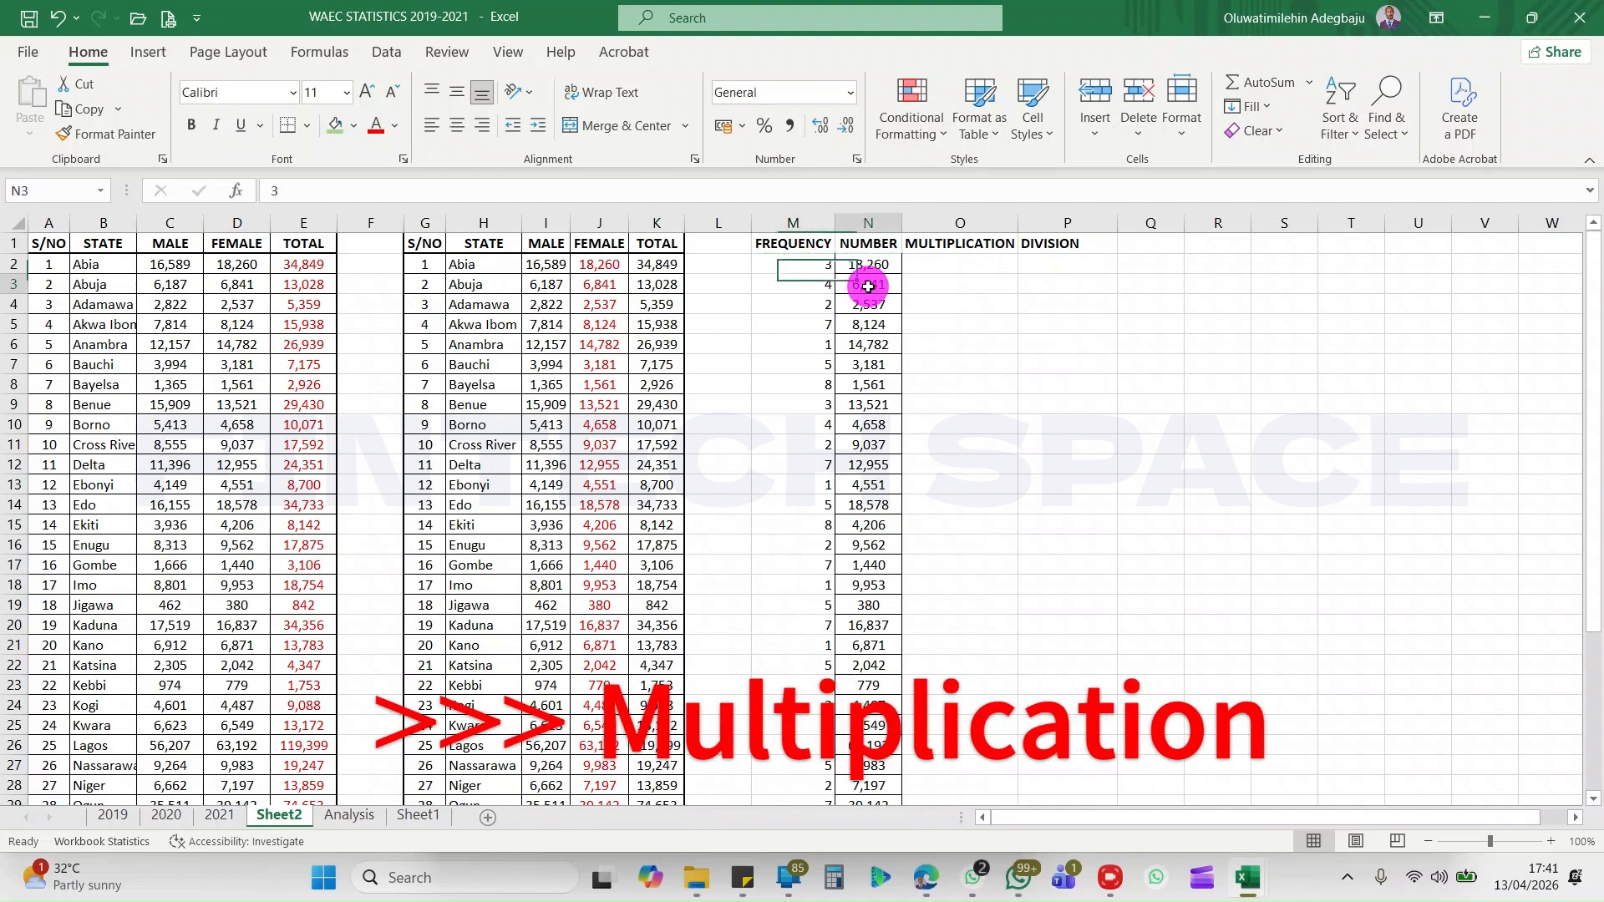
click(824, 284)
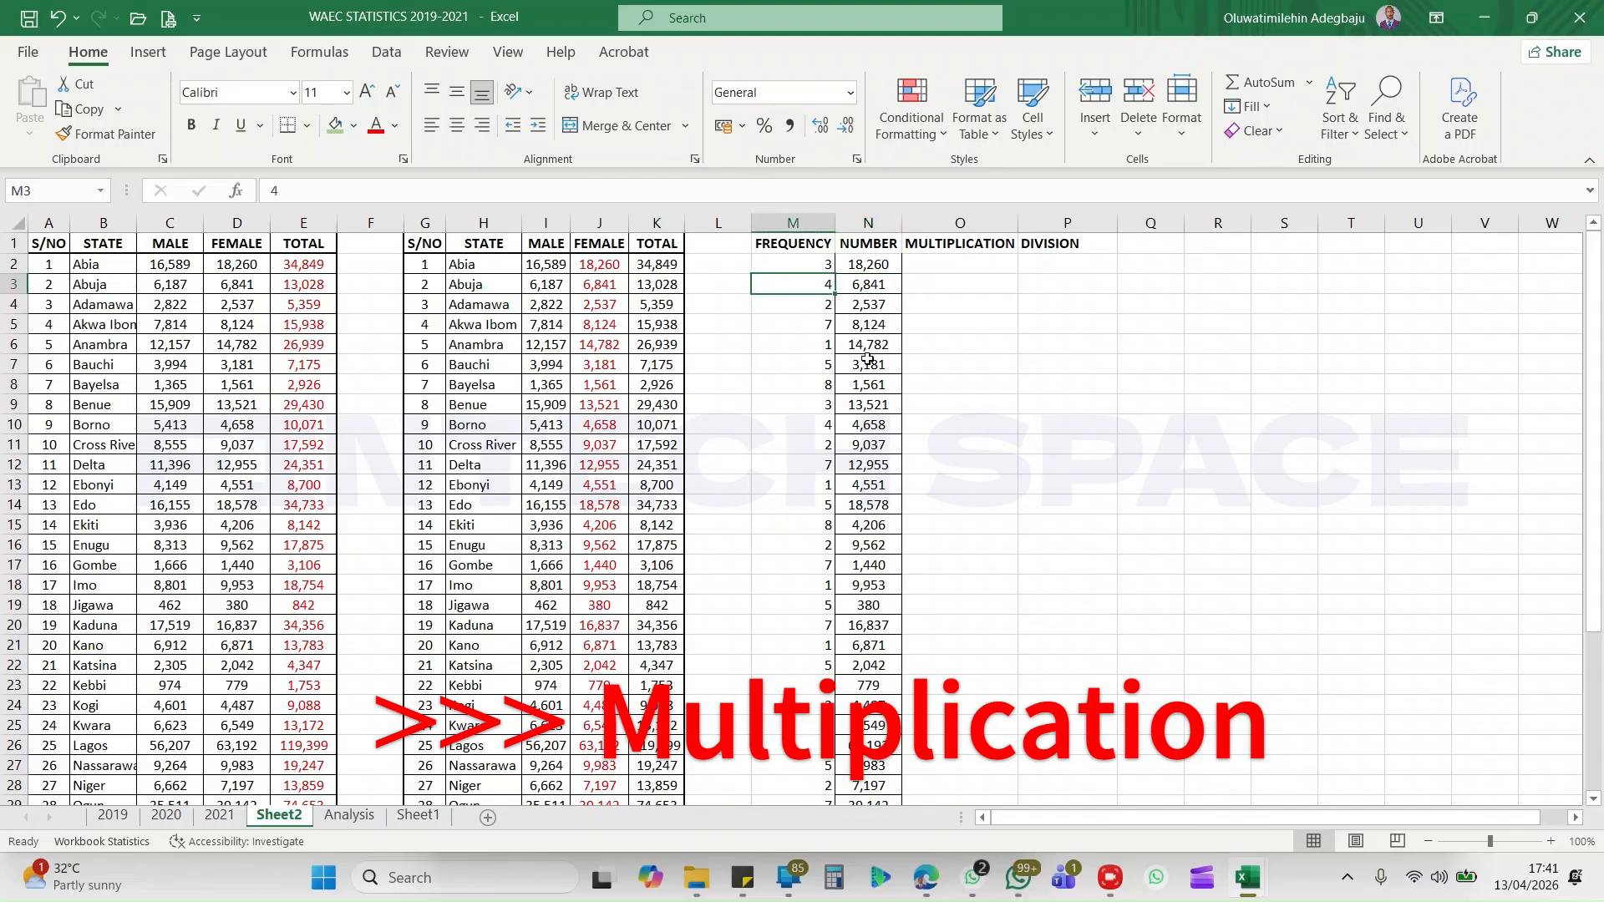
click(881, 383)
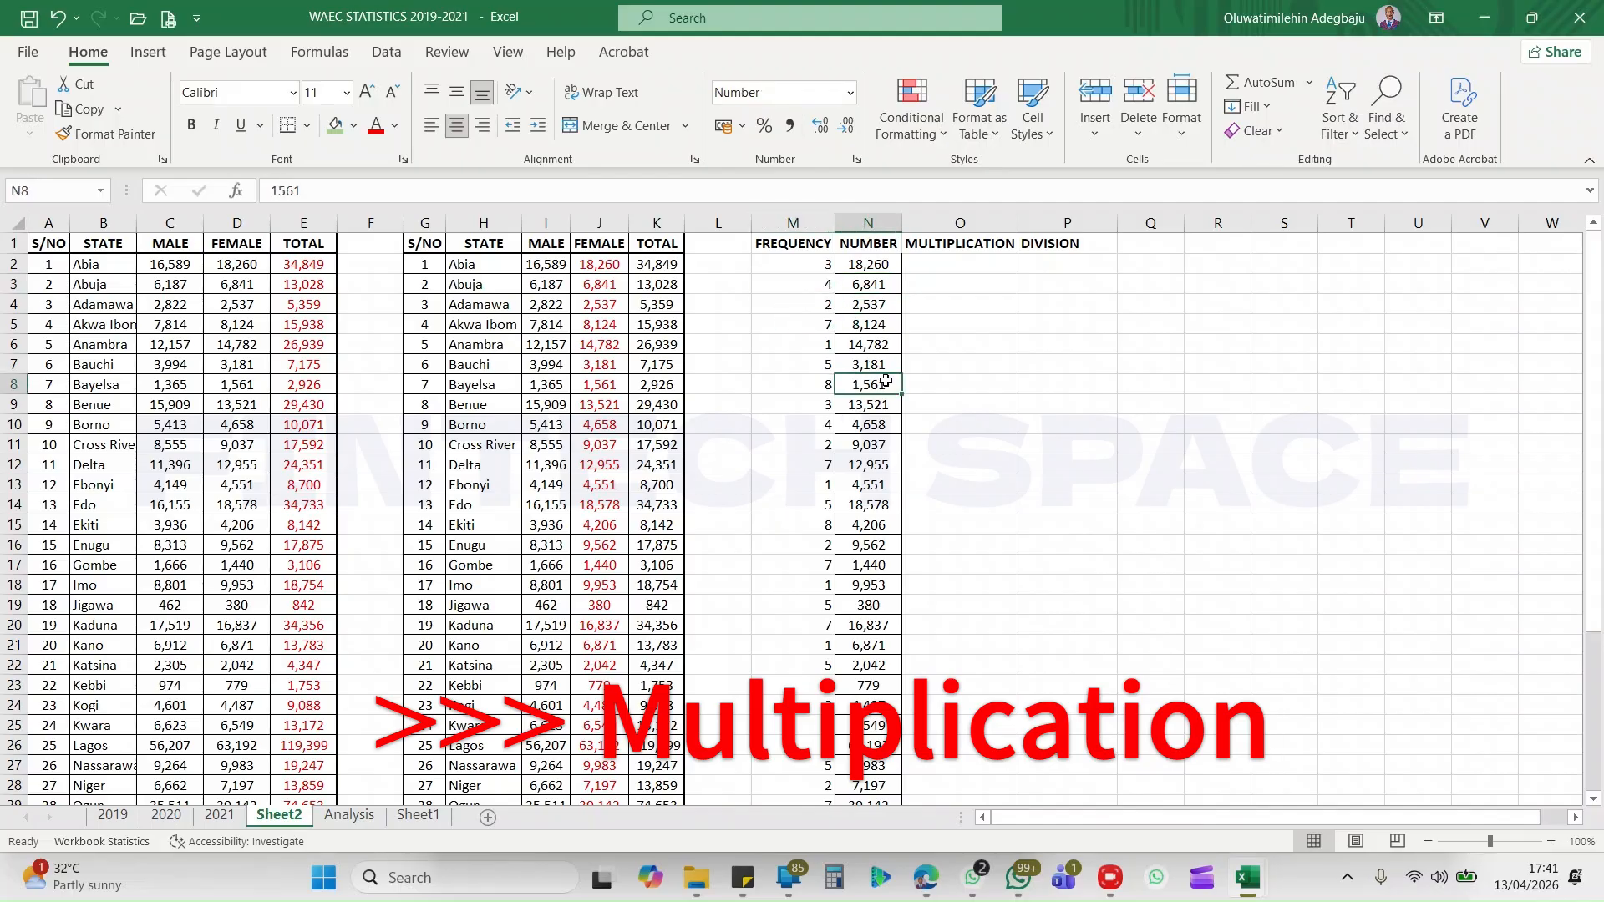
click(811, 386)
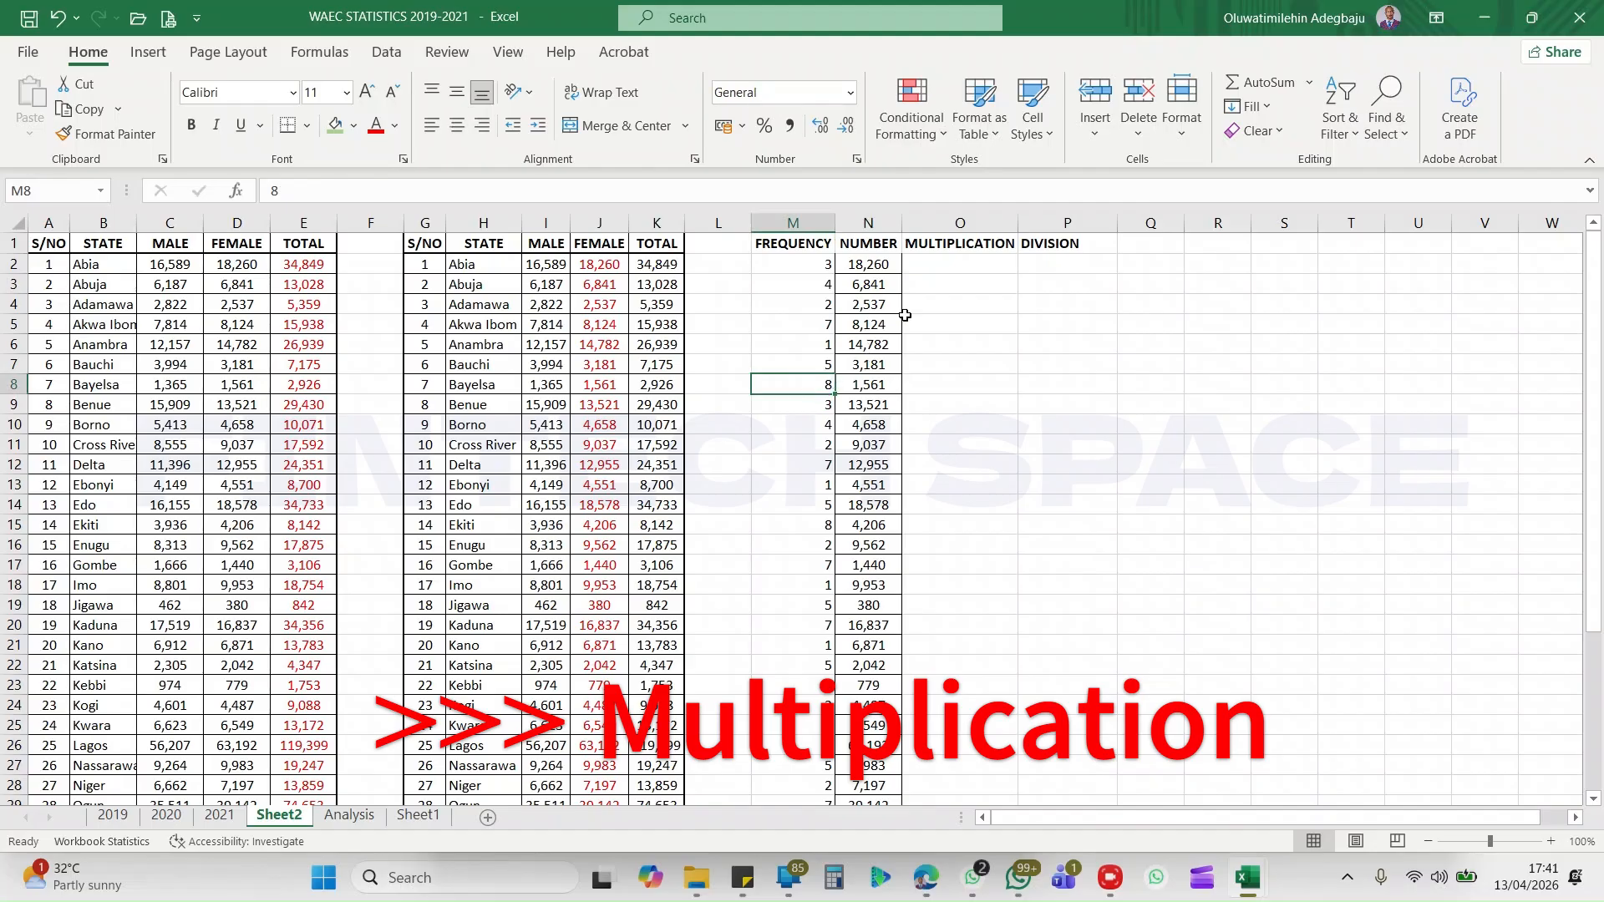
- Multiply the first NUMBER value by its FREQUENCY in O2 with the formula =N2*M2
click(941, 261)
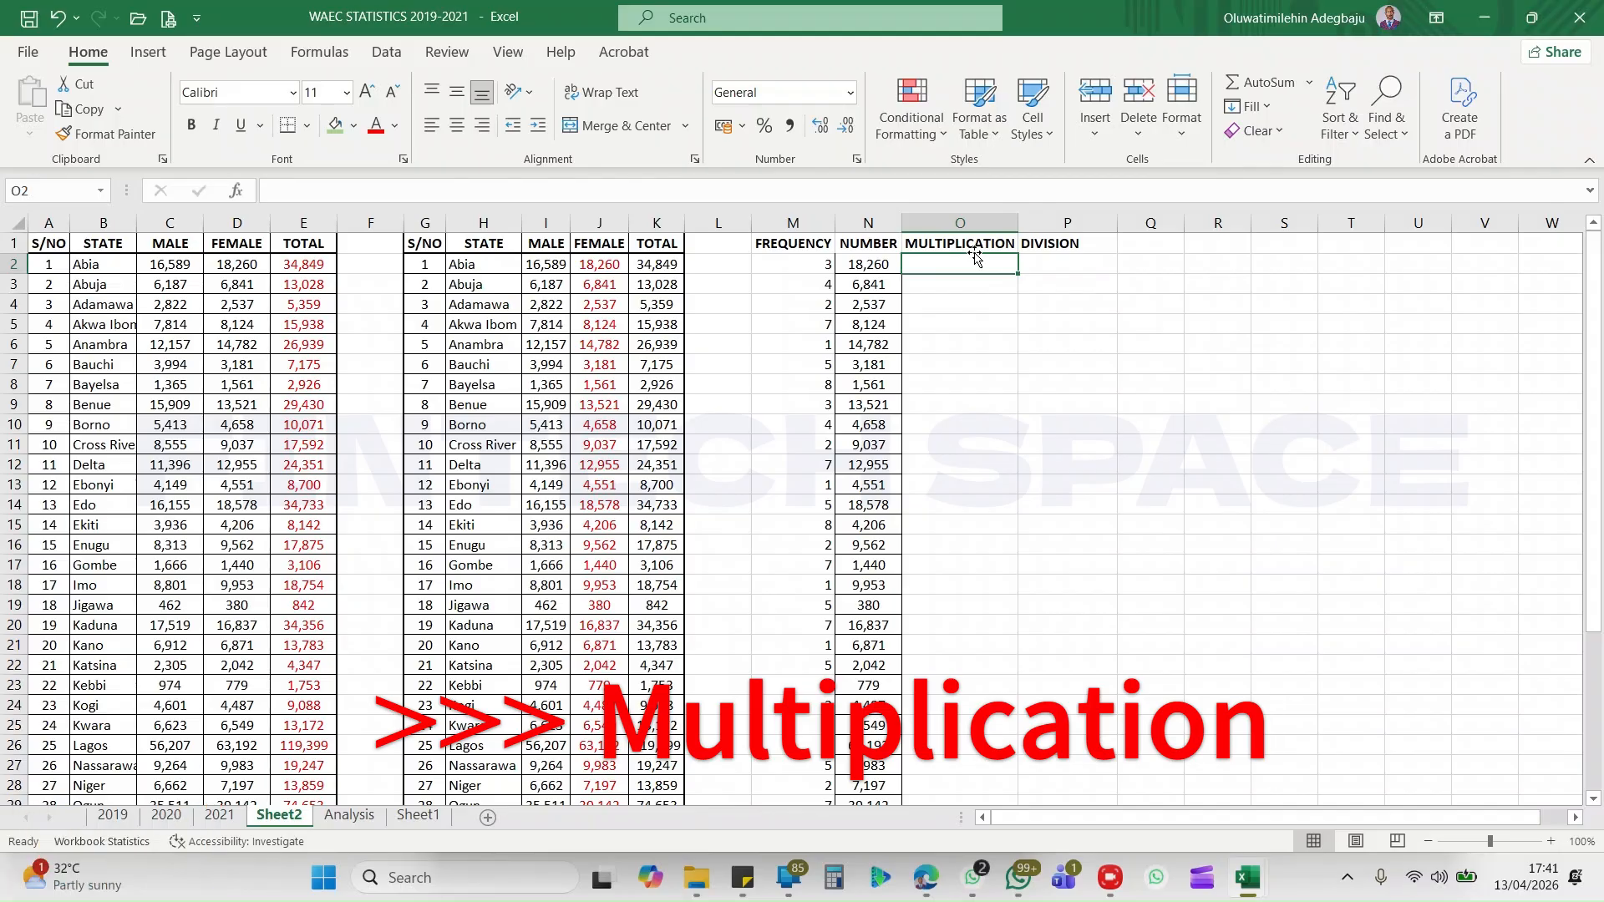
text(=)
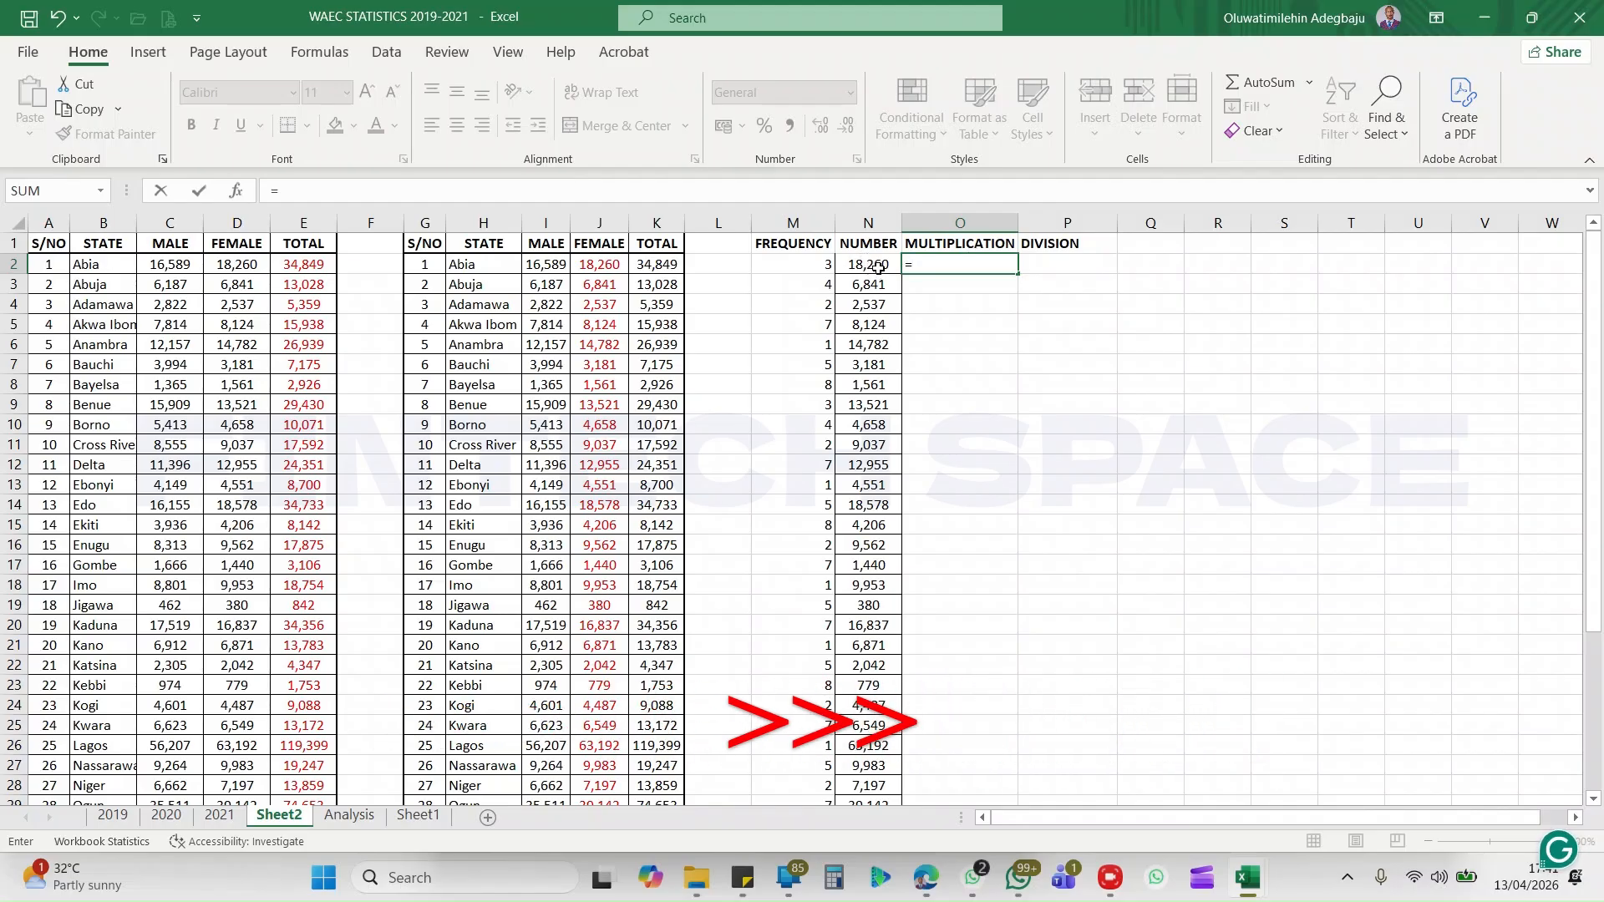
click(878, 268)
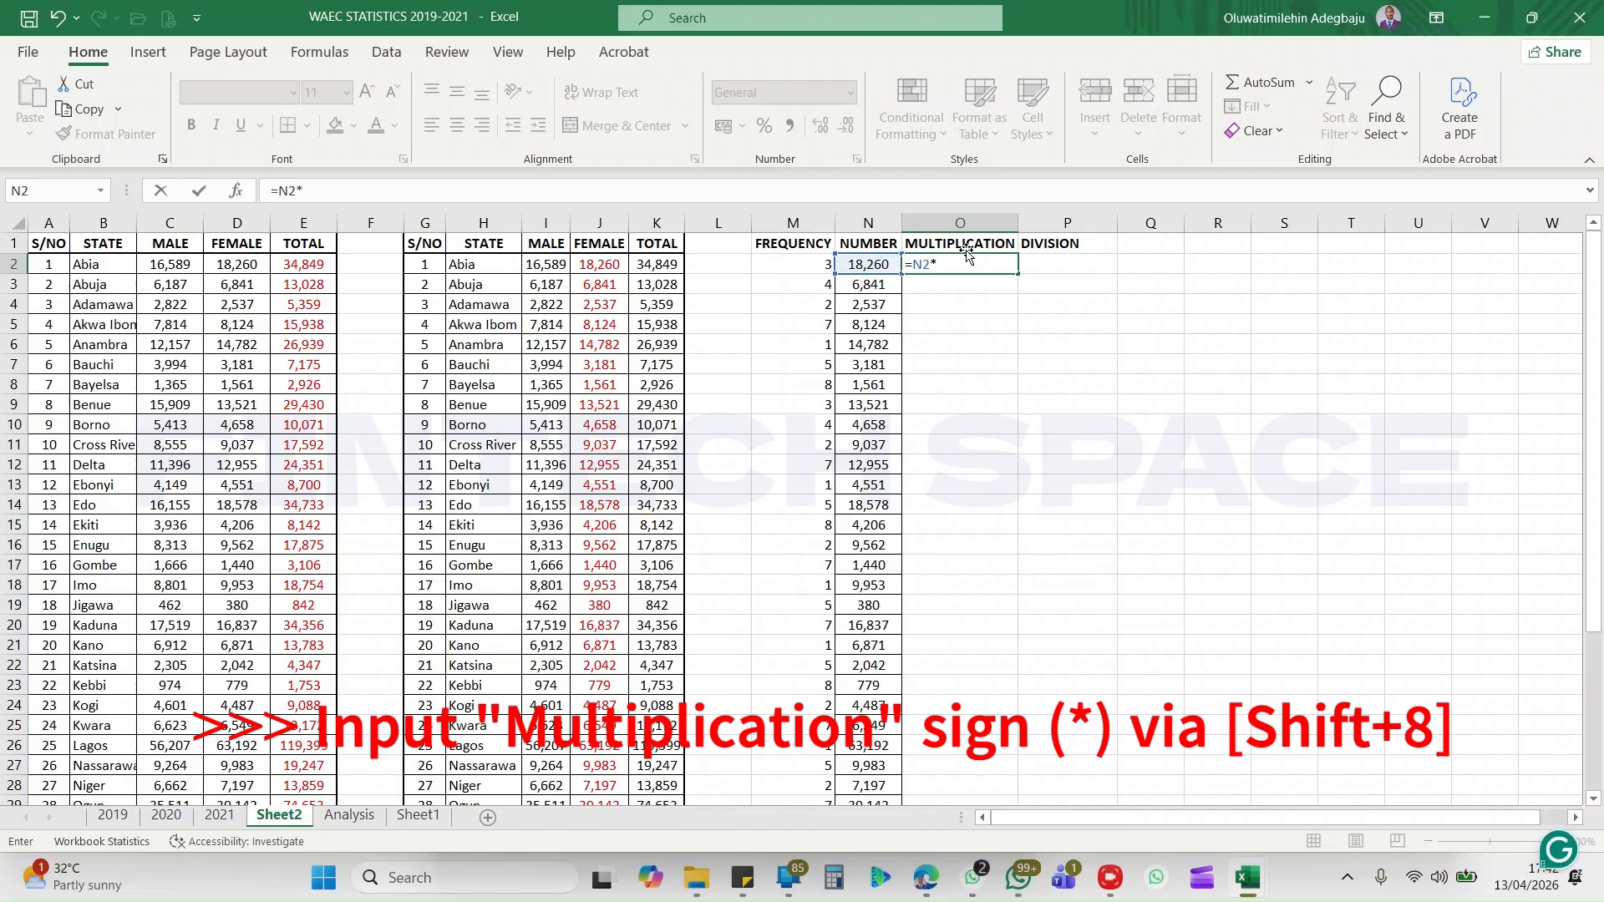
click(809, 265)
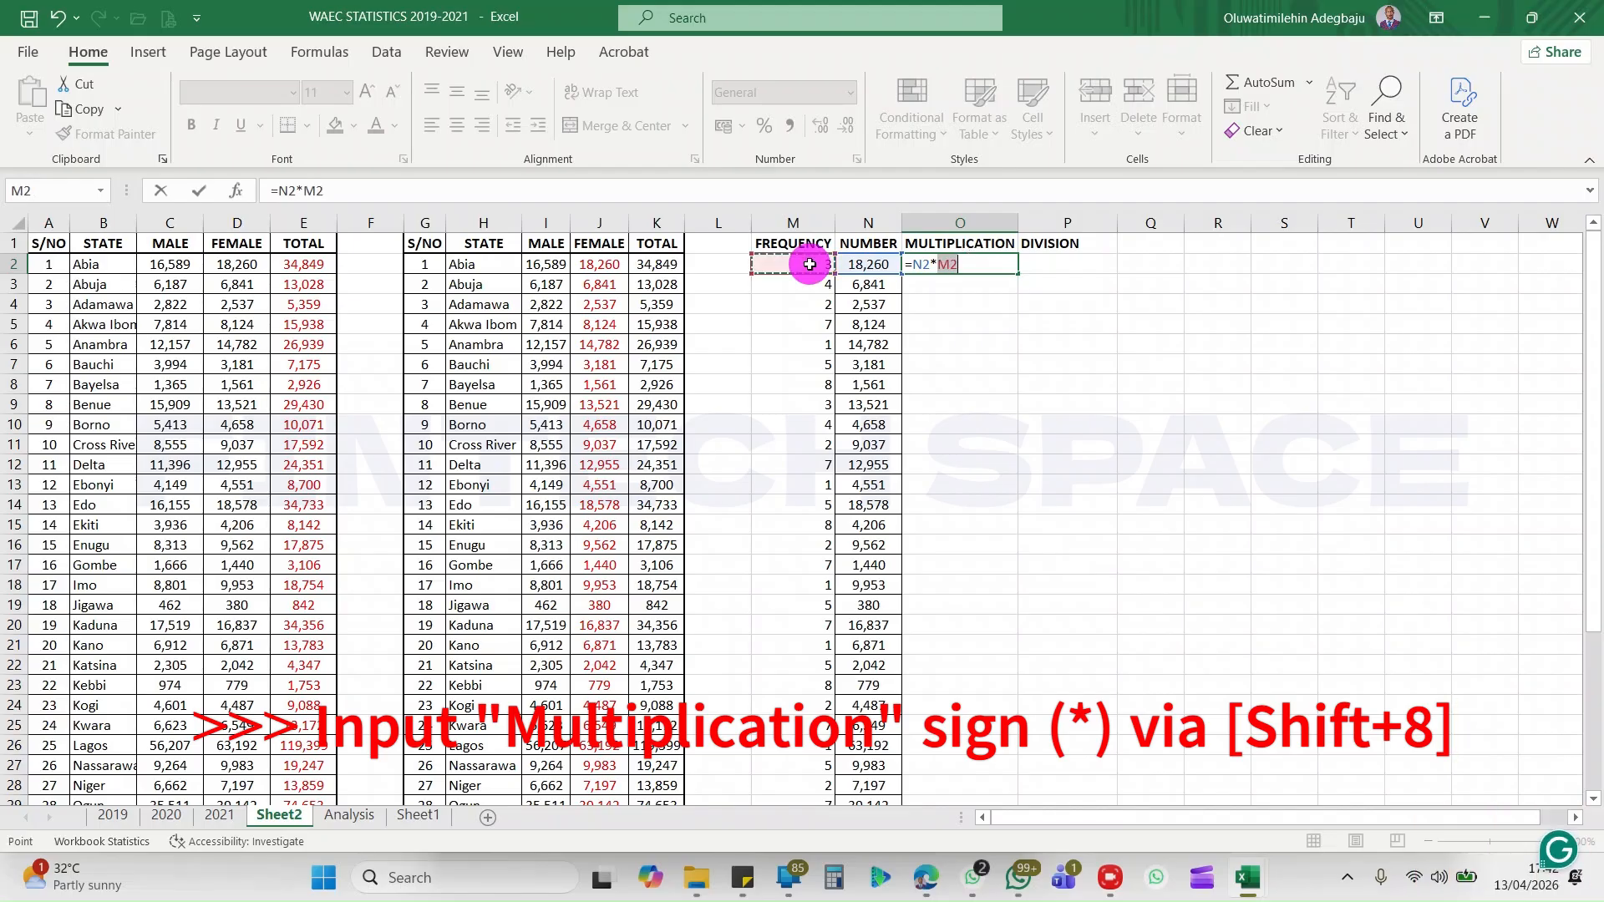
key(Return)
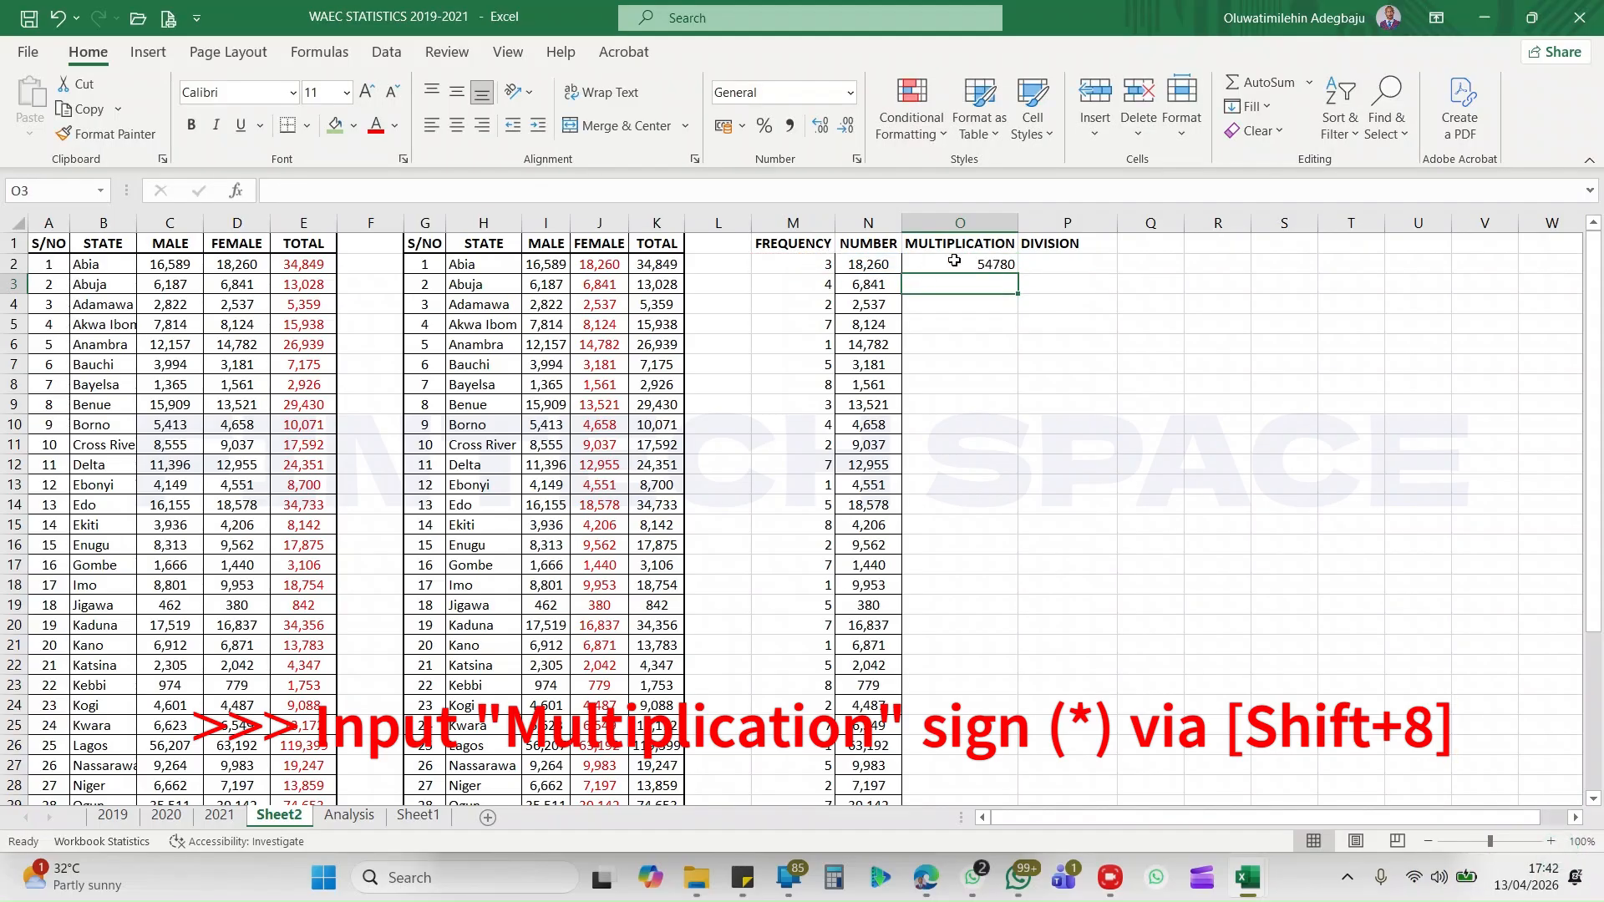
click(961, 265)
- Enter the formula =N3*M3 in O3 to multiply the second row's number by its frequency
click(970, 283)
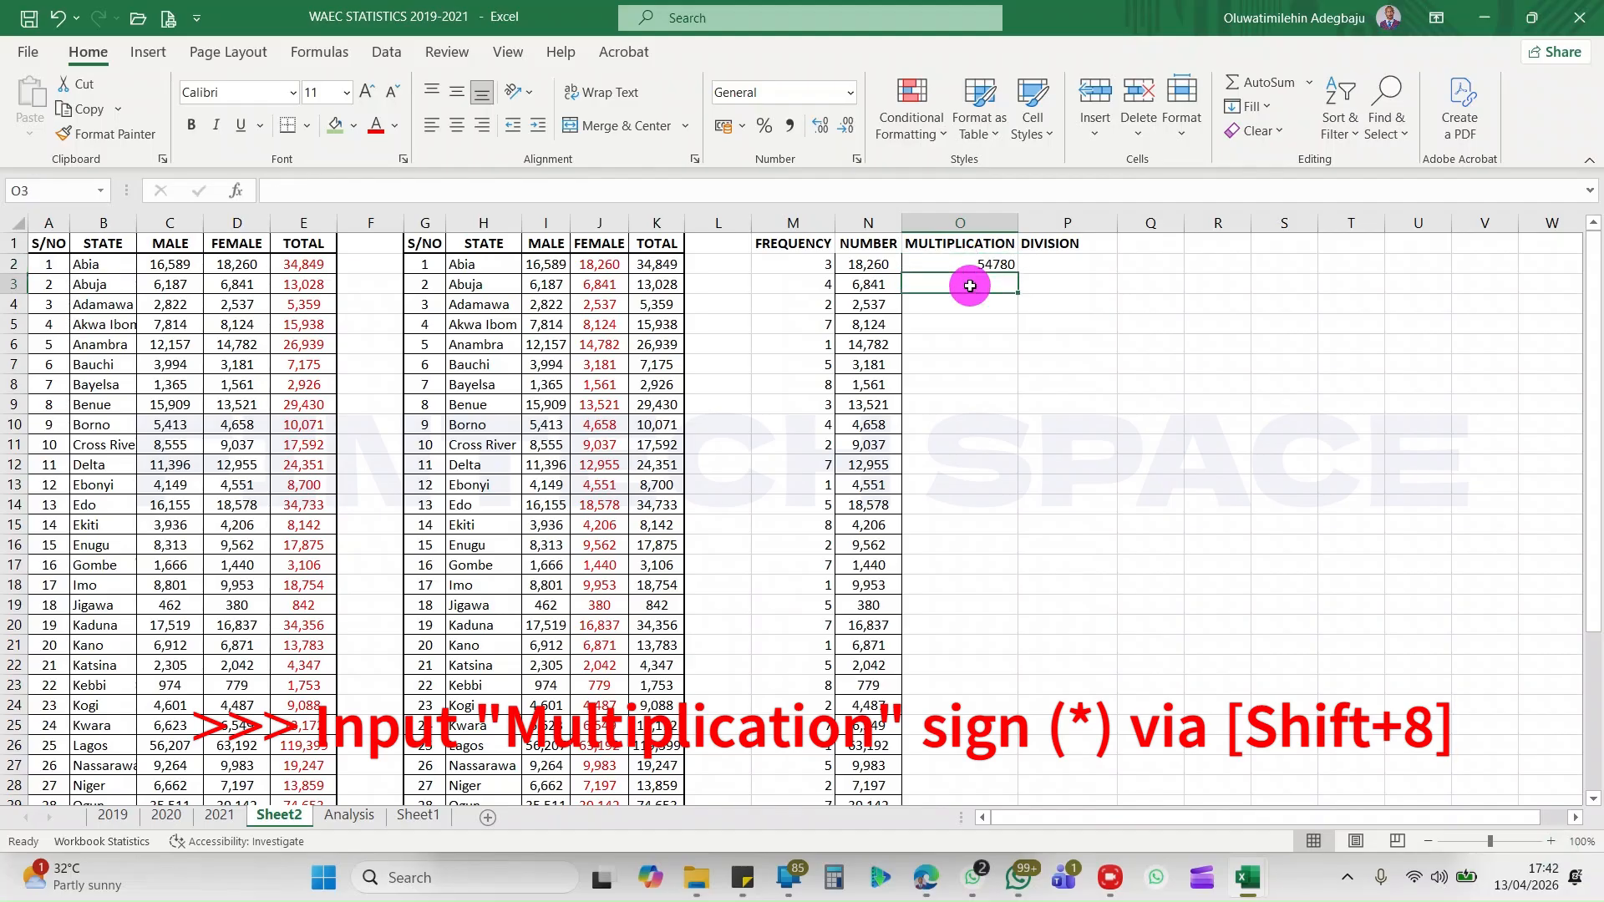
text(=)
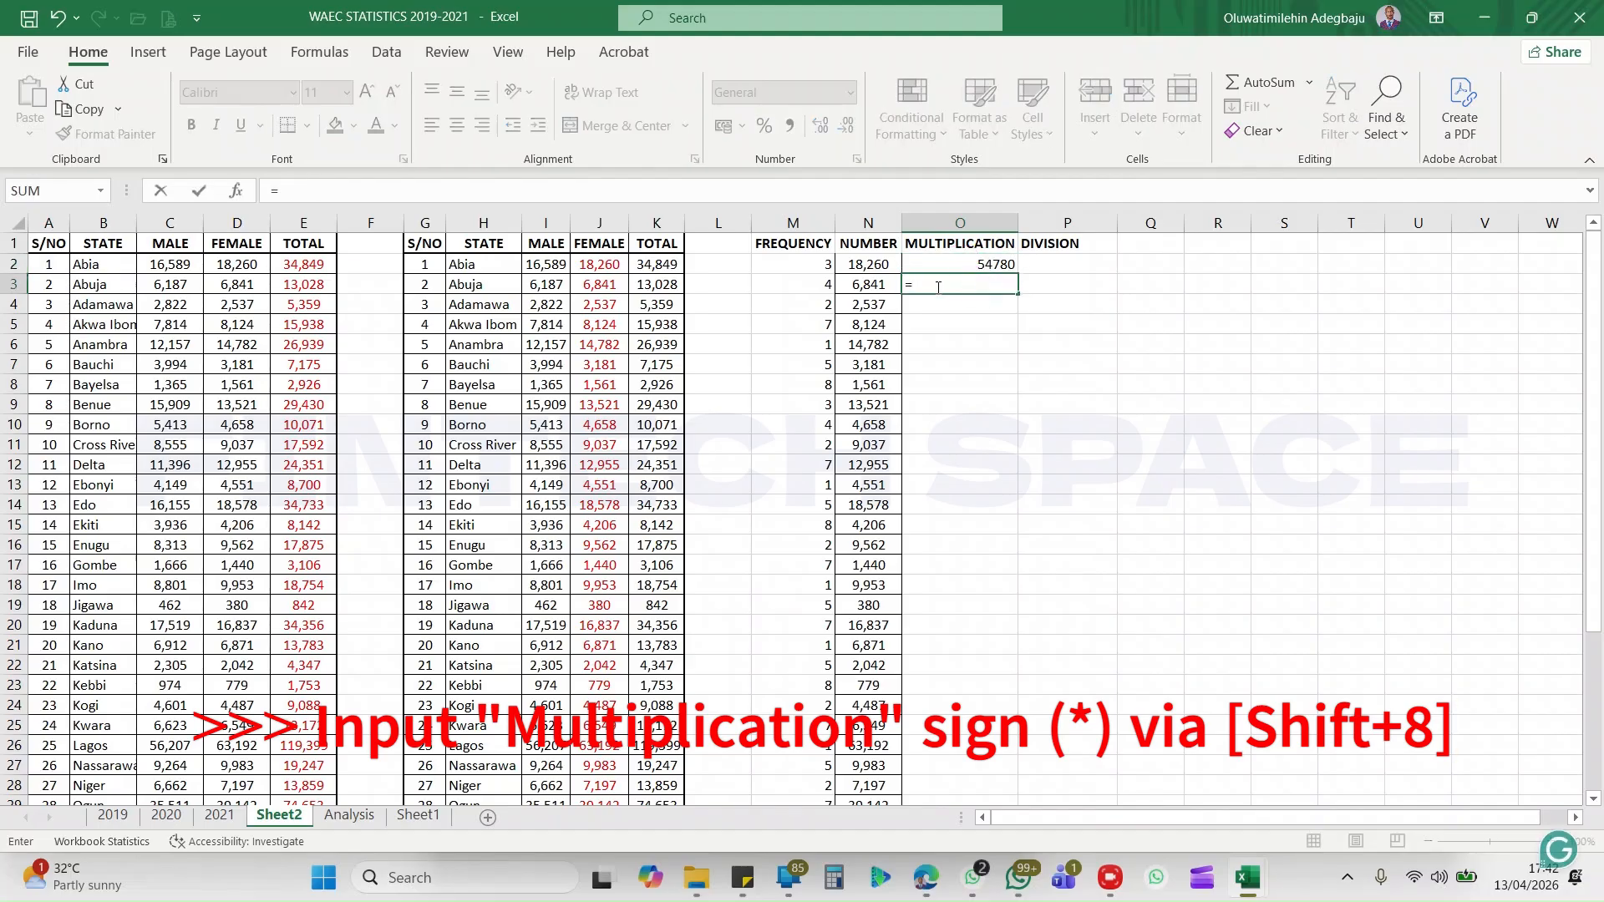
click(879, 284)
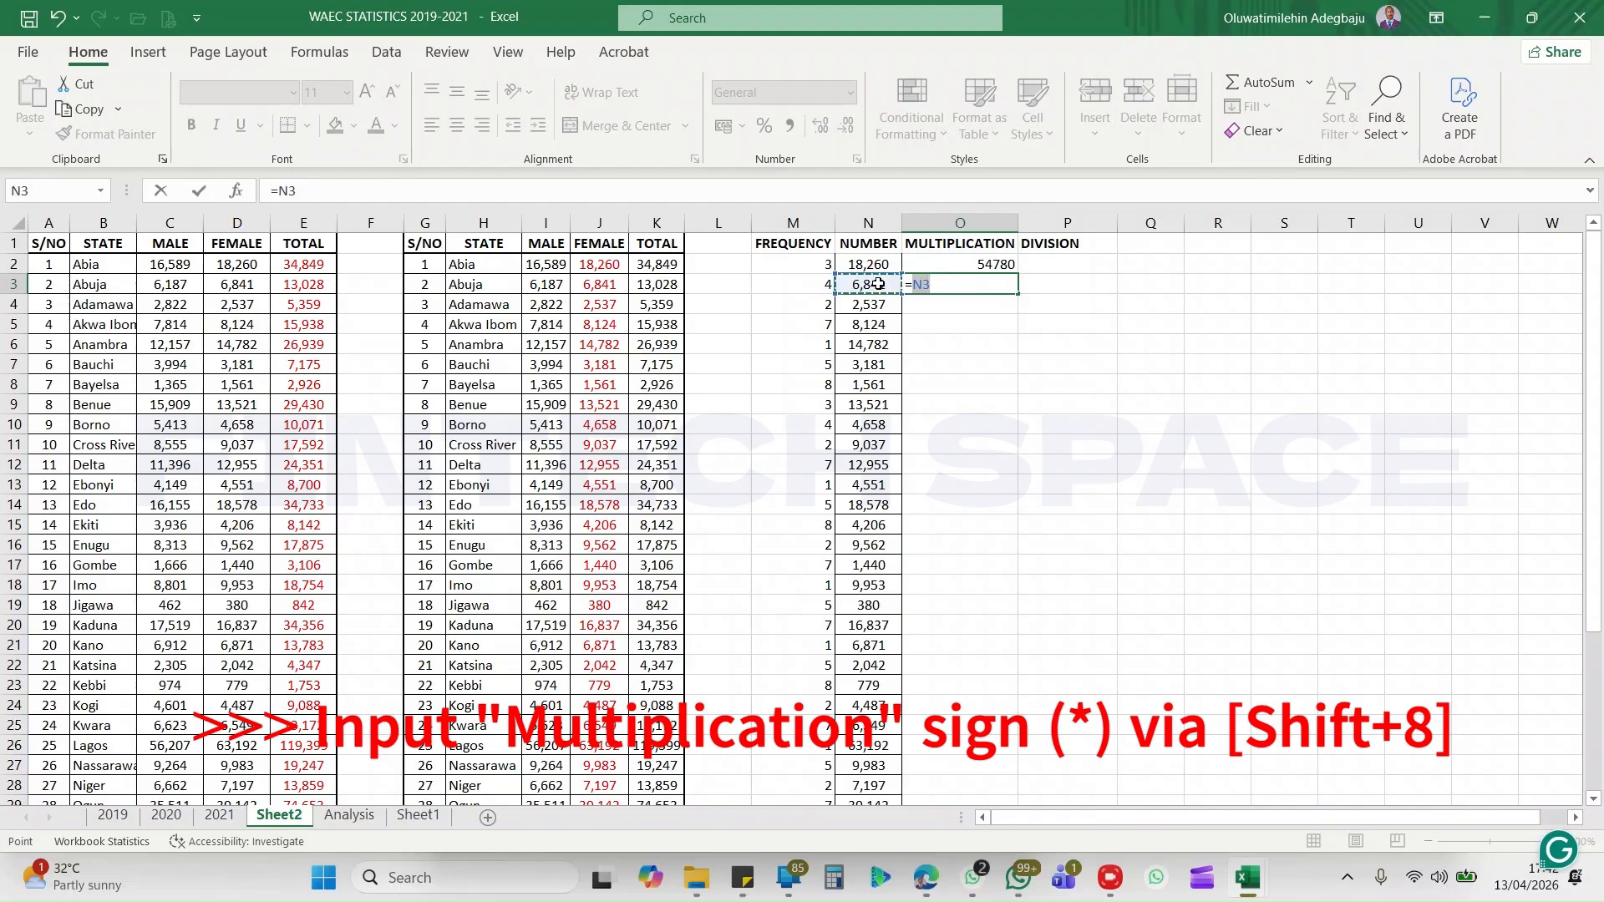
text(*)
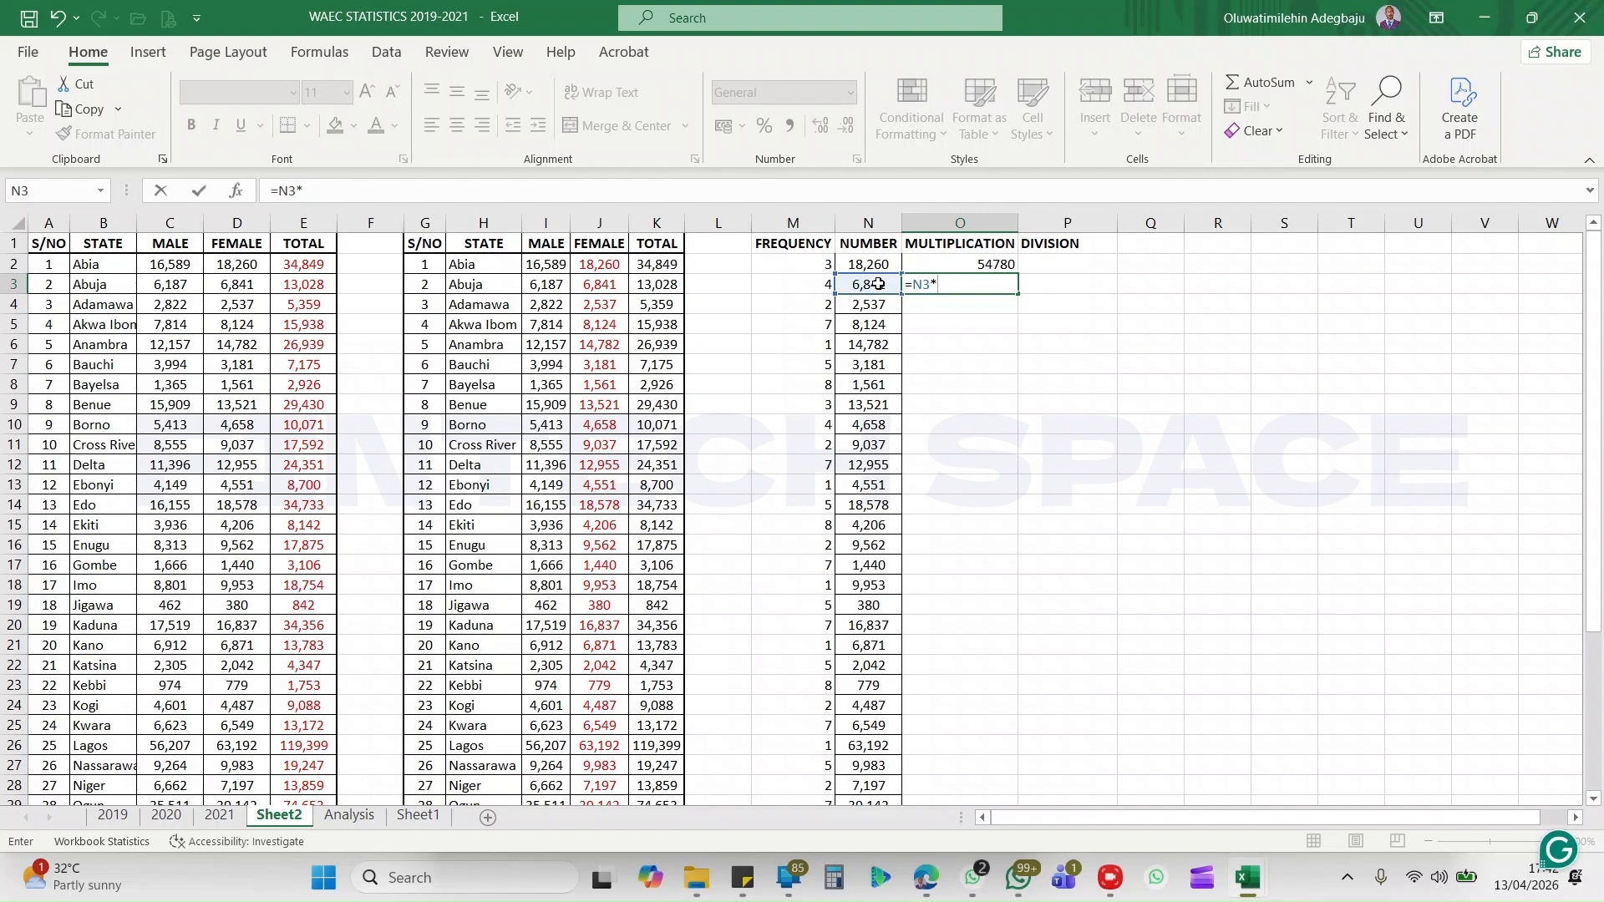
click(820, 281)
key(Return)
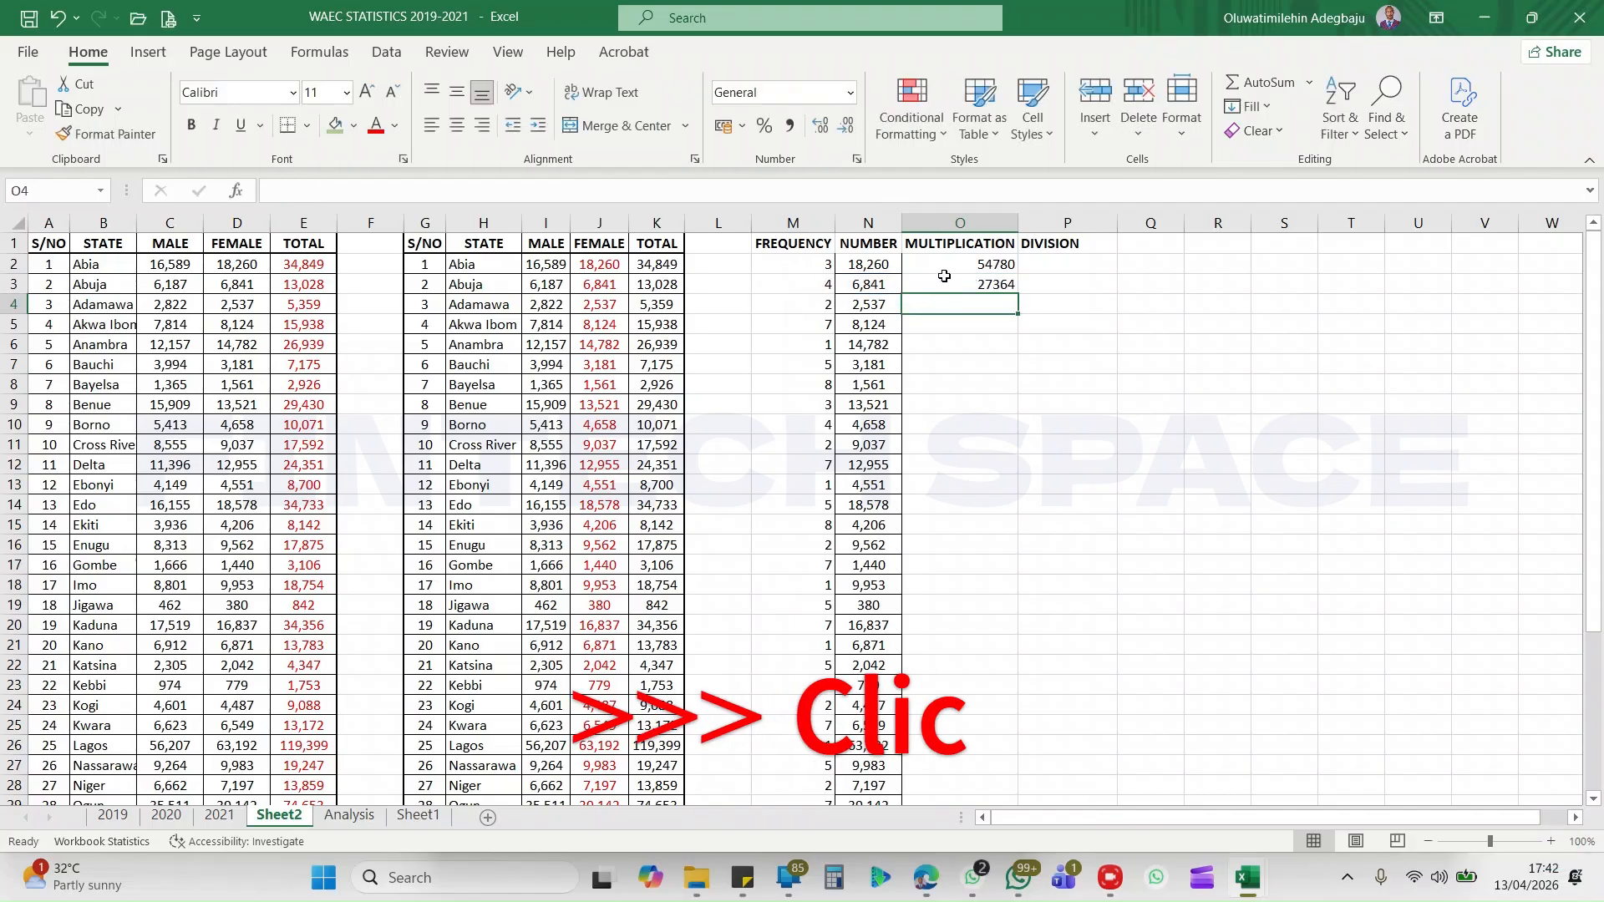
- Autofill the multiplication formulas from O2:O3 down to row 39 and format the results in comma style with no decimal places
drag(959, 264, 1001, 285)
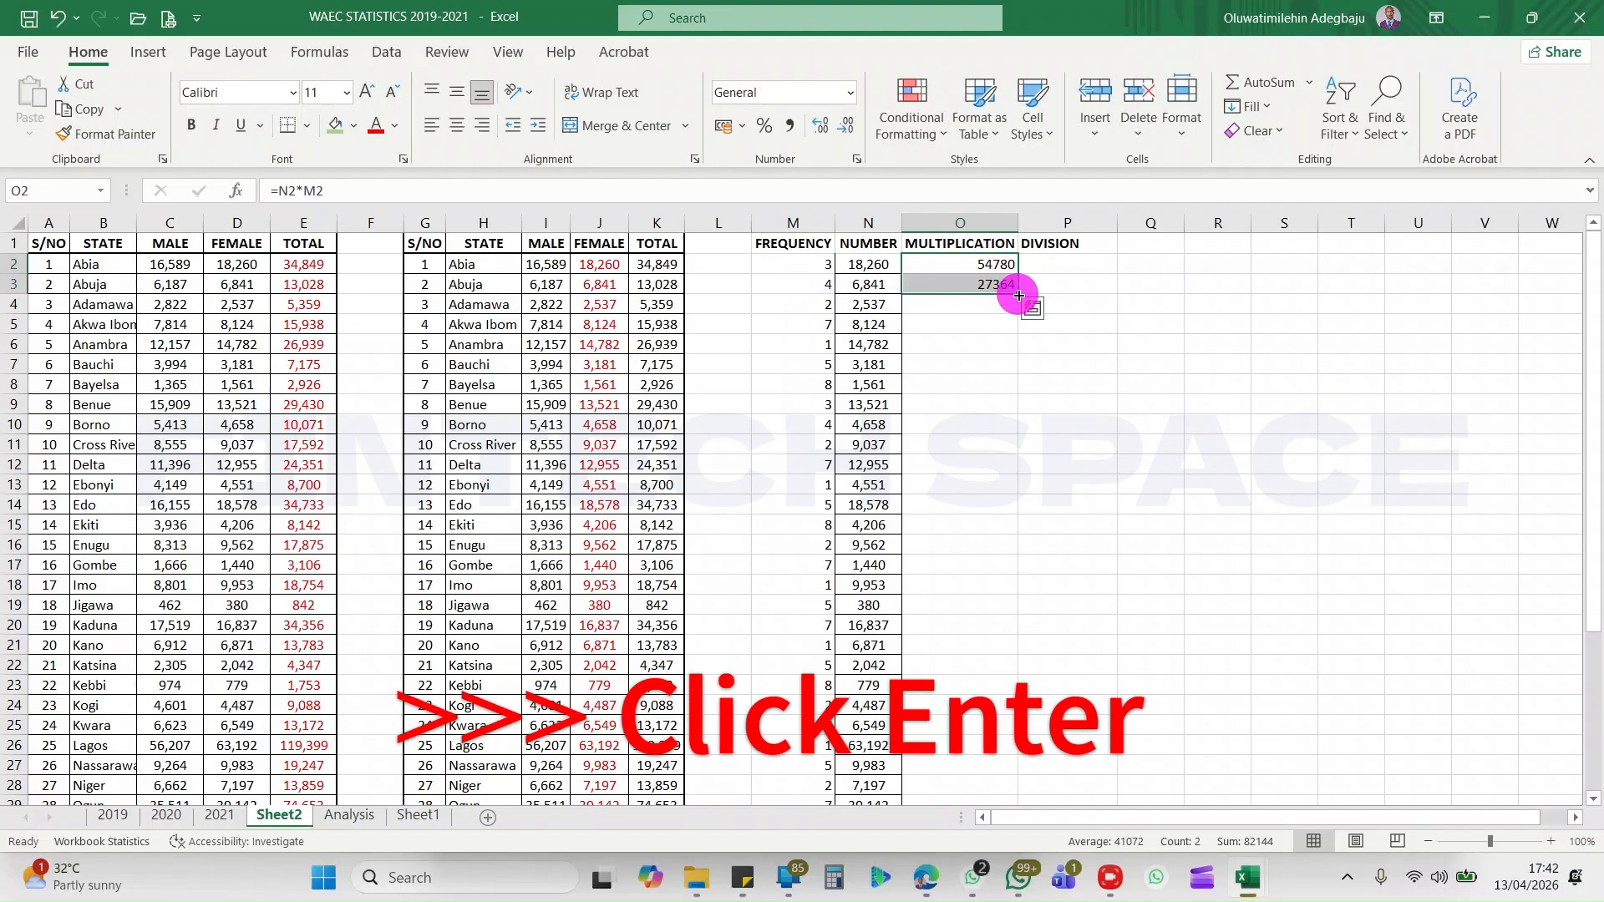
double_click(1019, 295)
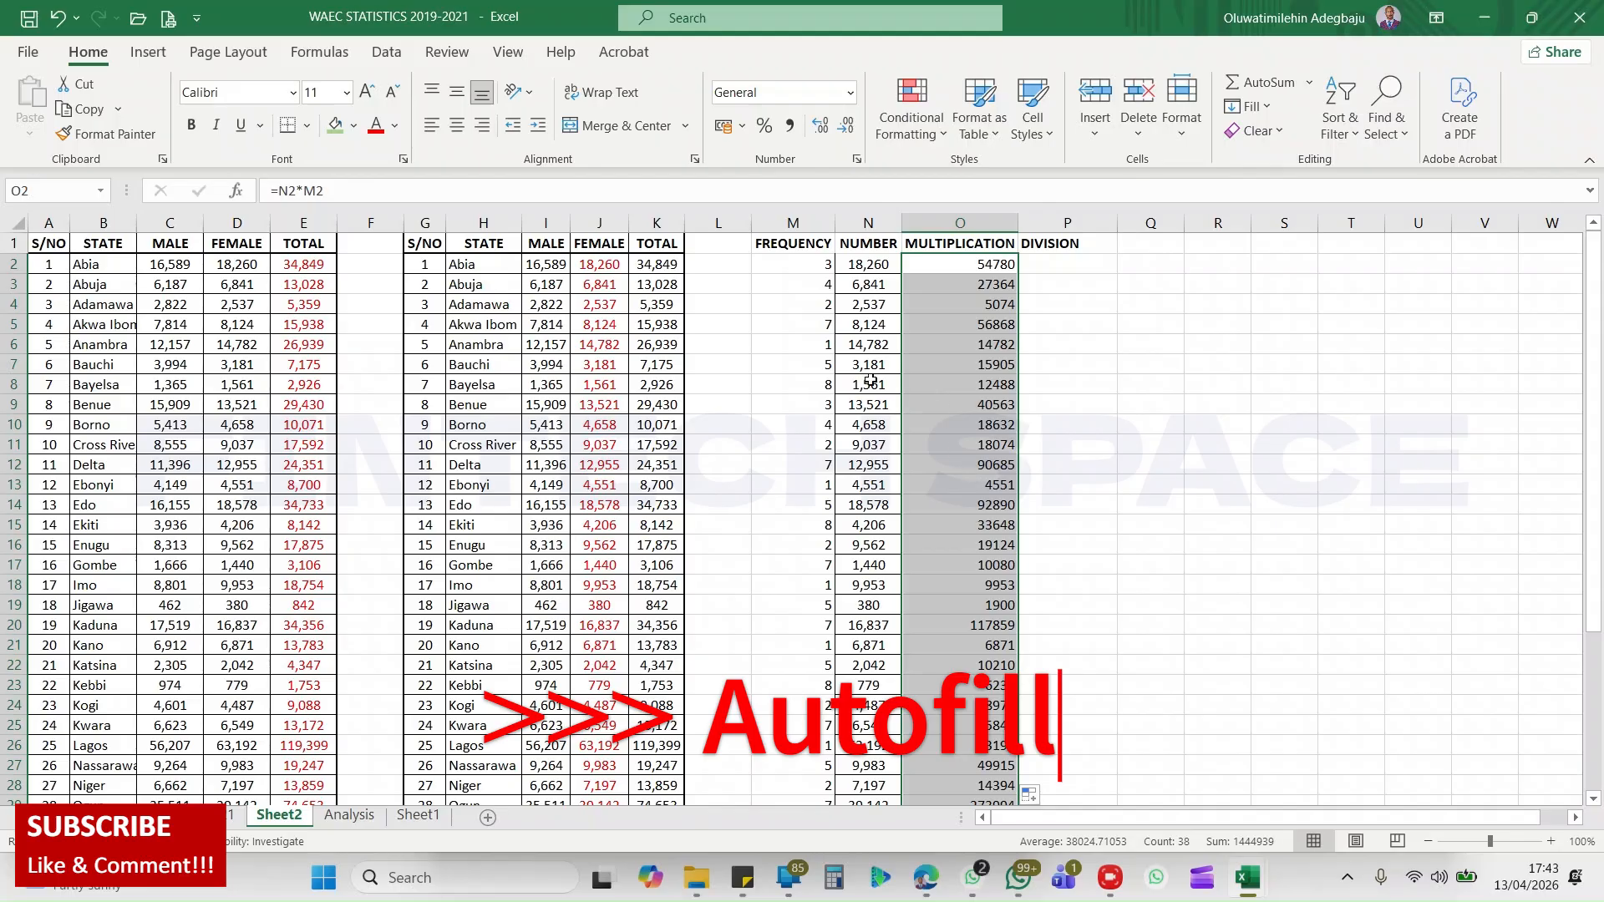
click(790, 125)
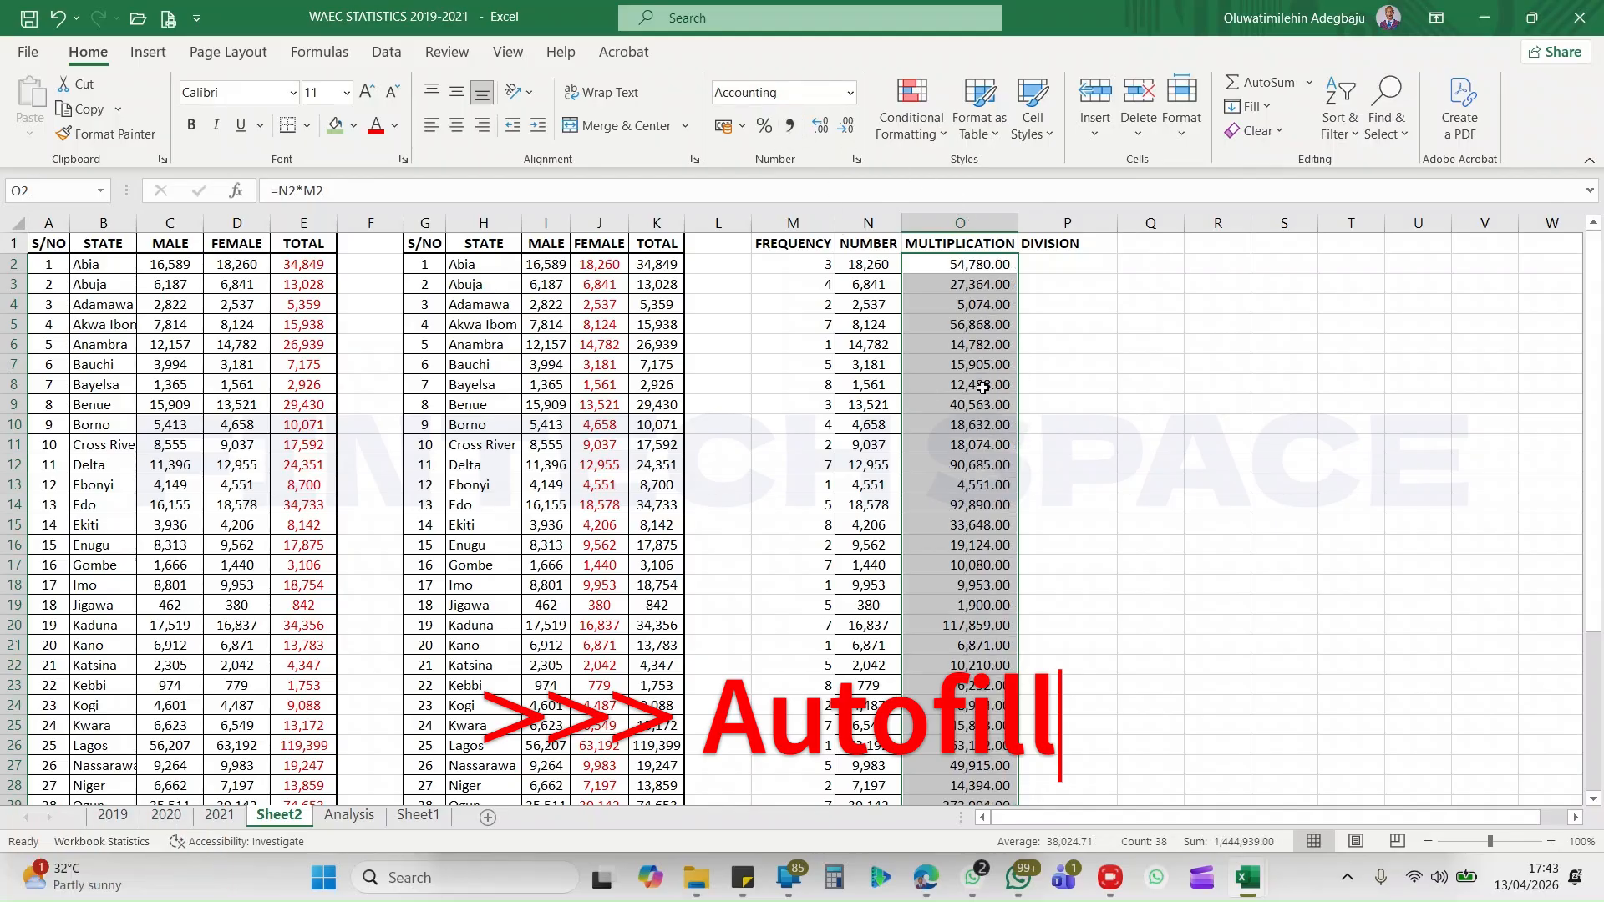
click(846, 128)
click(846, 128)
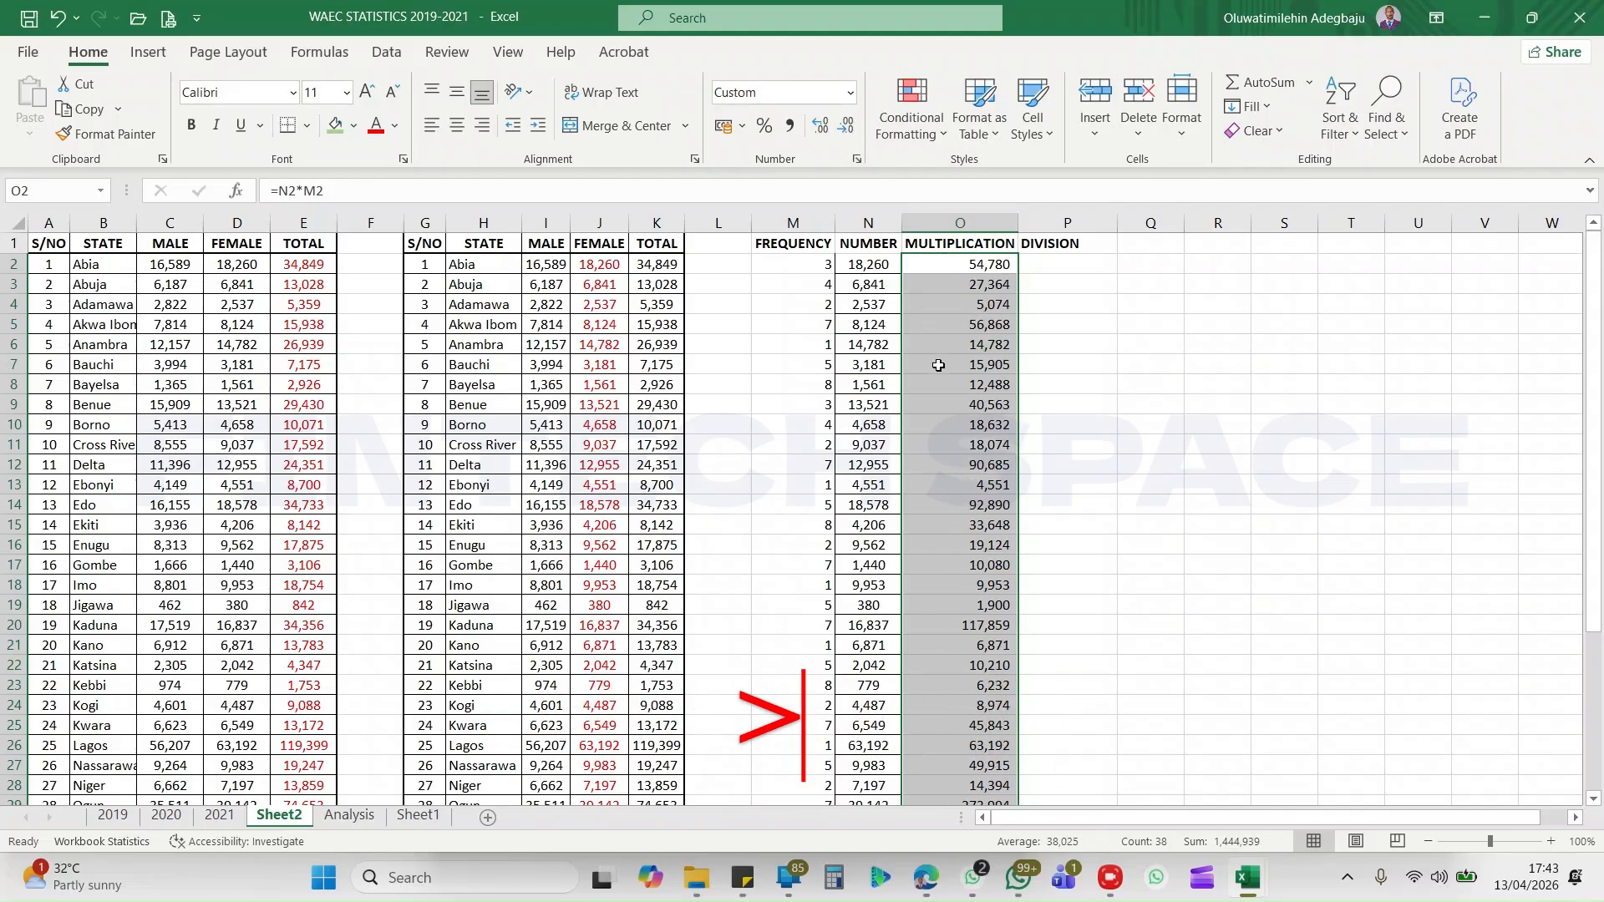
click(825, 126)
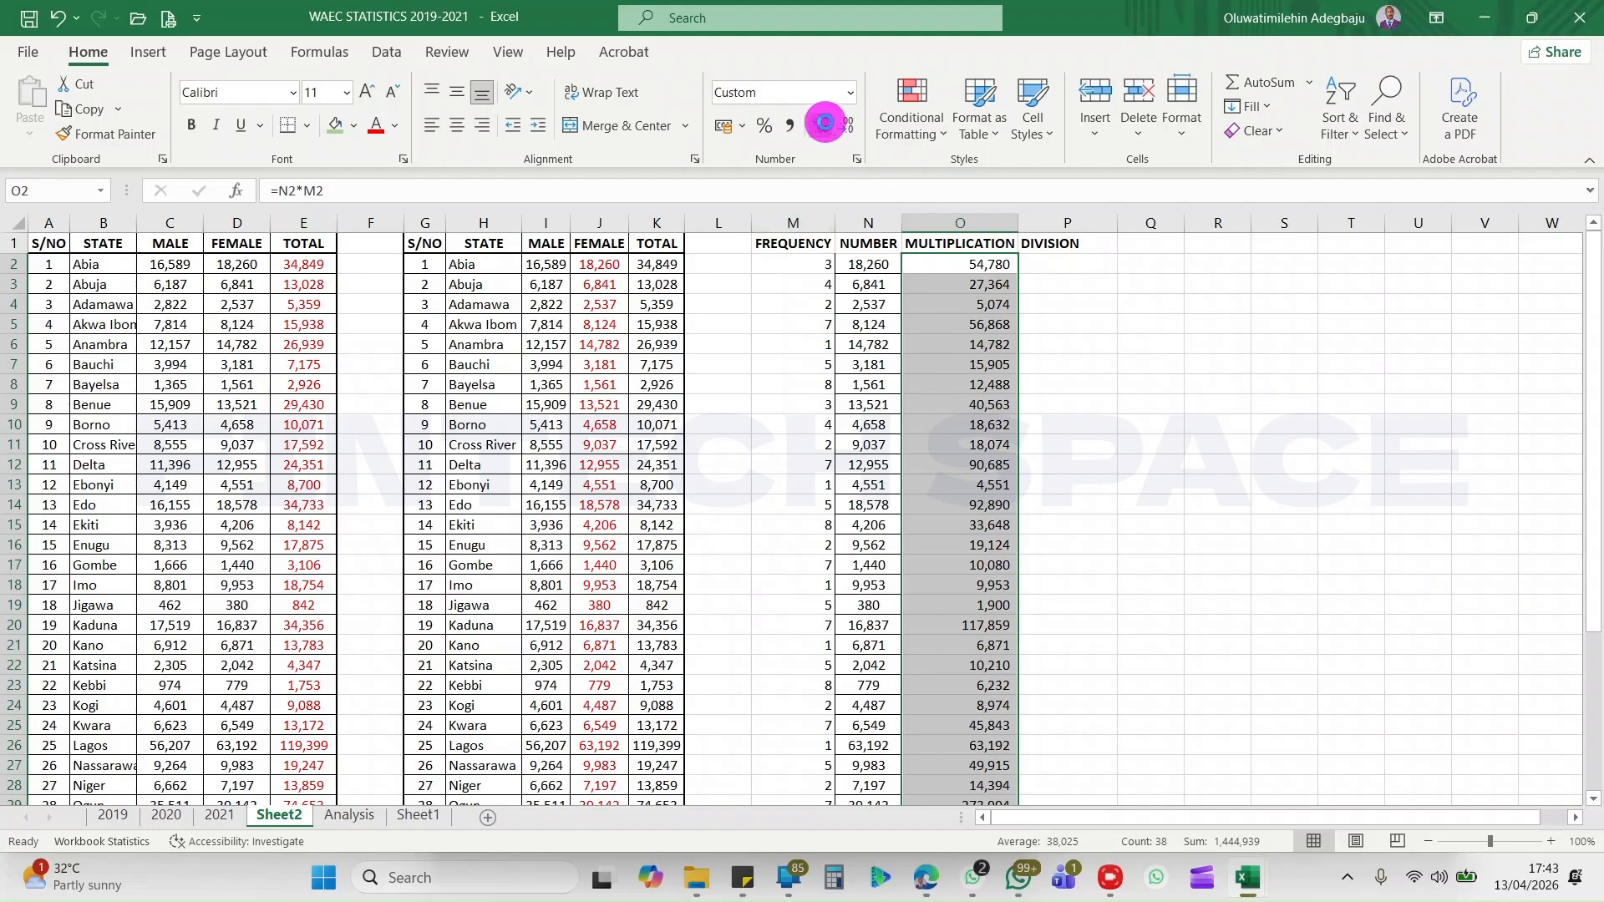
click(849, 127)
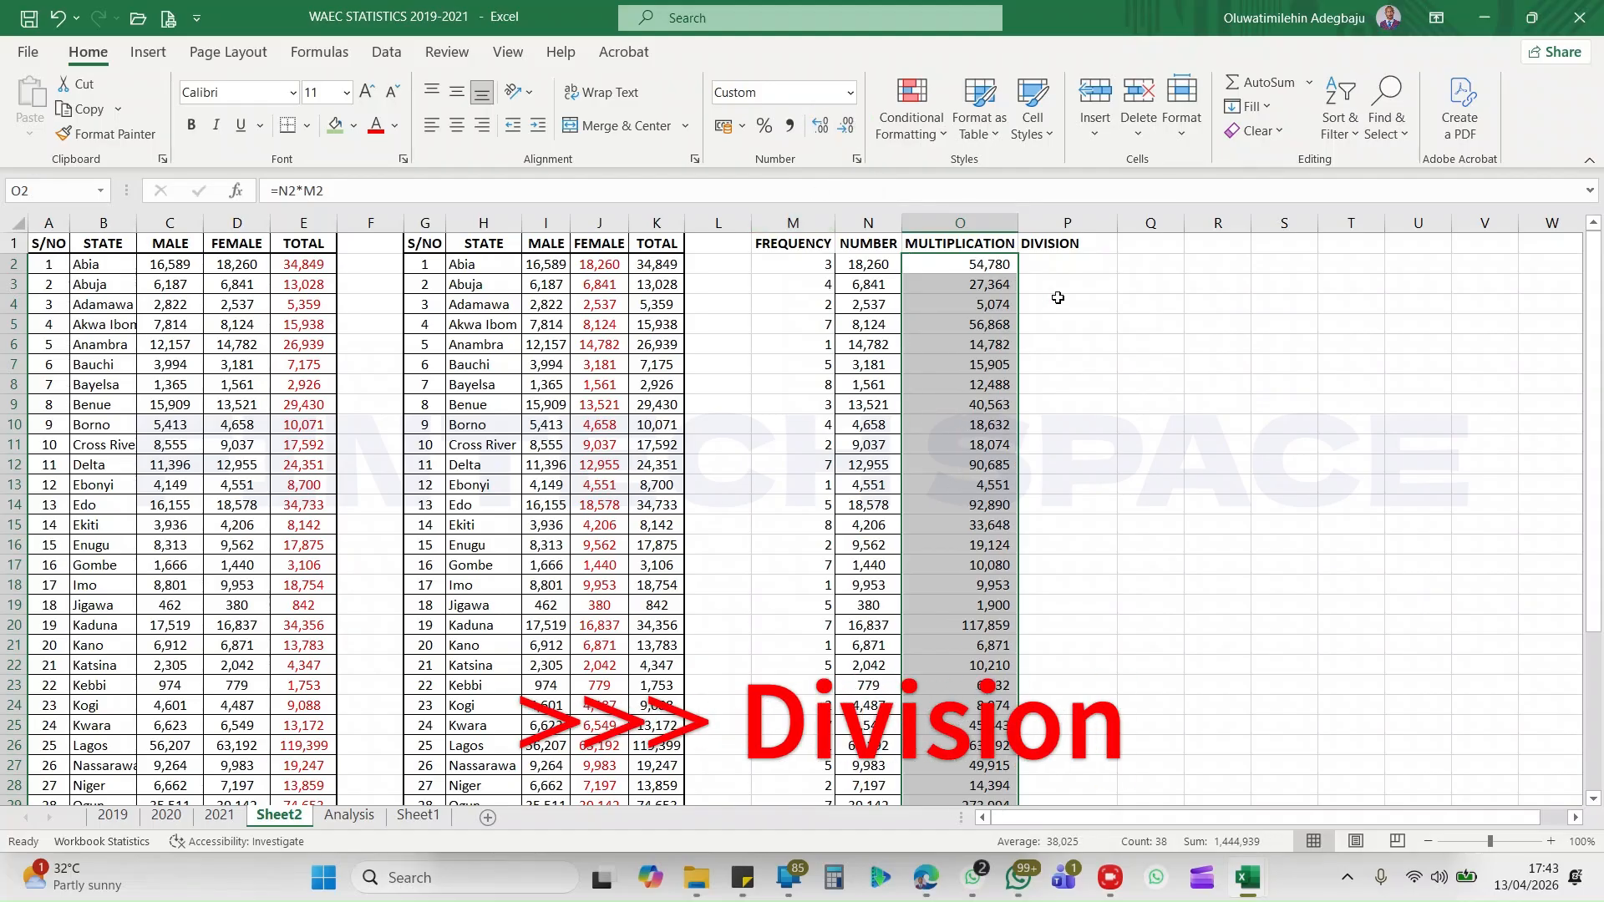
- Divide the first NUMBER value by its FREQUENCY in P2 with the formula =N2/M2
click(1057, 260)
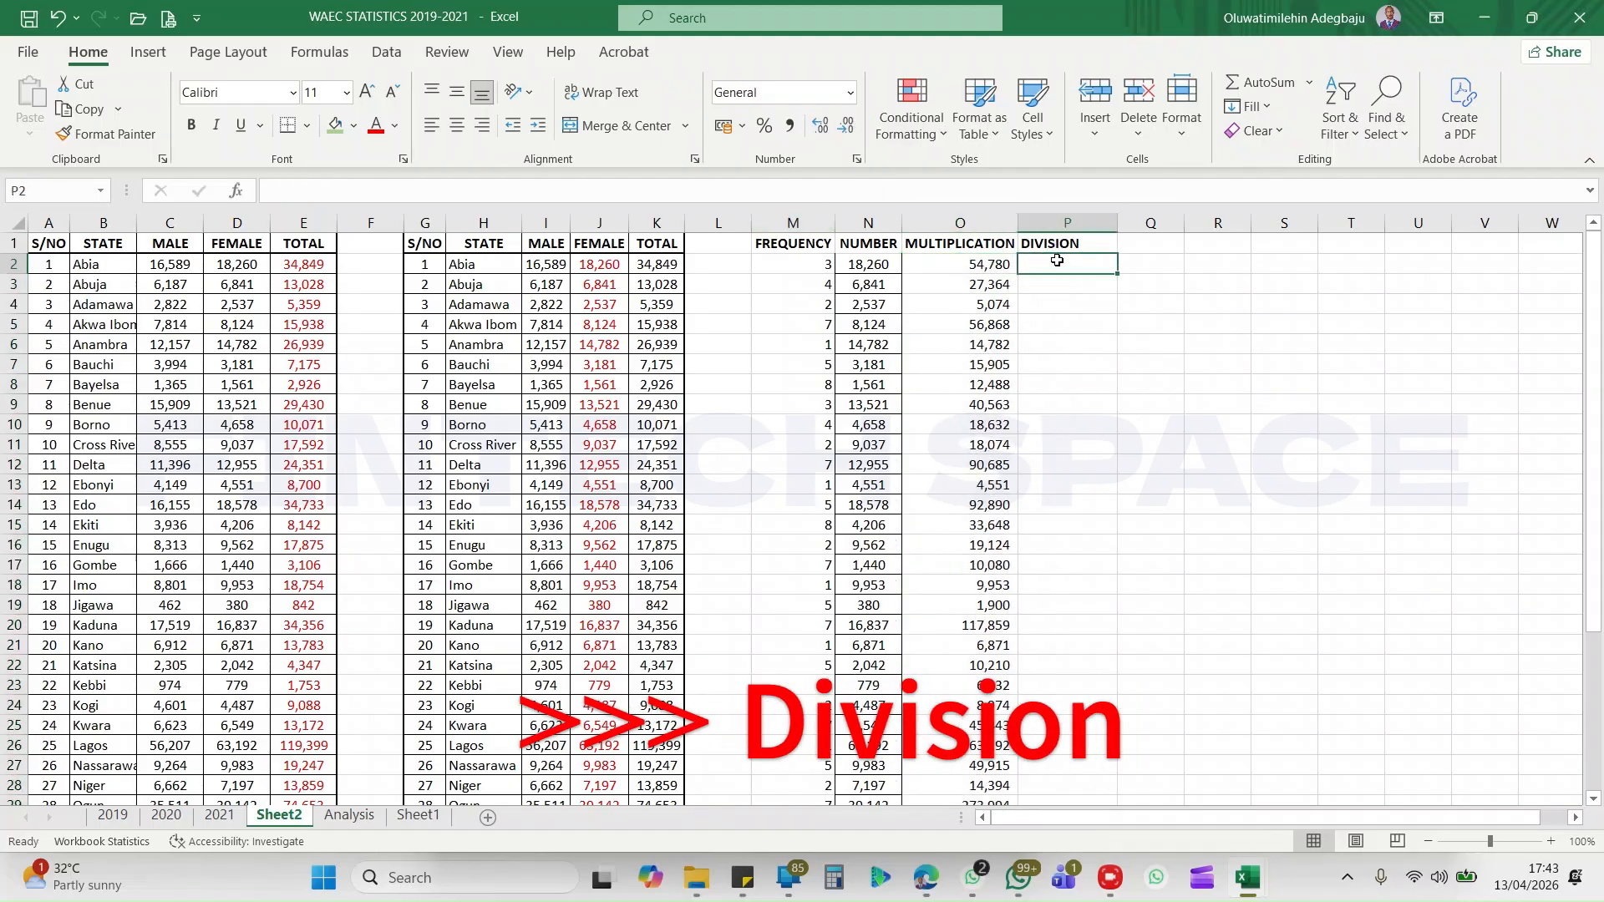
text(=)
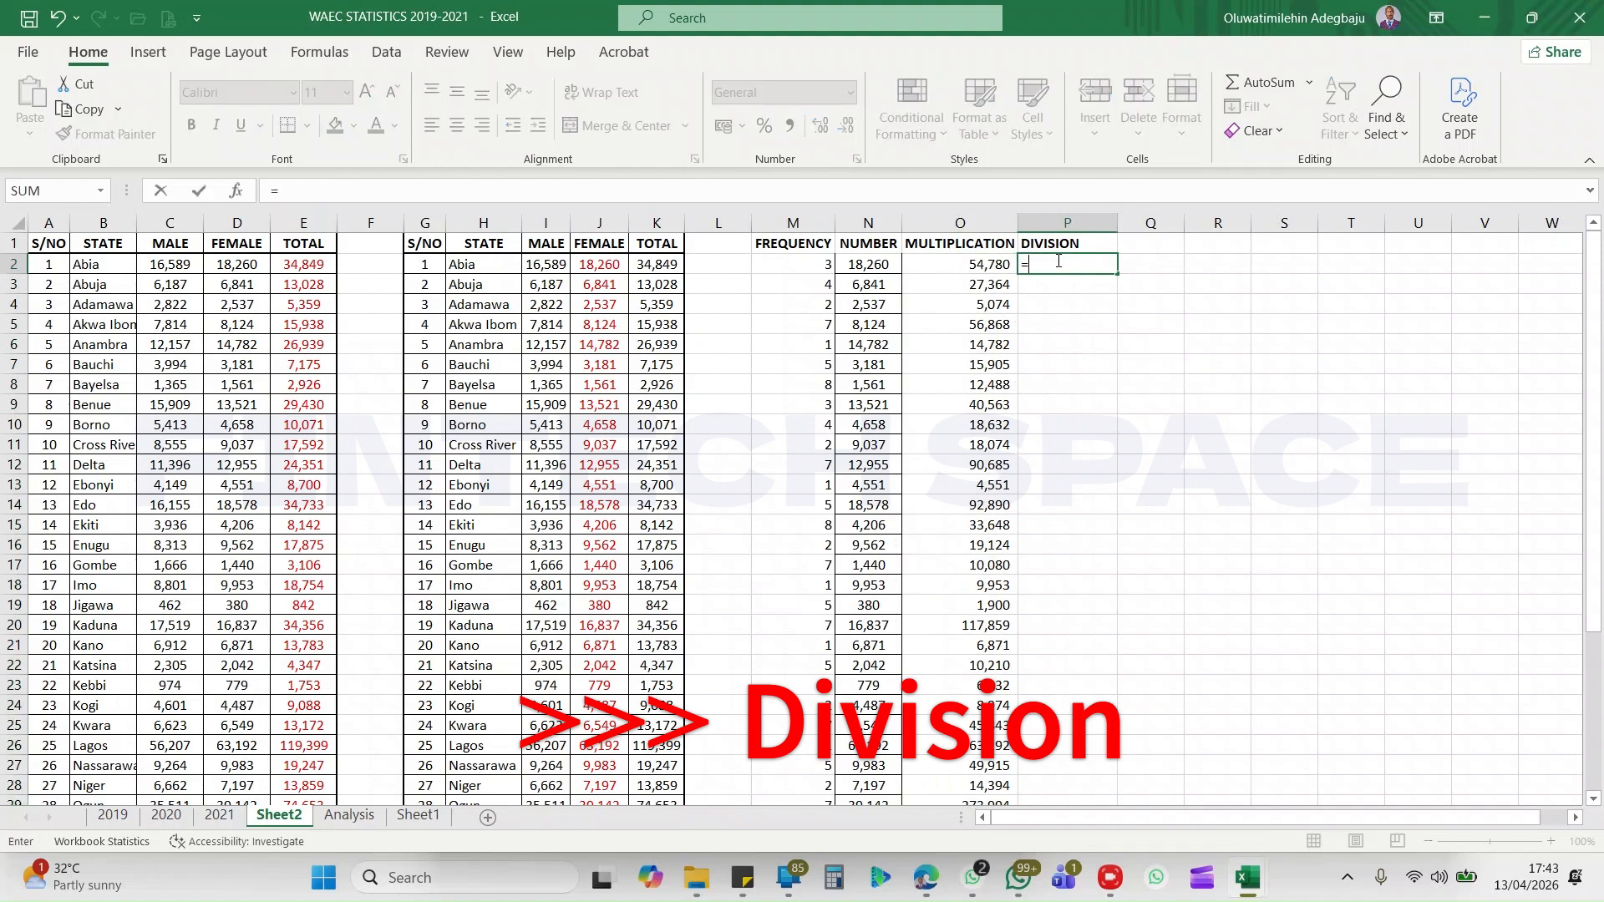
click(876, 261)
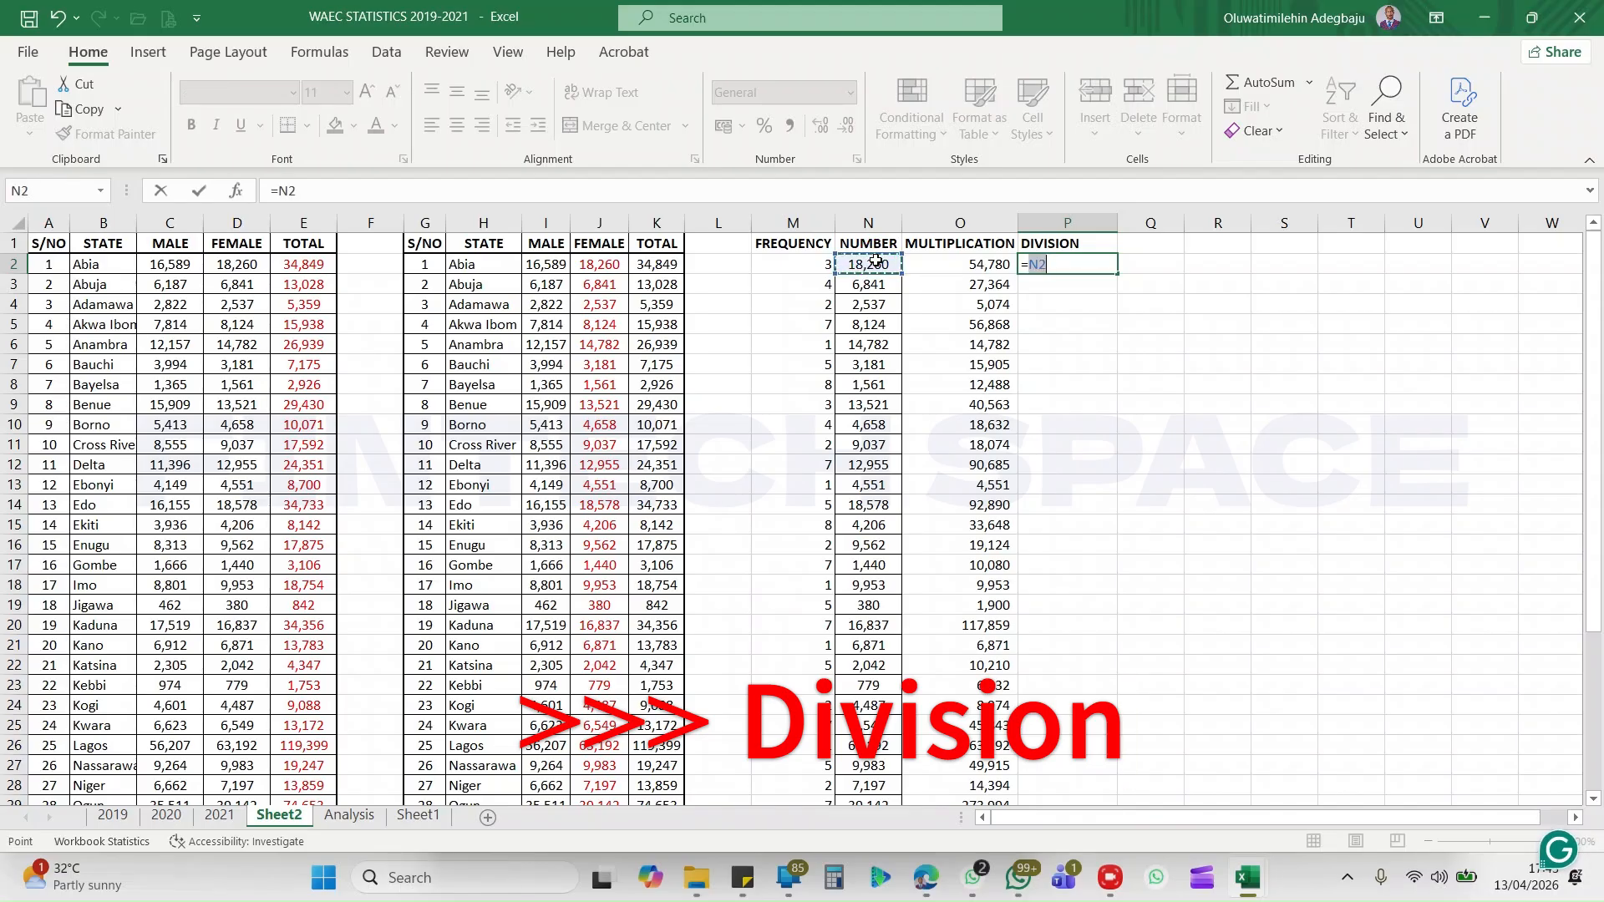
text(/)
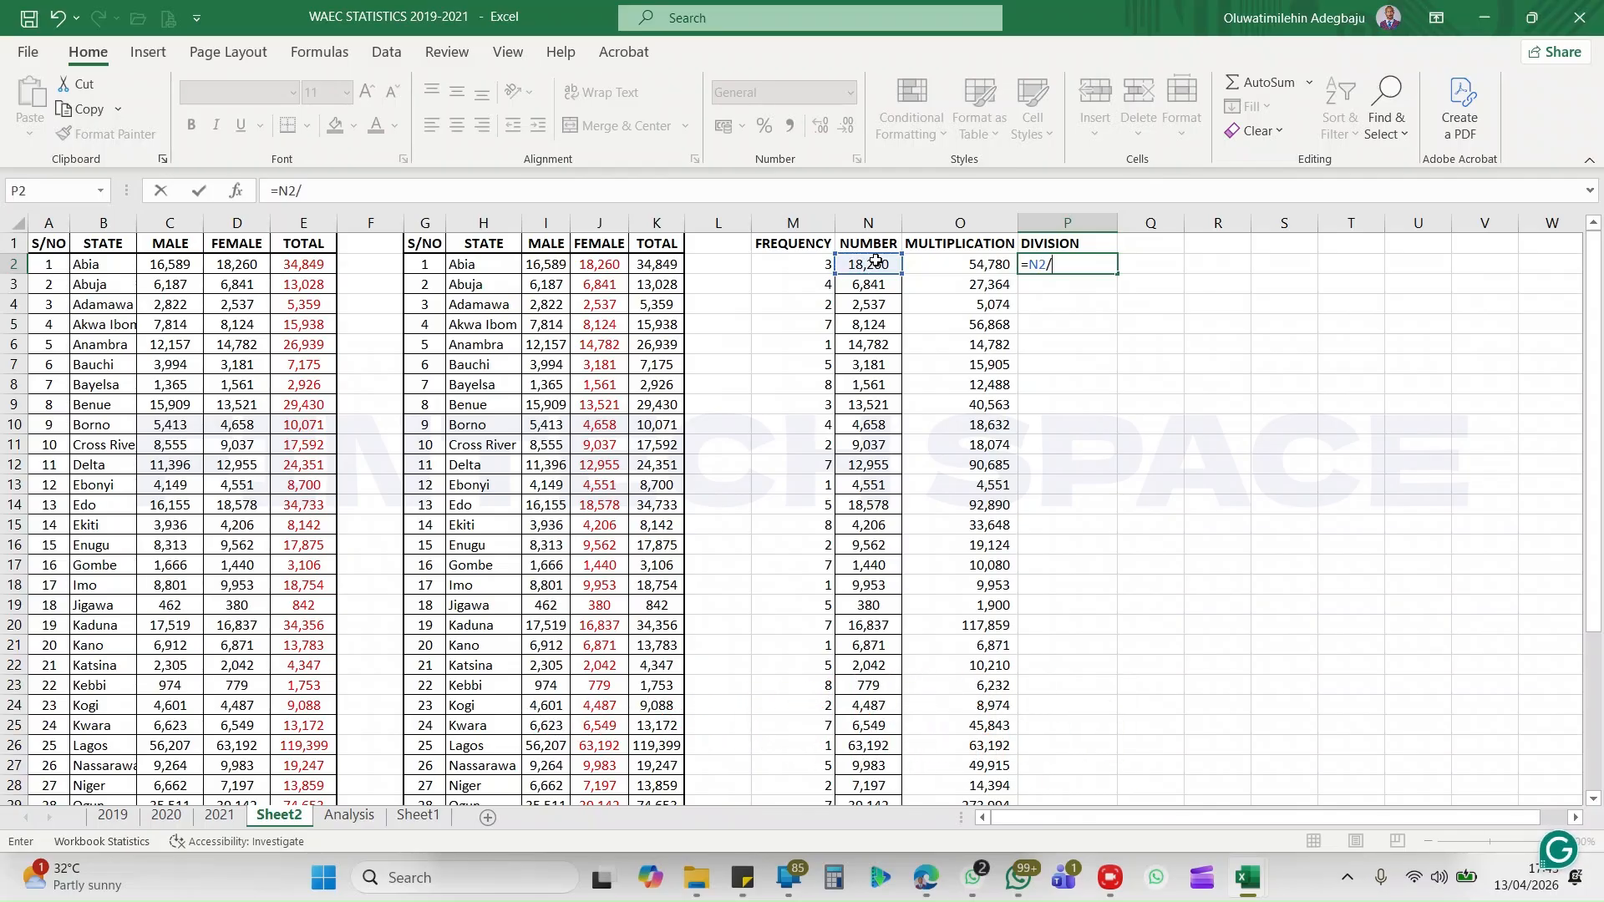
click(815, 264)
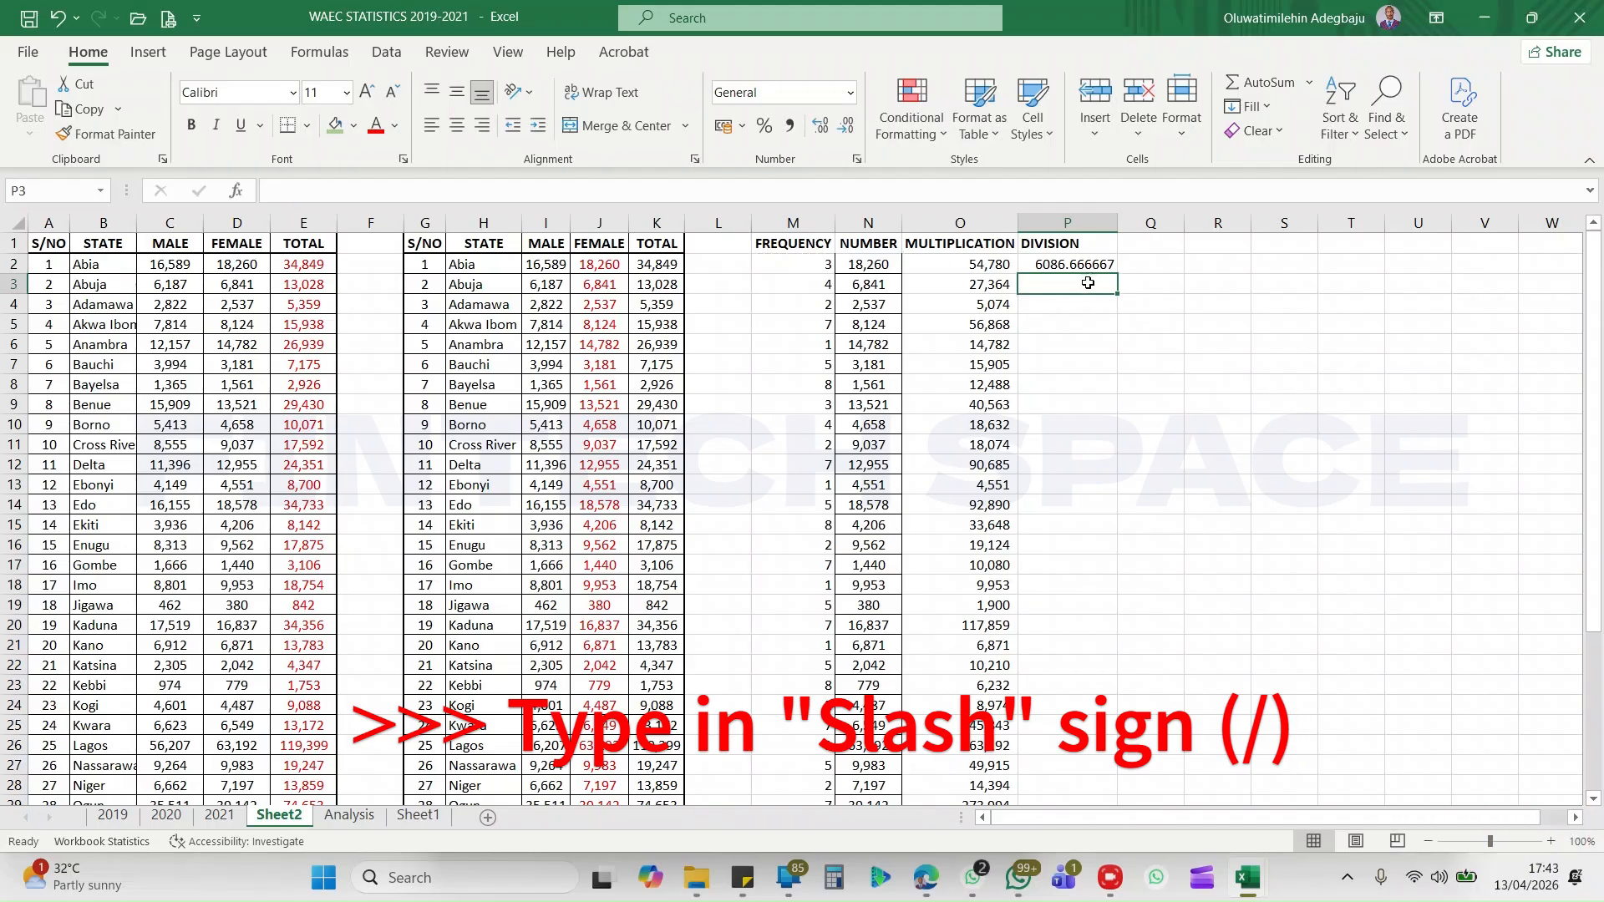
- Enter the formula =N3/M3 in P3 to divide the second row's number by its frequency
text(=)
click(870, 284)
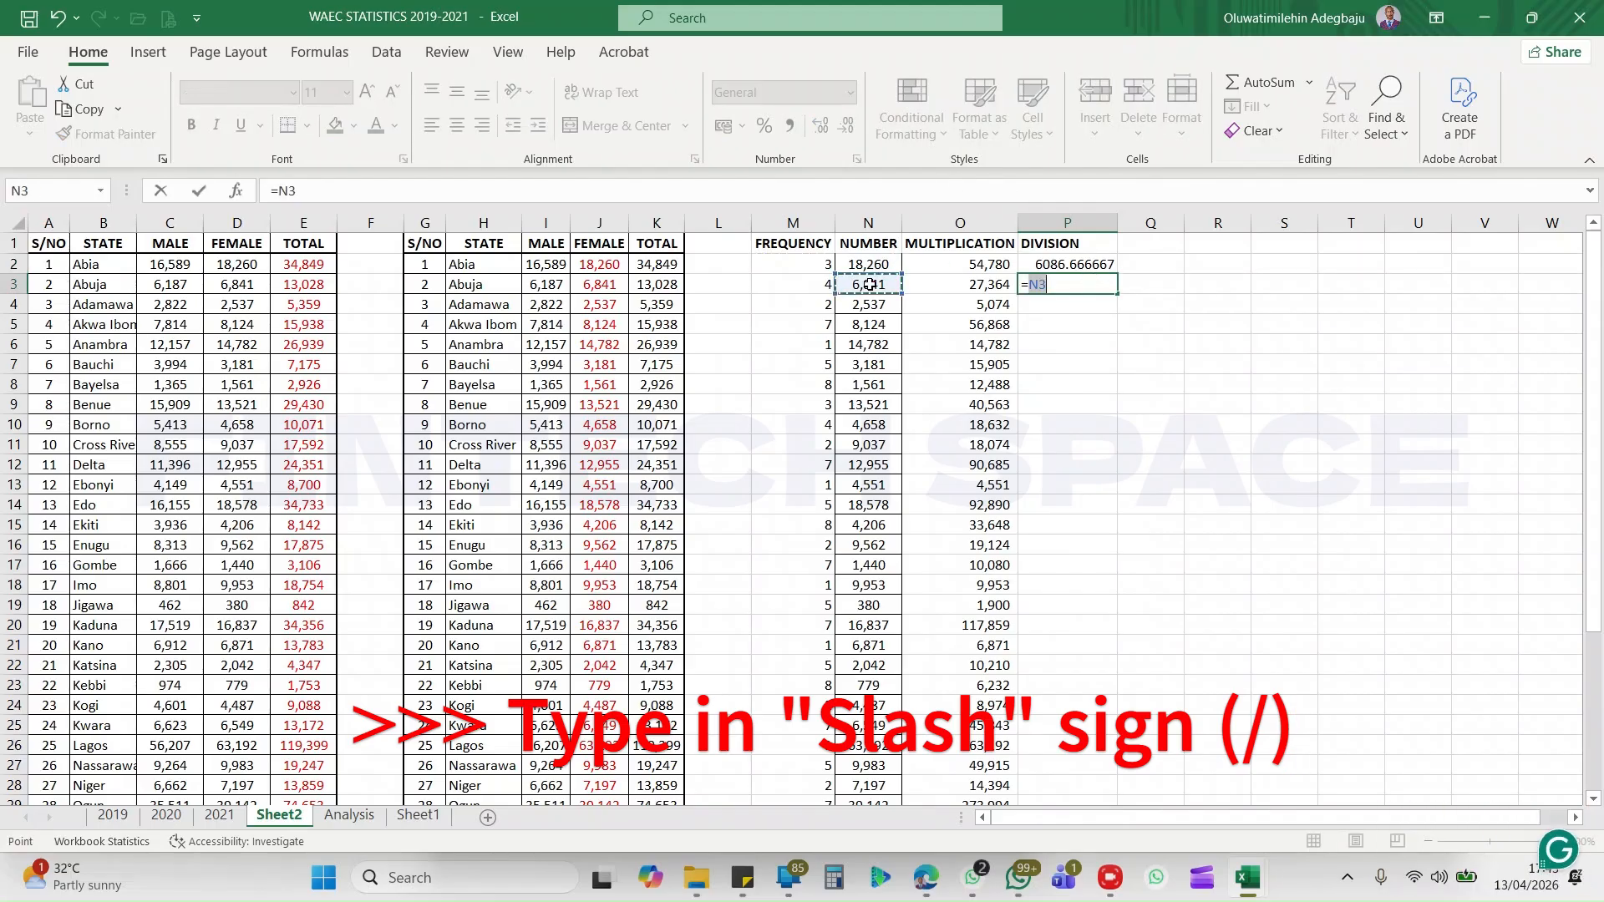
text(/)
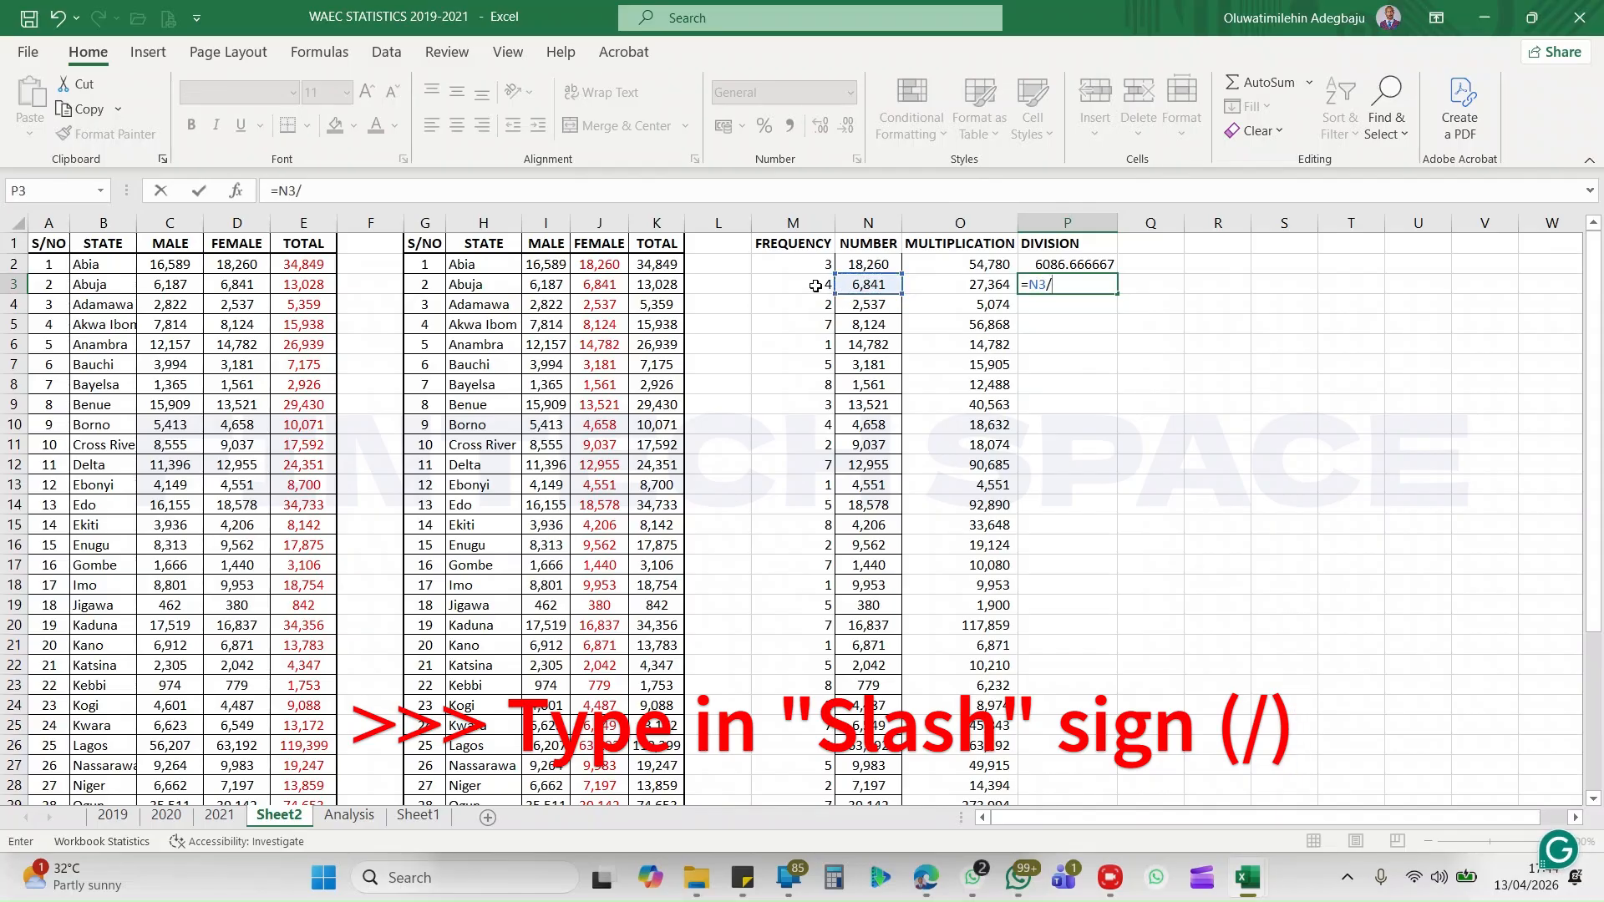
click(816, 285)
key(Return)
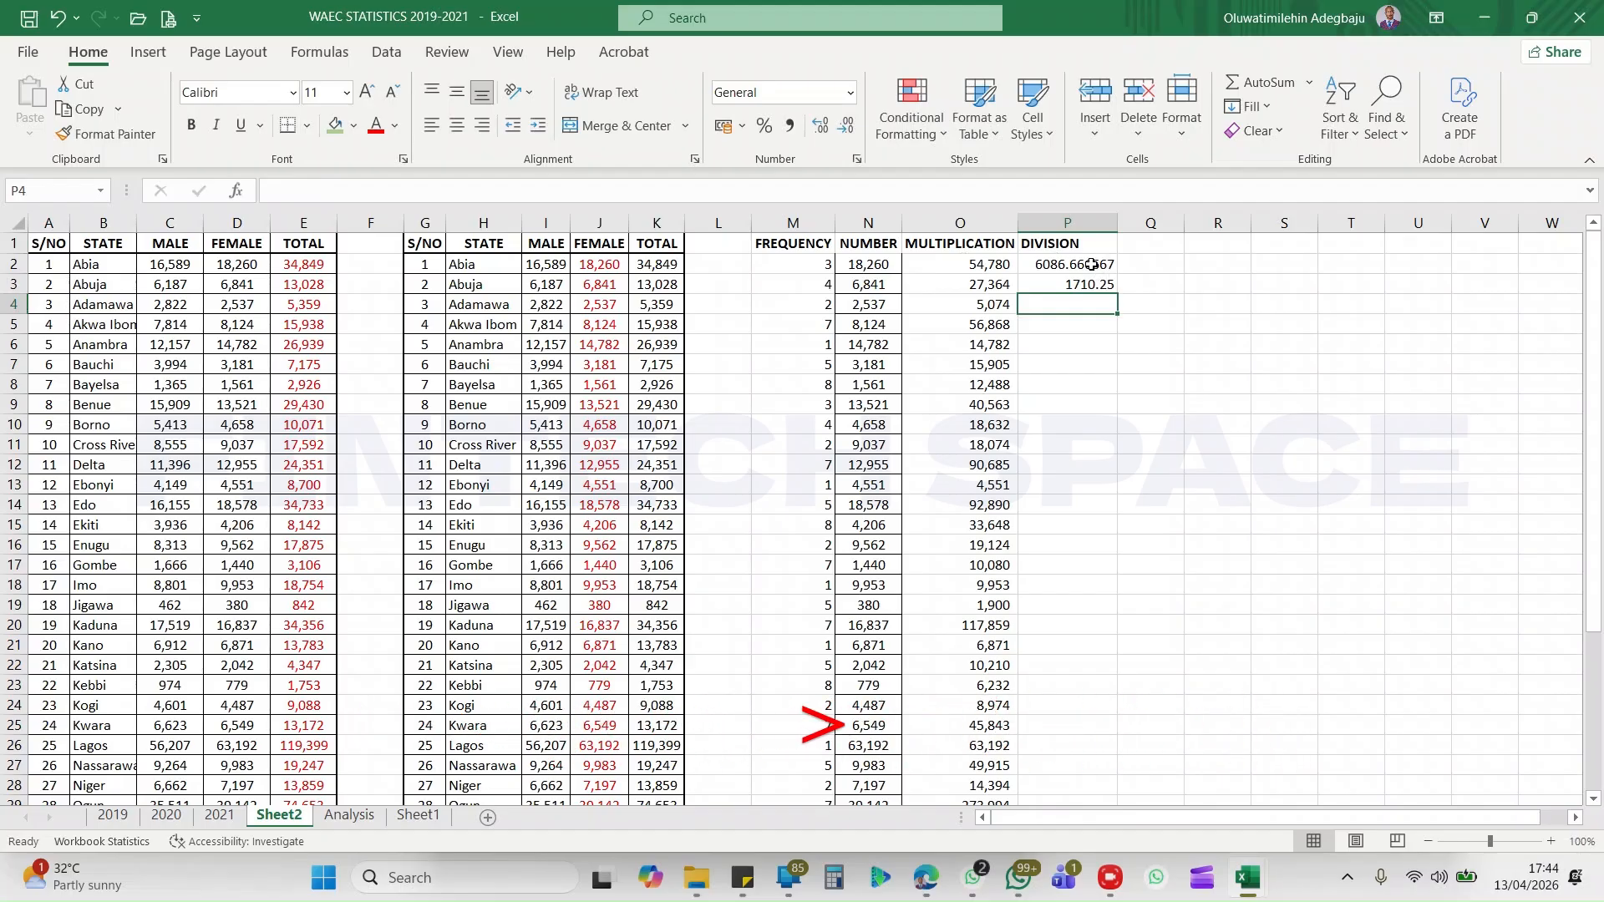
- Autofill the division formulas from P2:P3 down to row 39 and format the results in comma style with two decimal places
drag(1092, 264, 1116, 287)
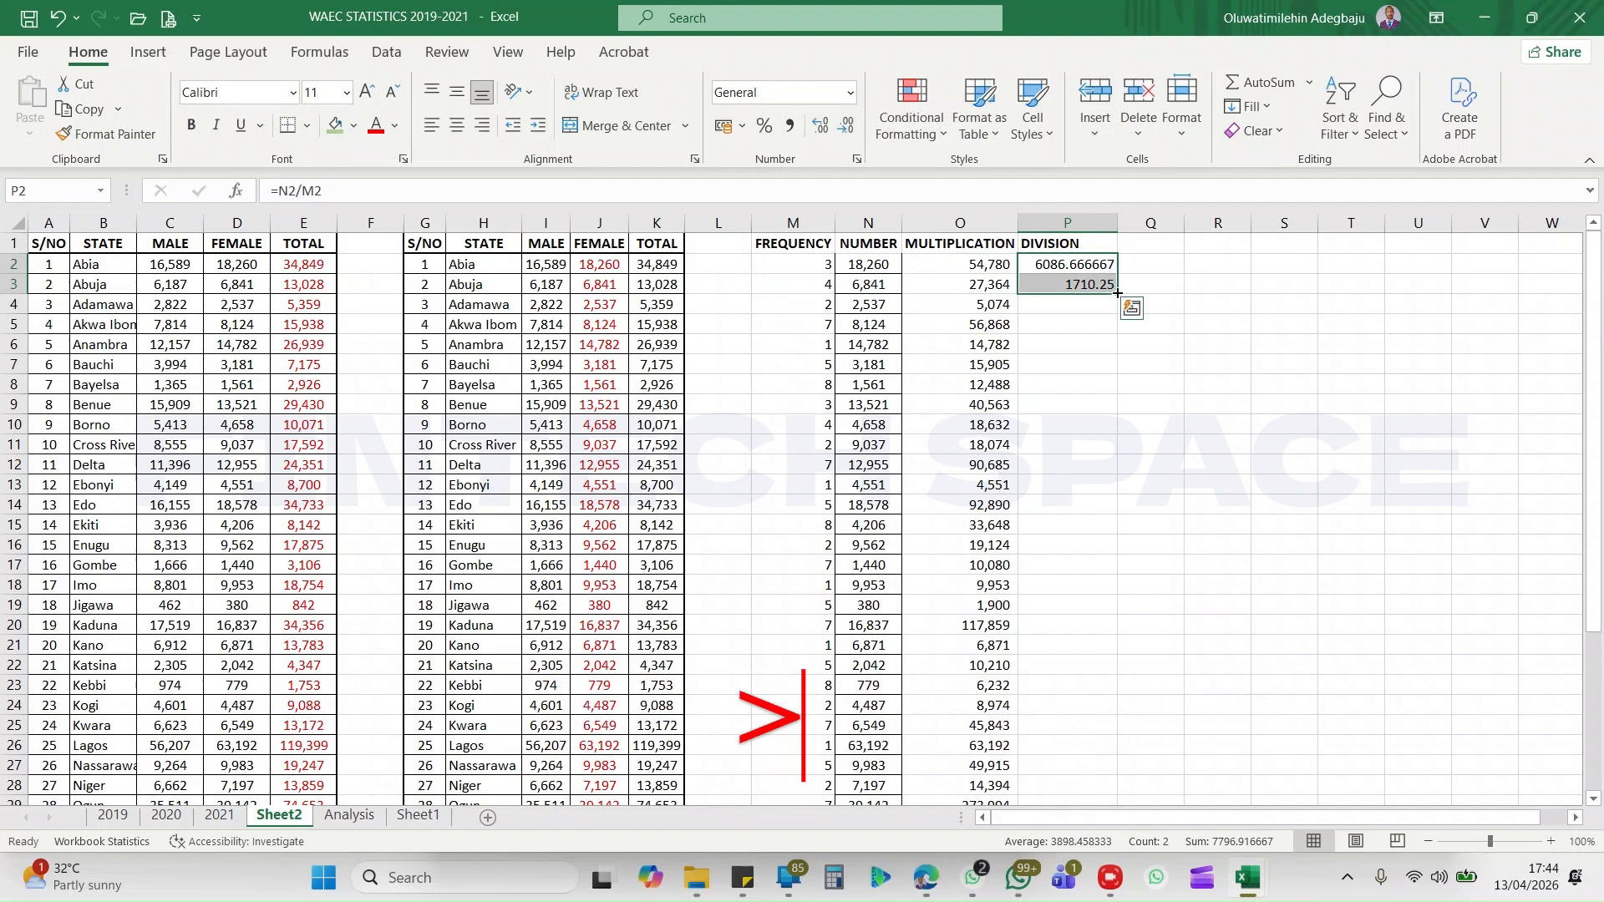
double_click(1117, 294)
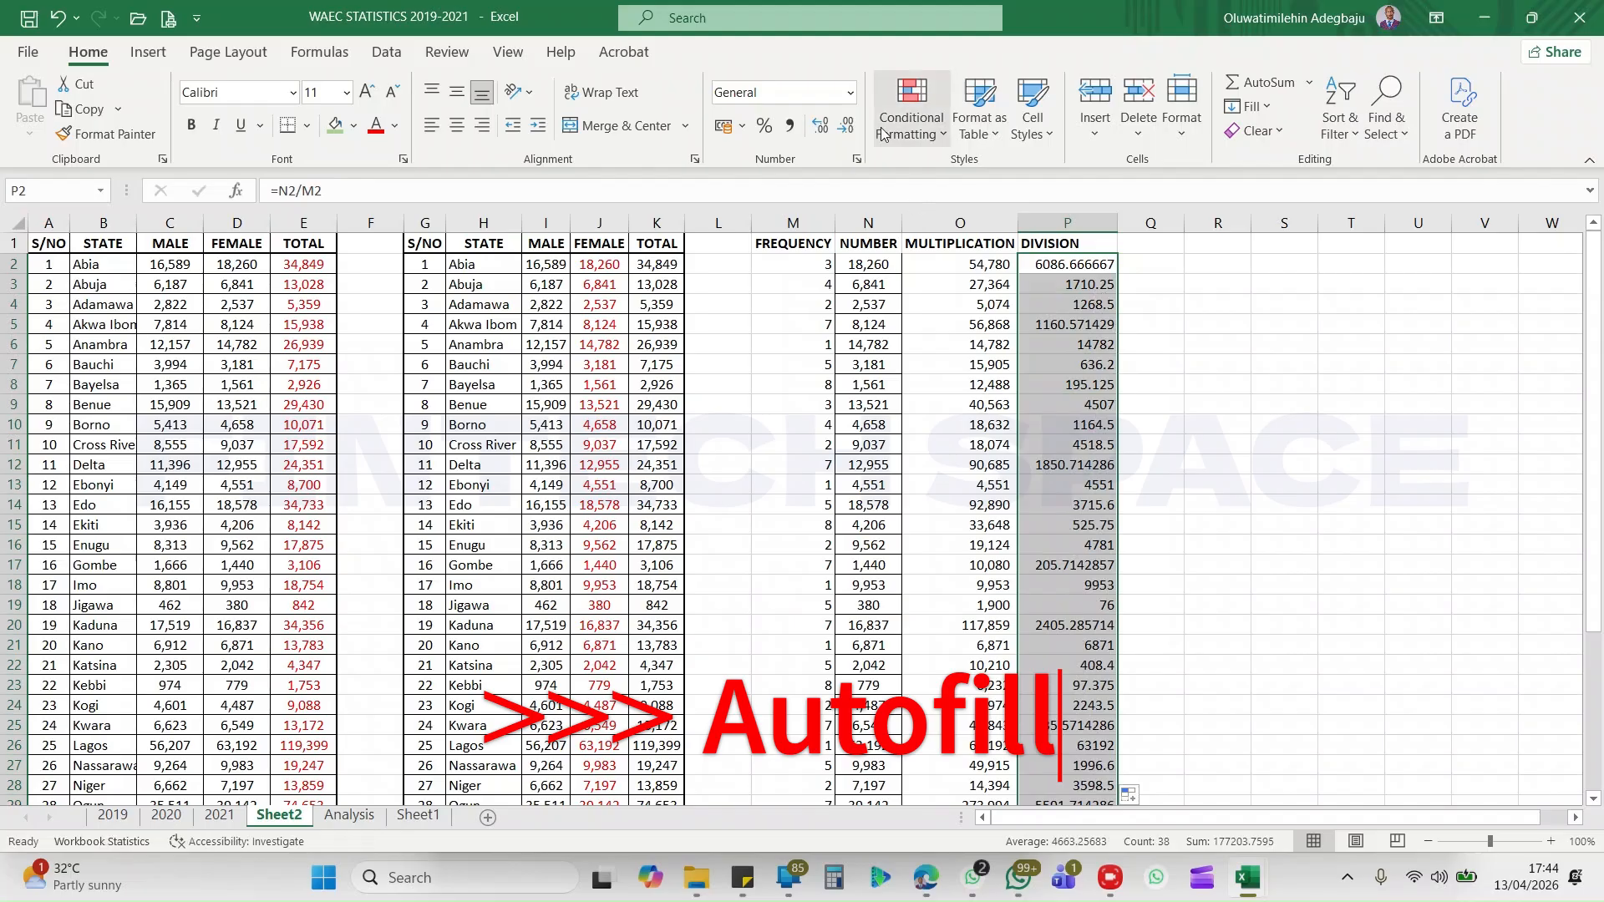
click(789, 126)
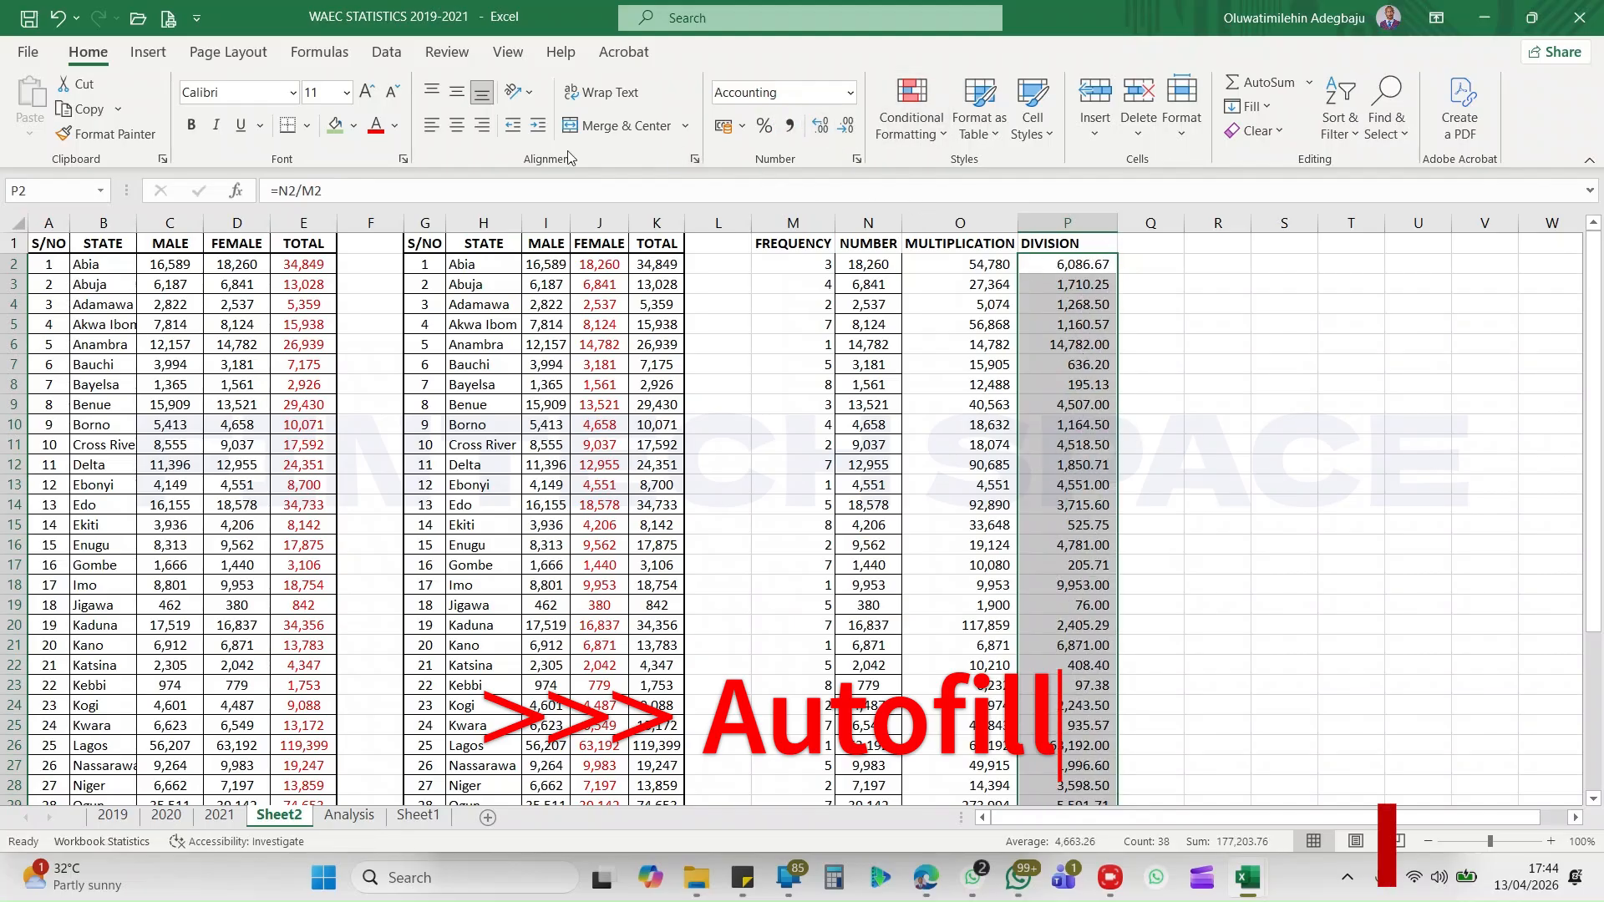
- Change the font color of the division results in P2:P39 and the multiplication results in O2:O39 to red
click(376, 125)
click(998, 257)
key(ctrl+shift+Down)
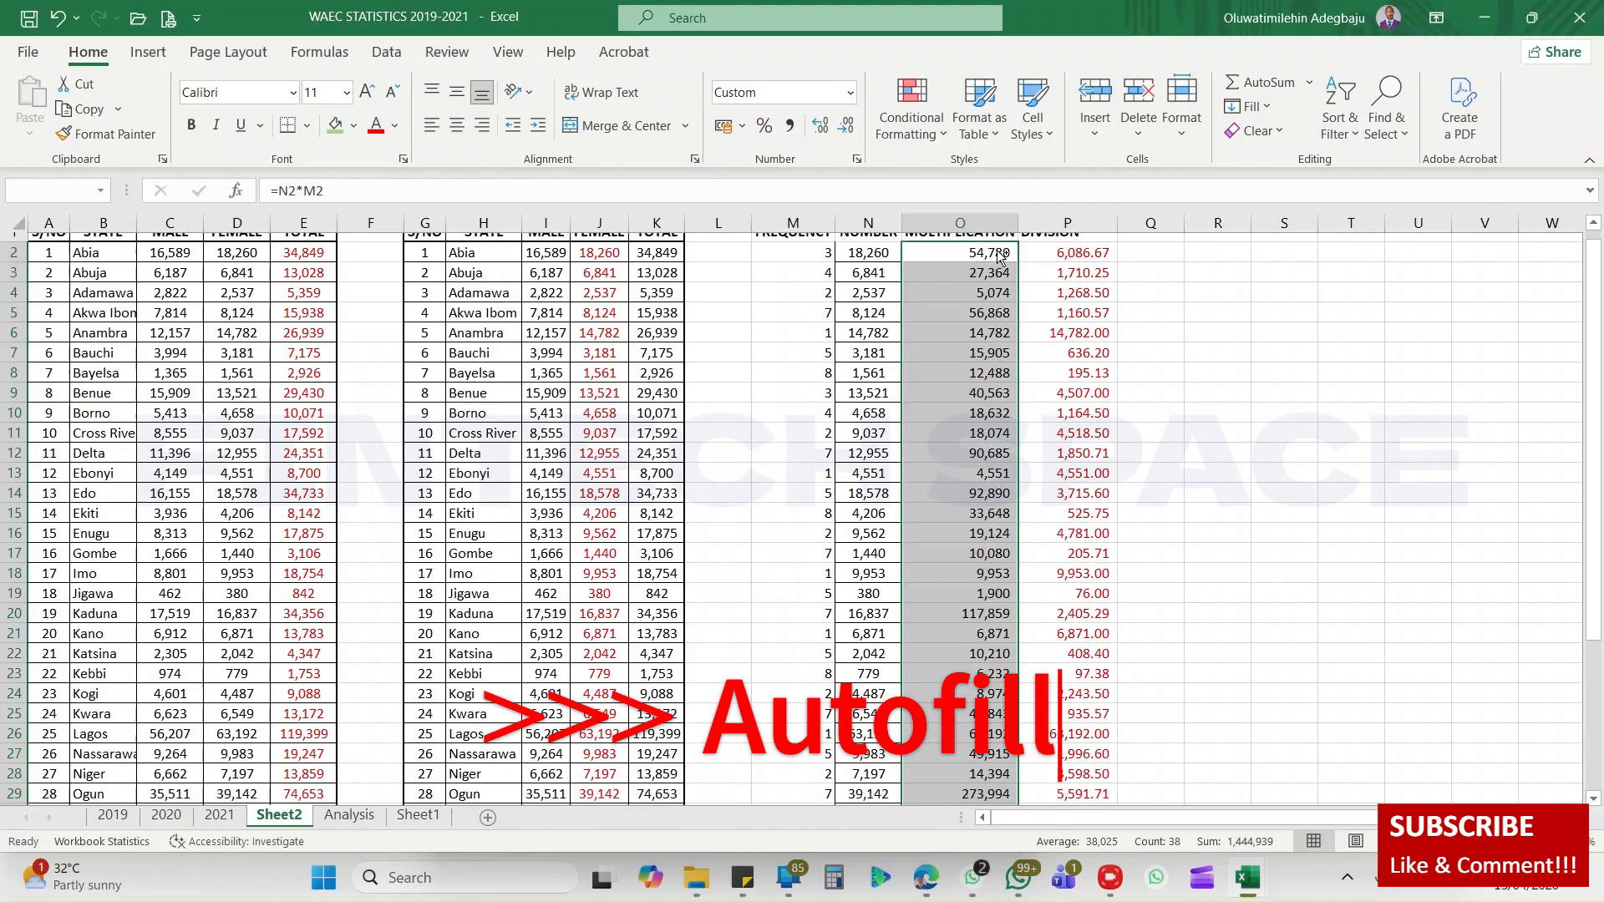
click(376, 126)
scroll(687, 325, up, 4)
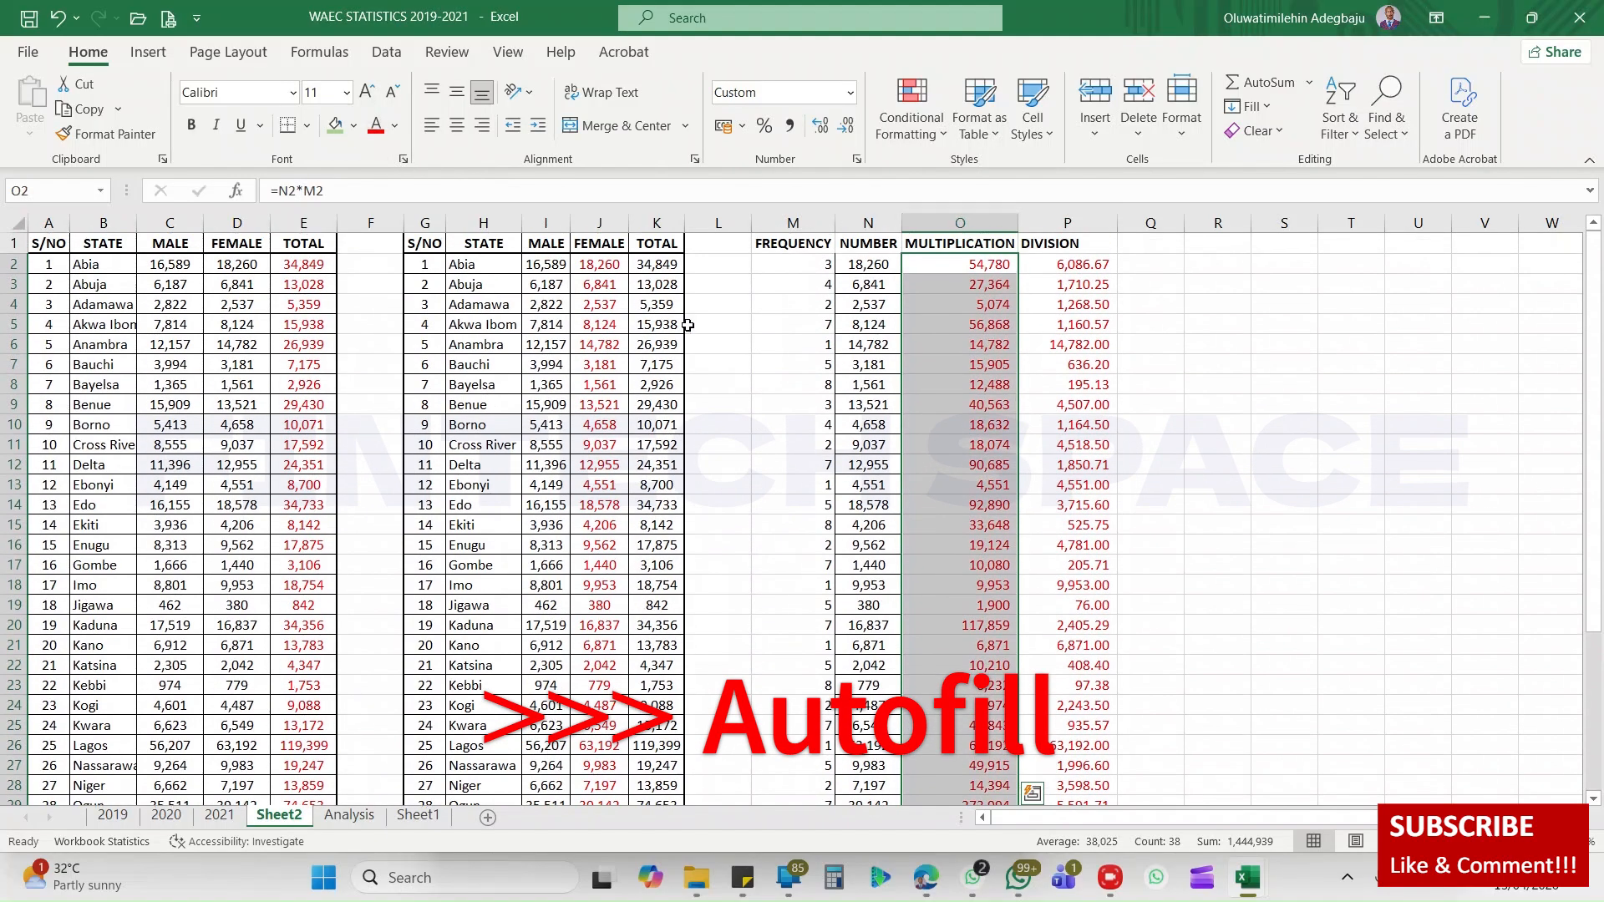
click(934, 272)
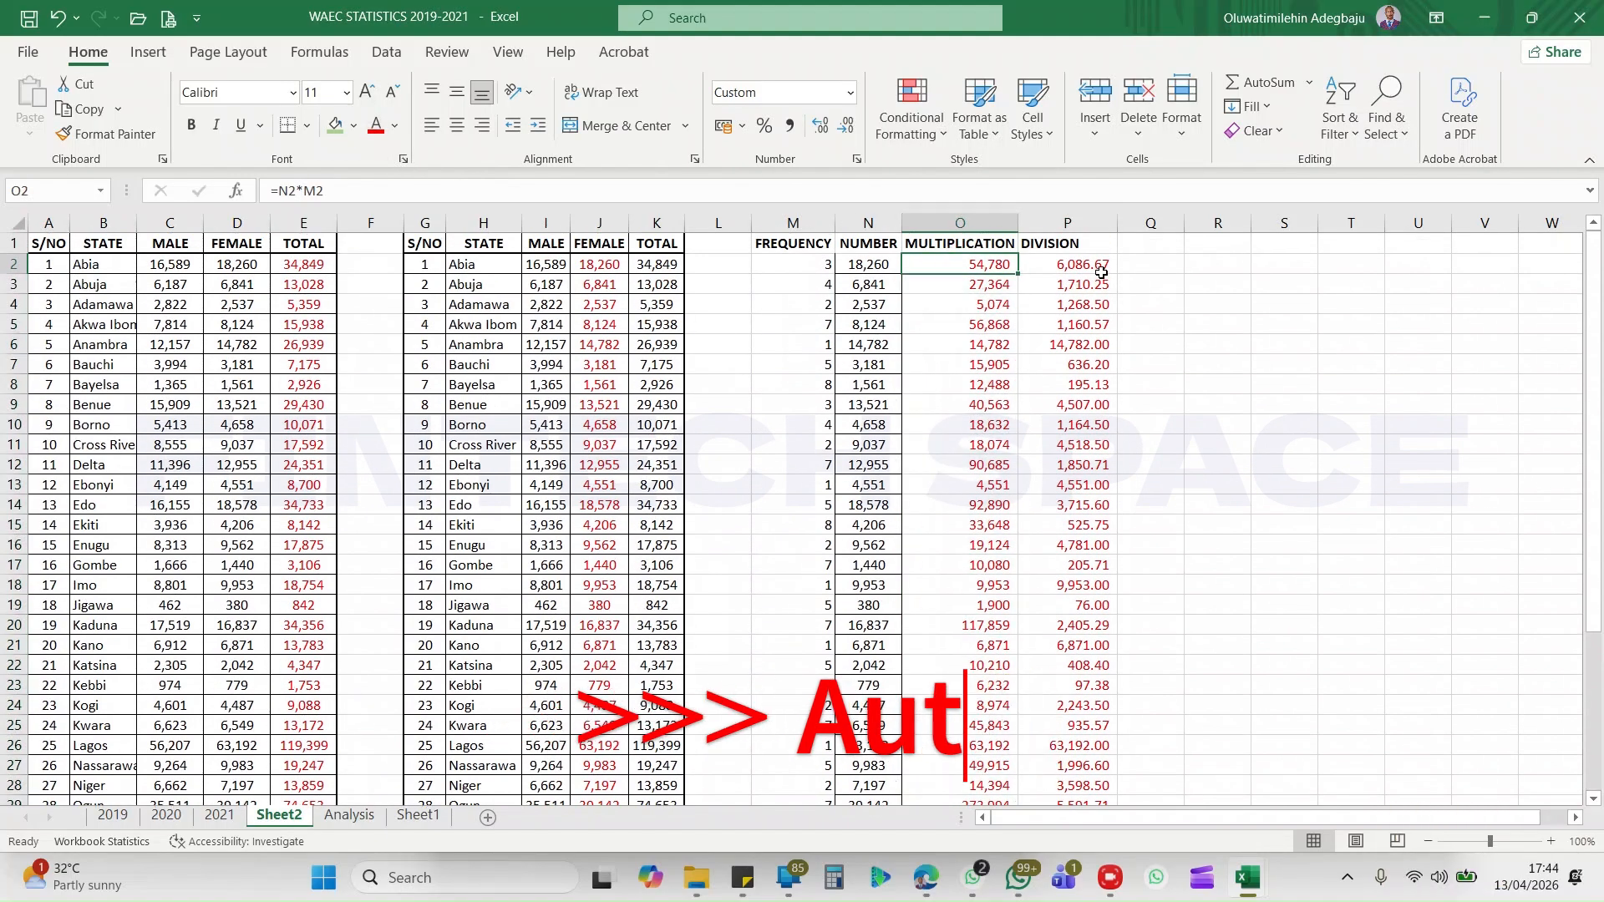